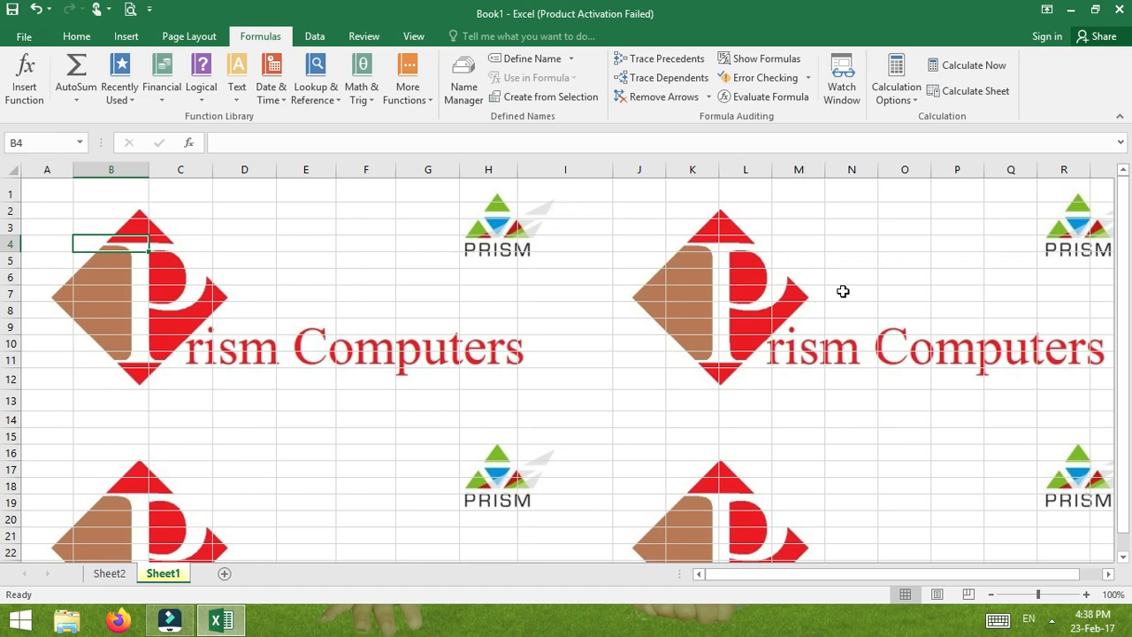
Step: Try the formula =sum(a1:b2,c3) in cell I8 and discard it
click(560, 313)
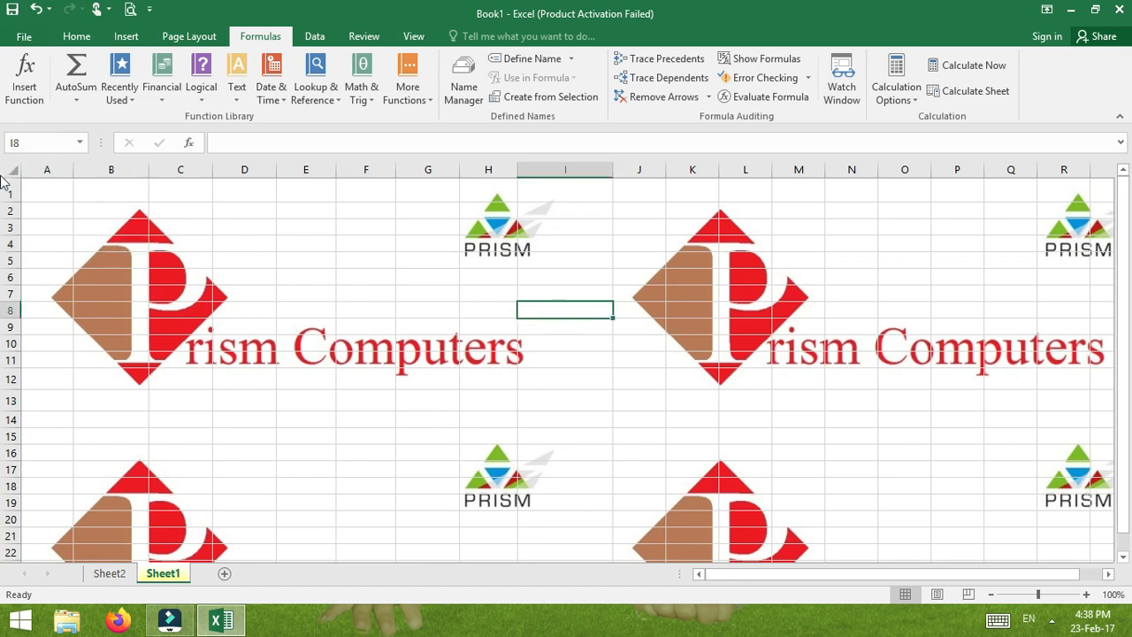
click(32, 188)
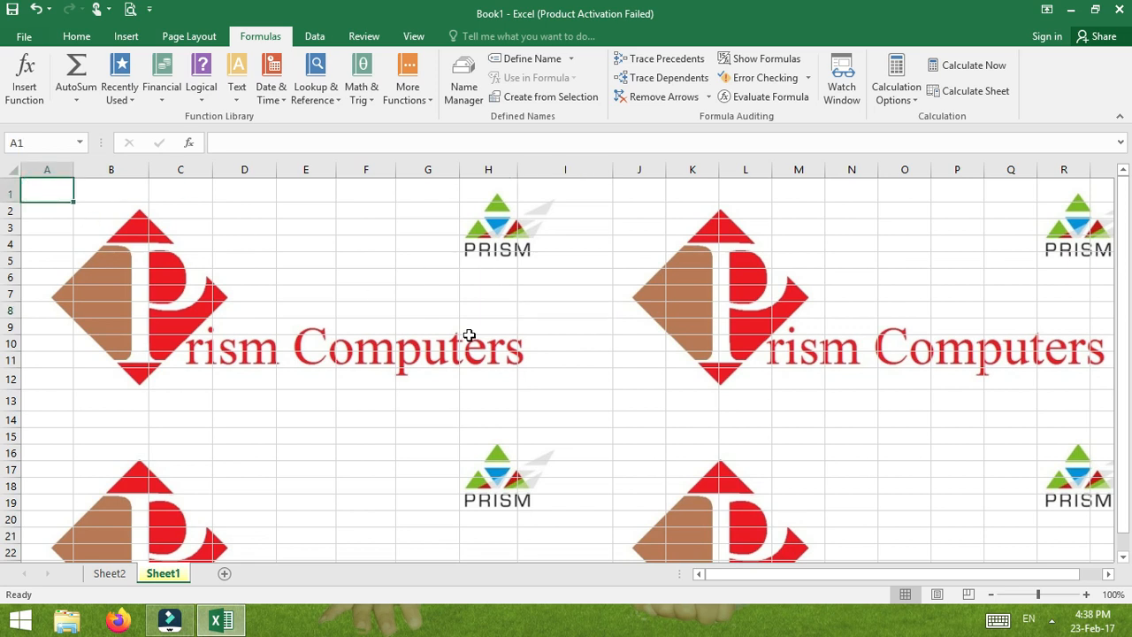
click(547, 310)
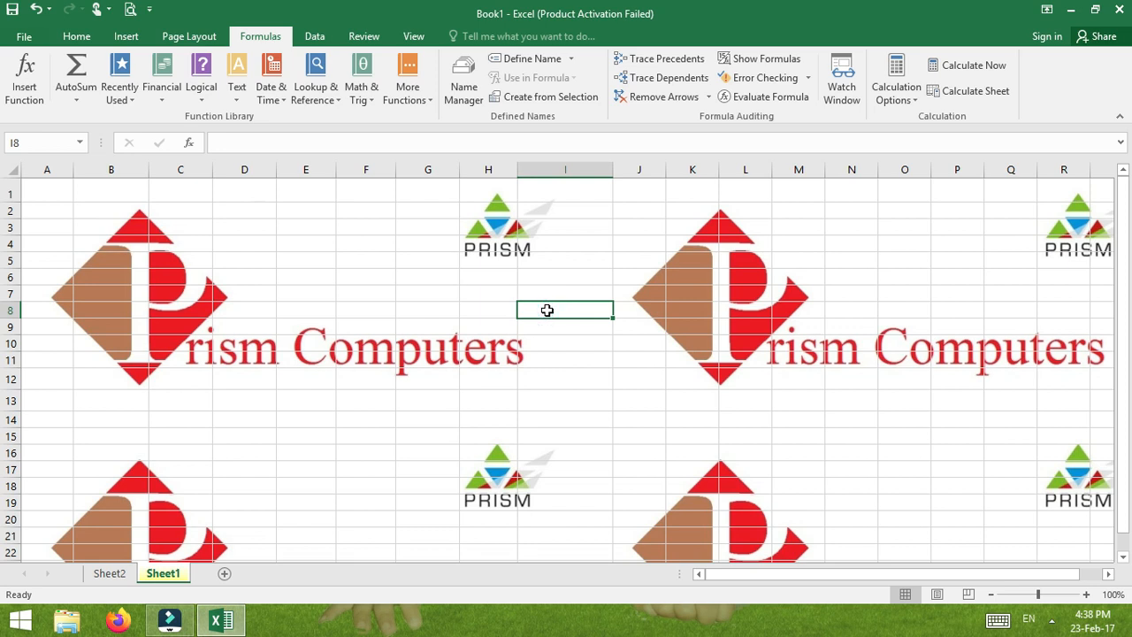
text(=)
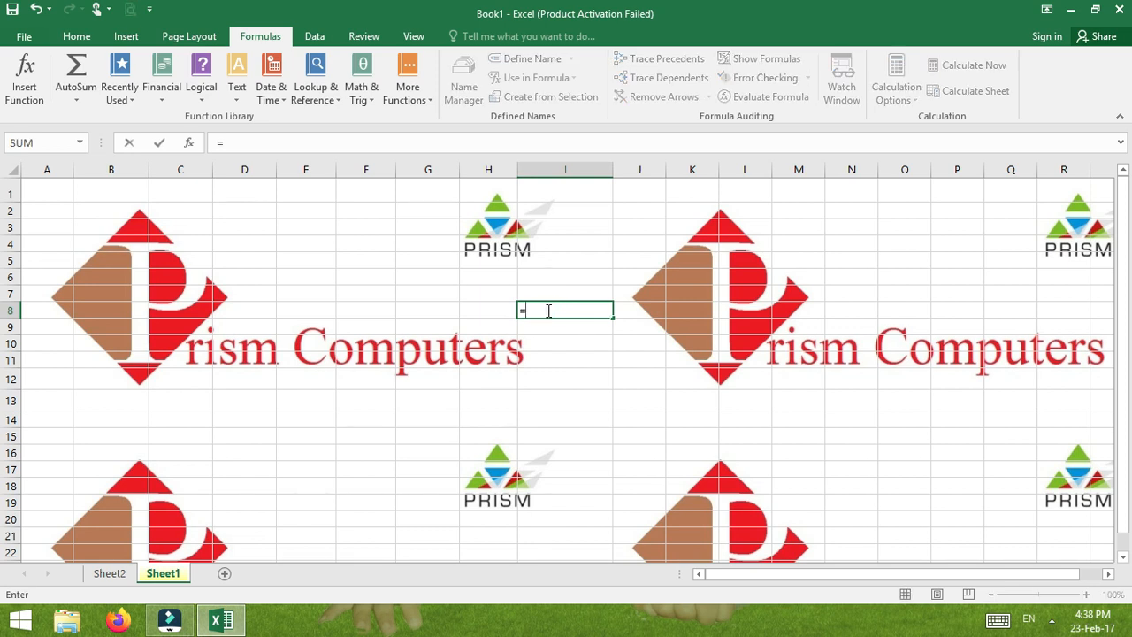
text(sum)
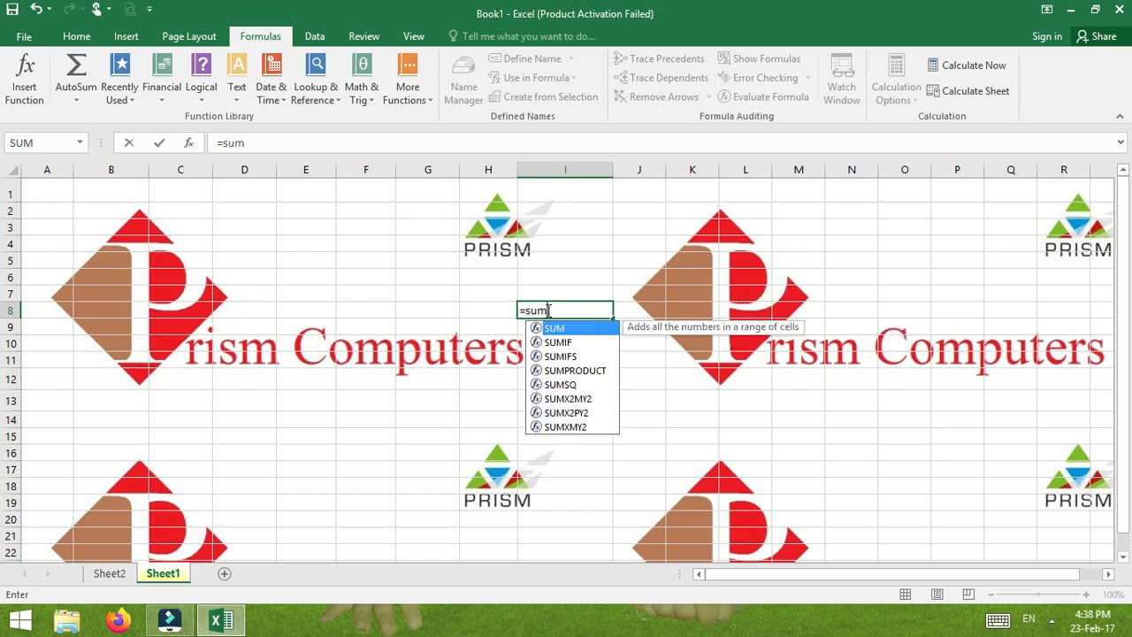
text(()
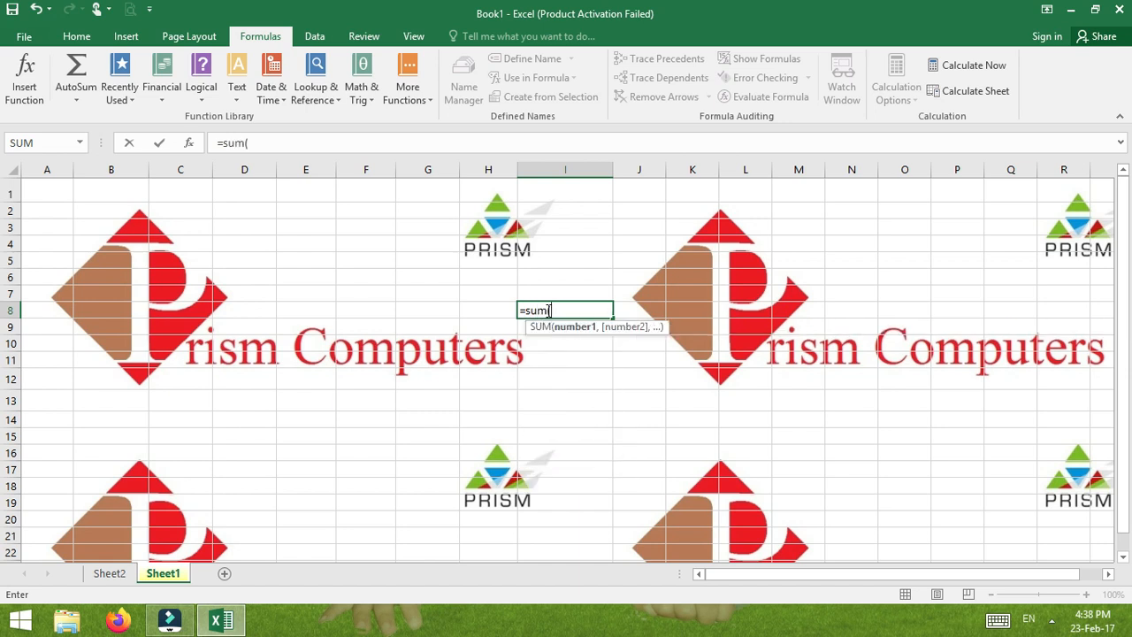
text(a1)
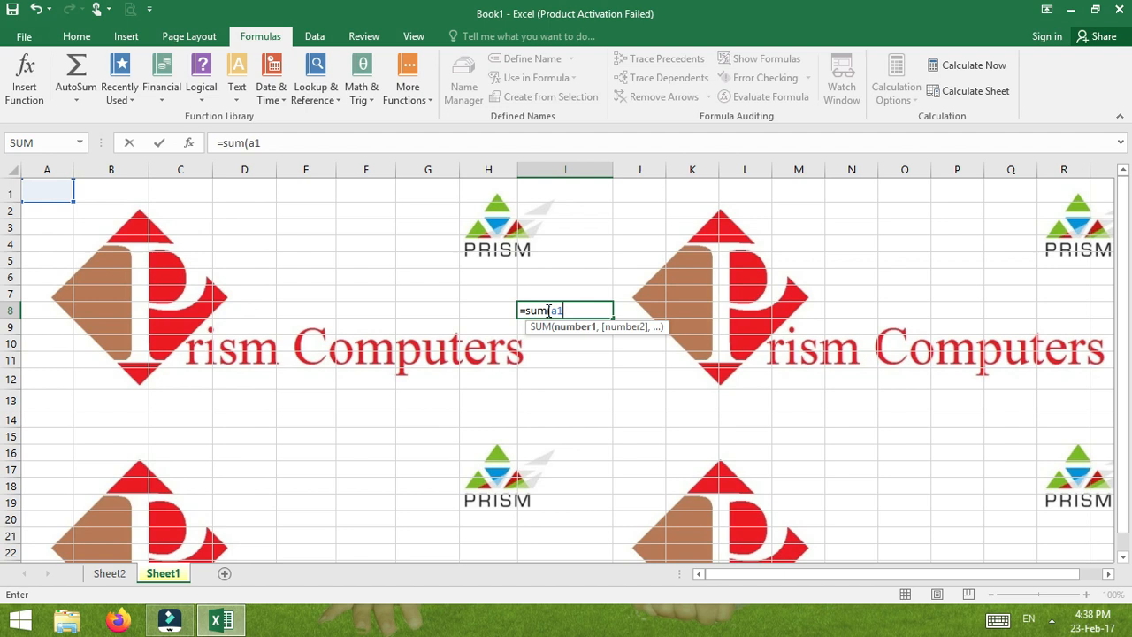
text(:)
text(b2)
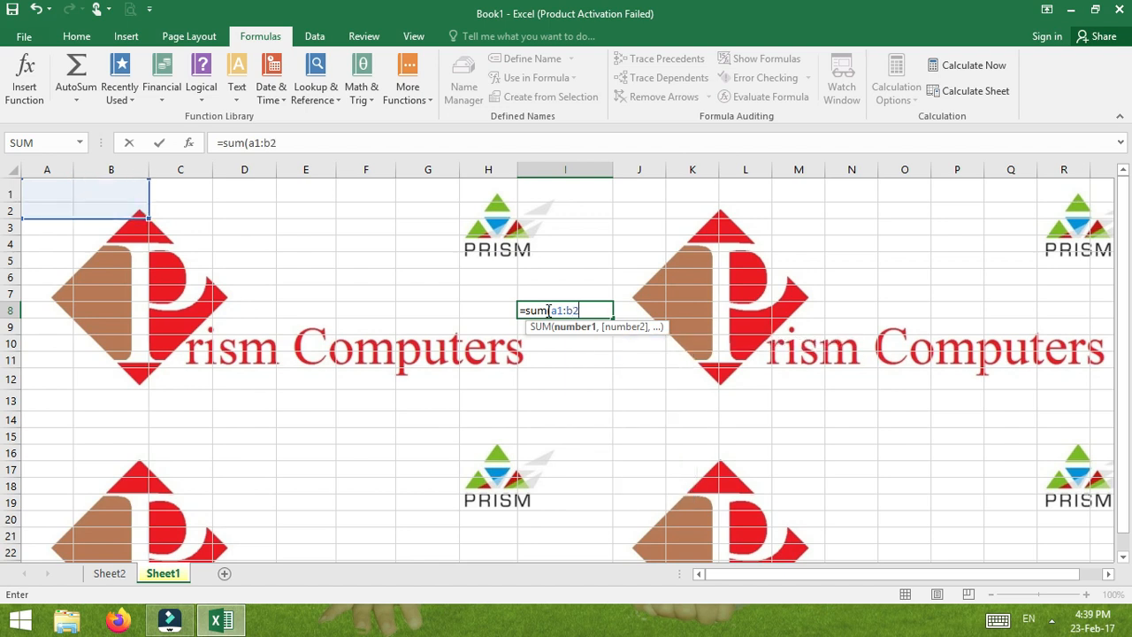
text(,)
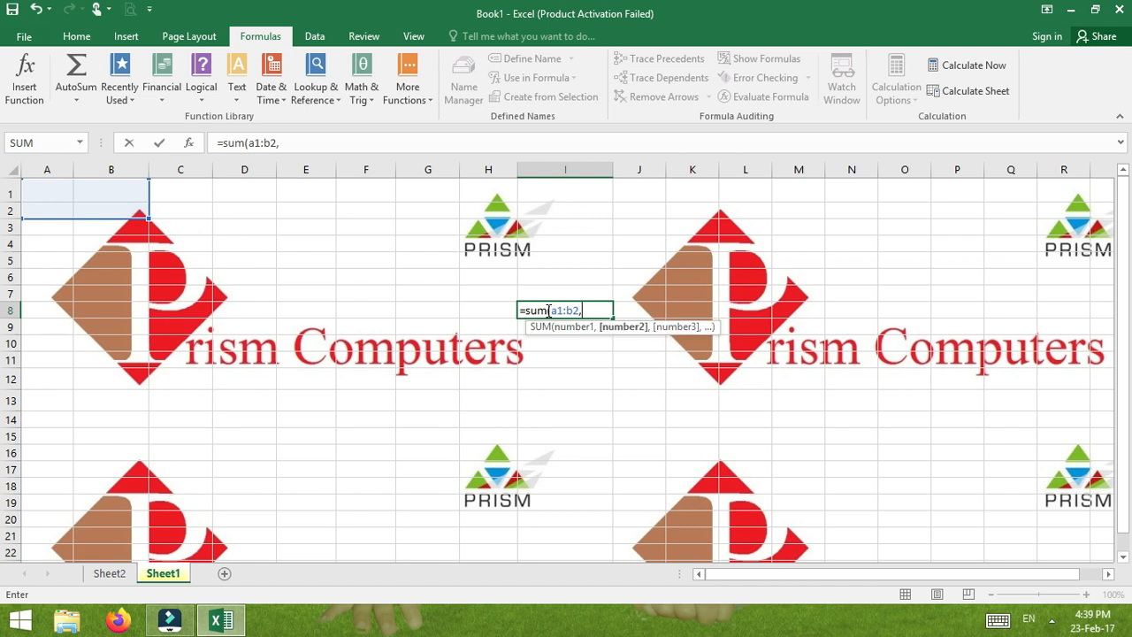
text(c)
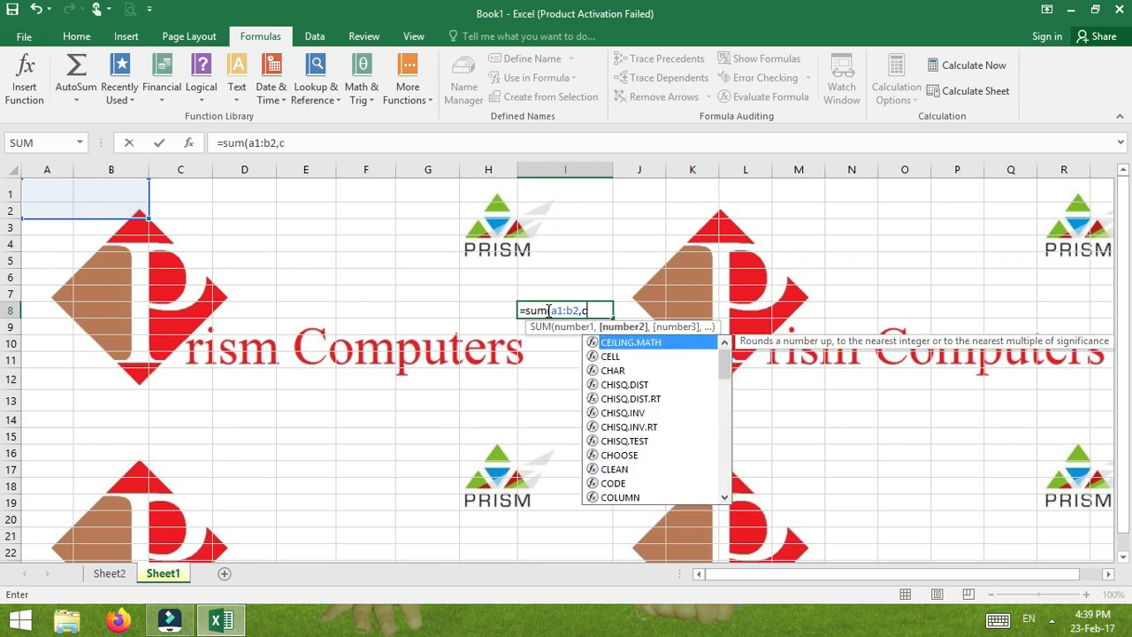
text(3)
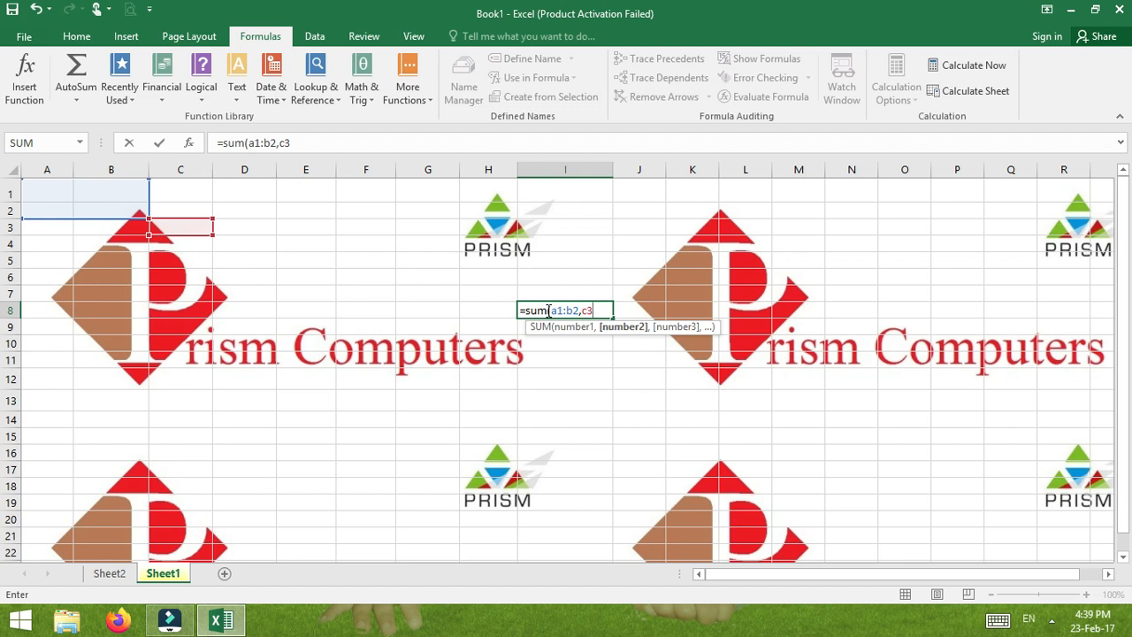
text())
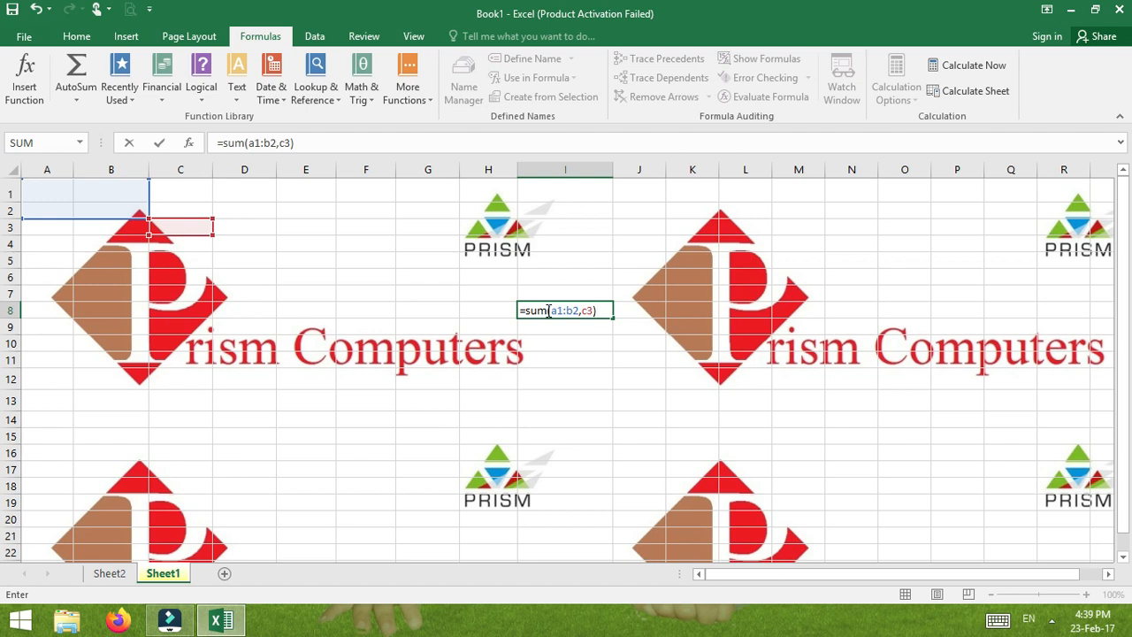
key(BackSpace)
key(Escape)
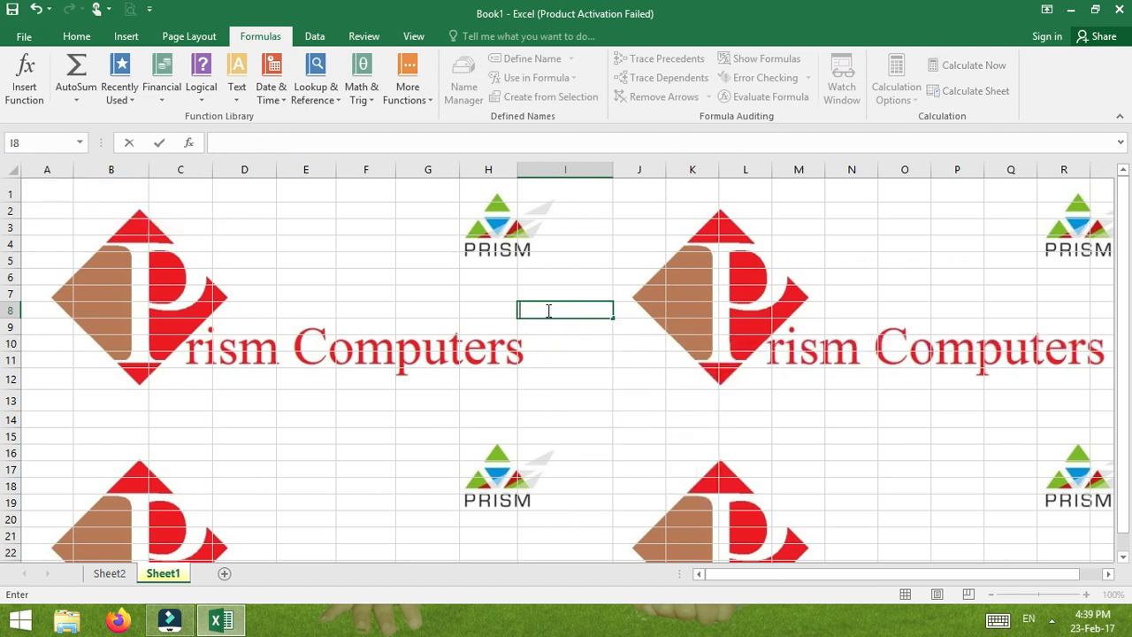
click(50, 188)
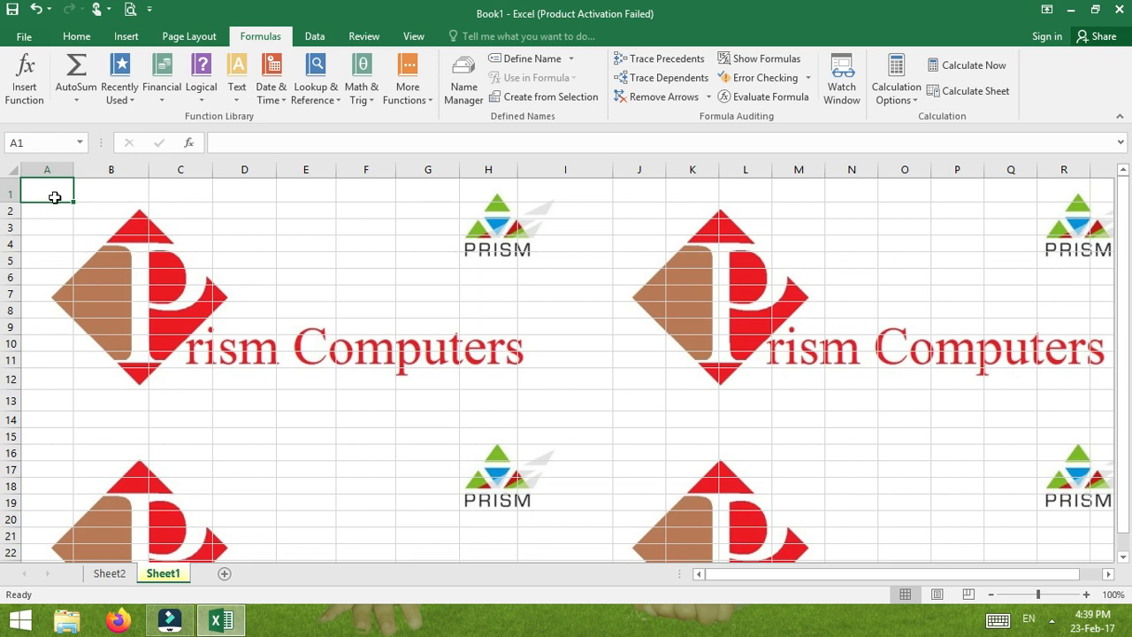
click(55, 197)
click(108, 183)
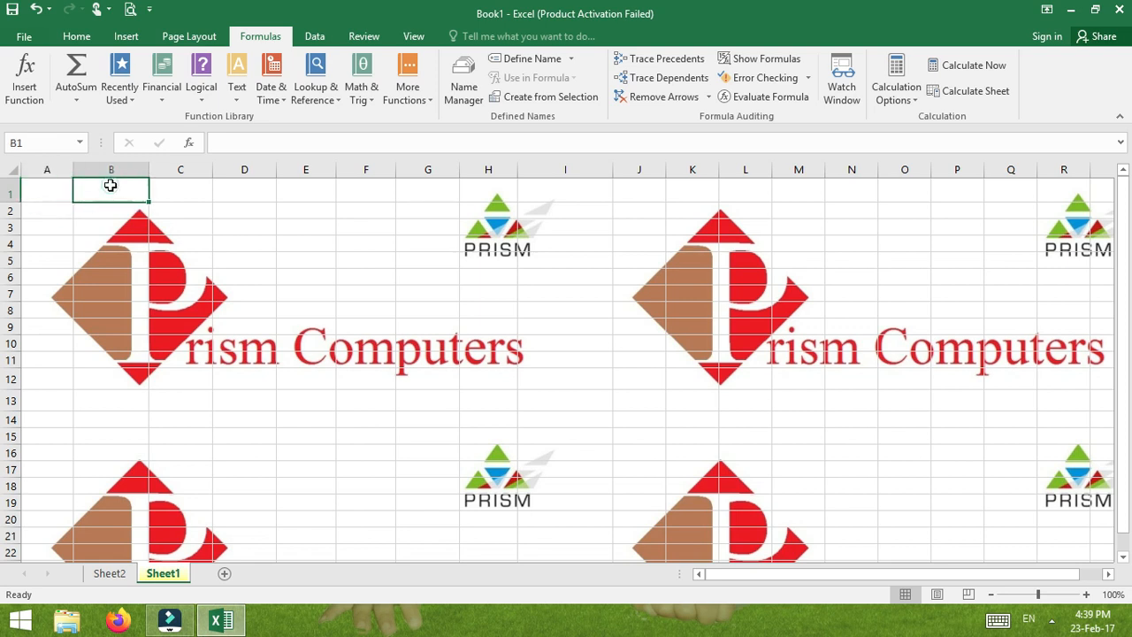
click(183, 192)
click(36, 210)
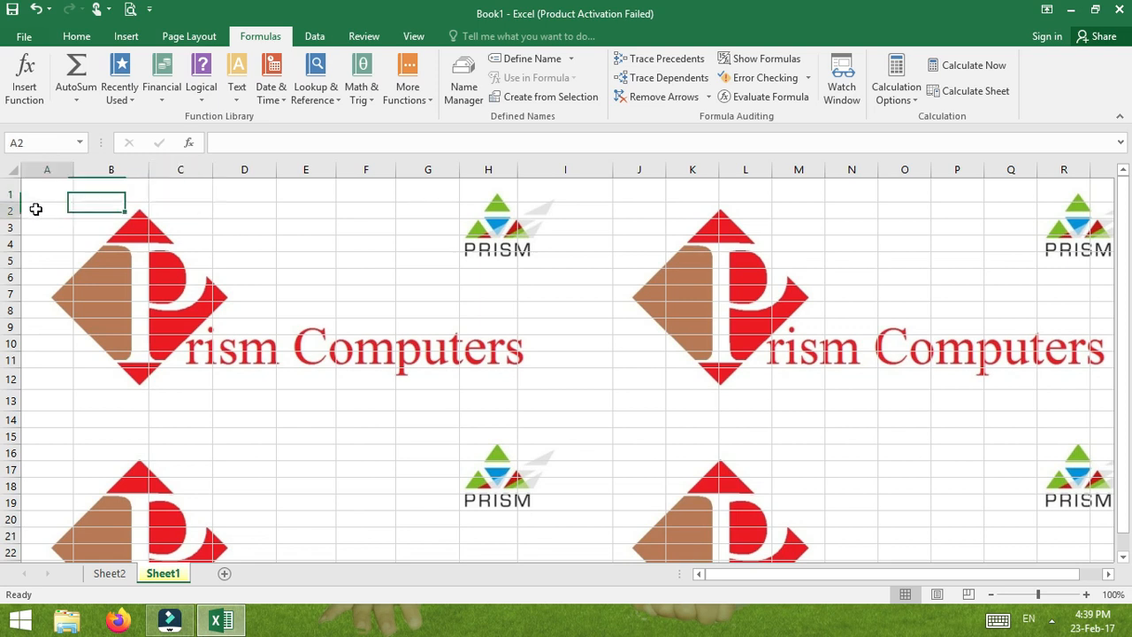
click(128, 215)
click(189, 213)
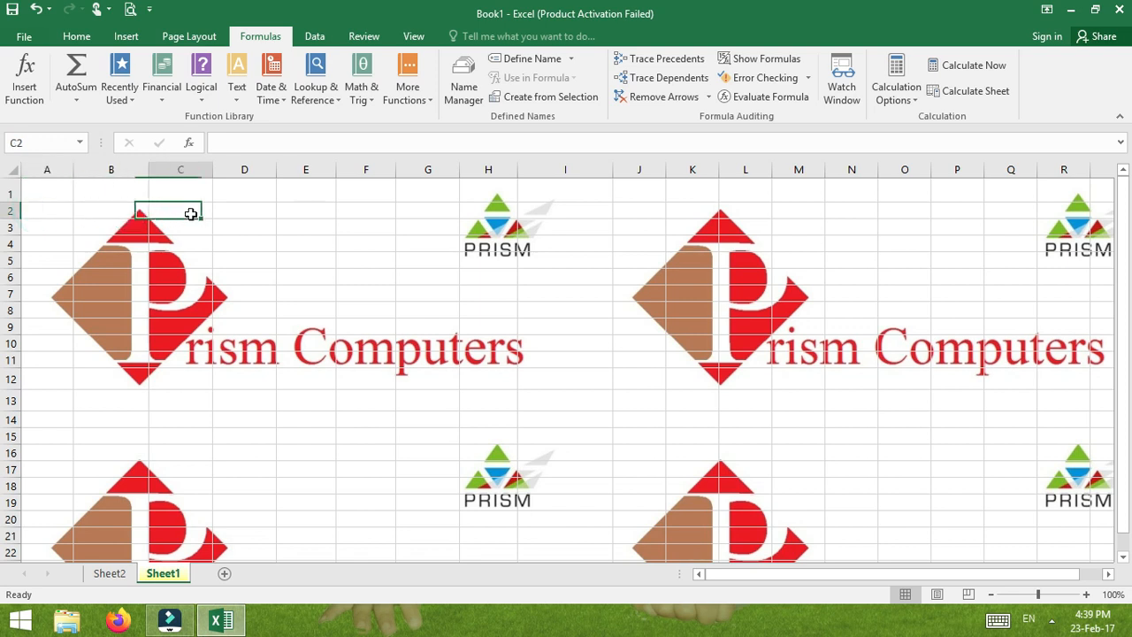
click(41, 227)
click(96, 226)
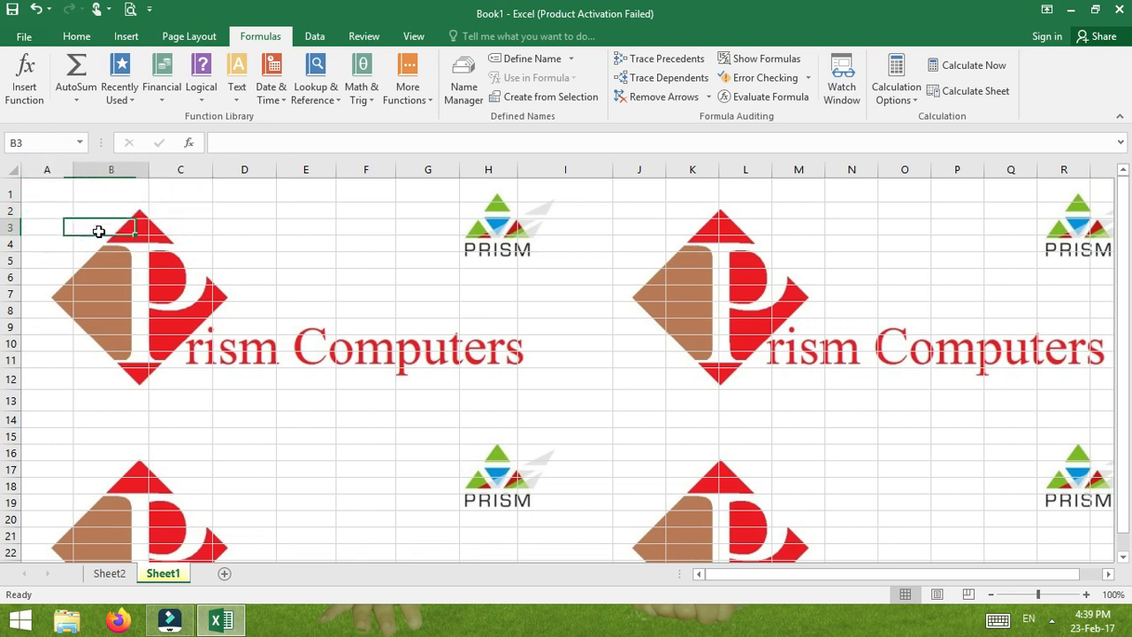
click(174, 223)
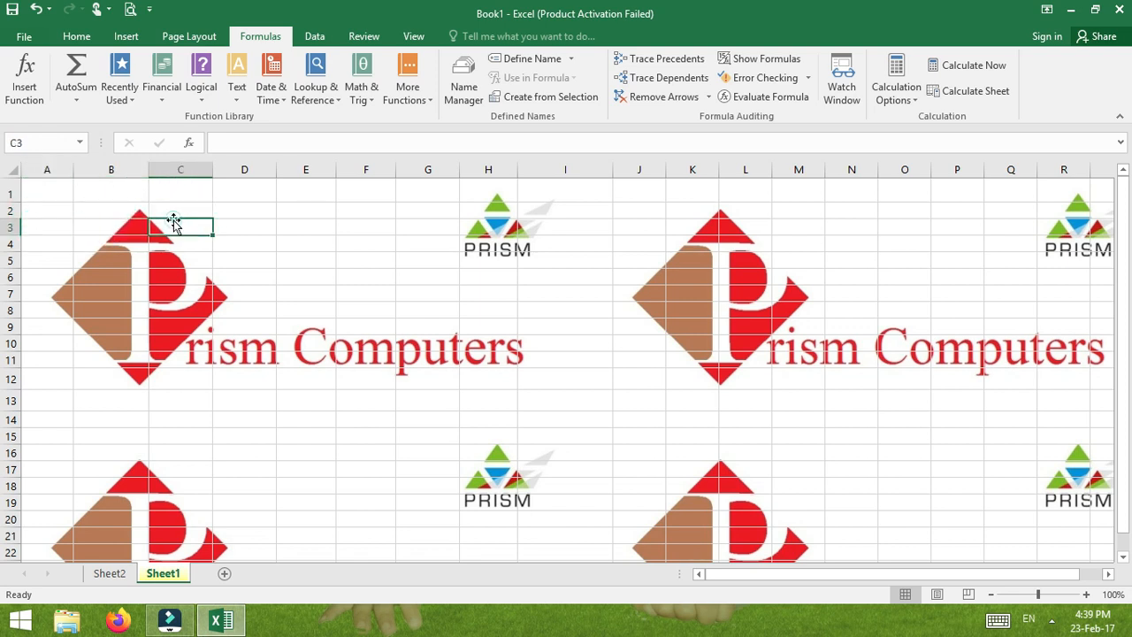
Step: Fill cells A1:C3 row by row with the numbers 1 to 9
click(60, 193)
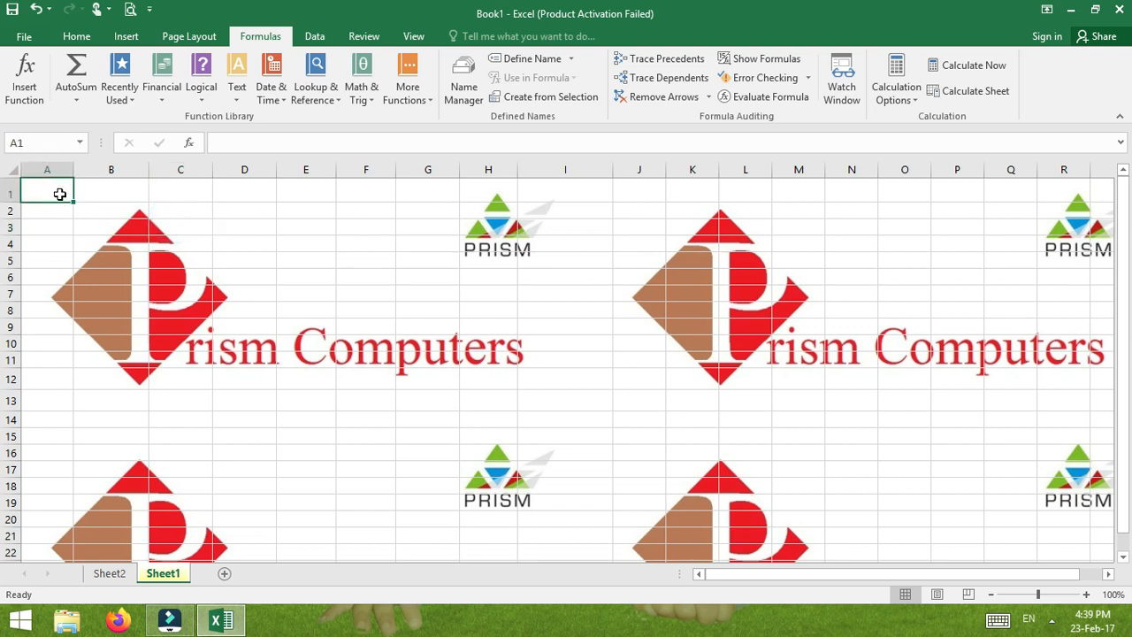
text(1)
key(Tab)
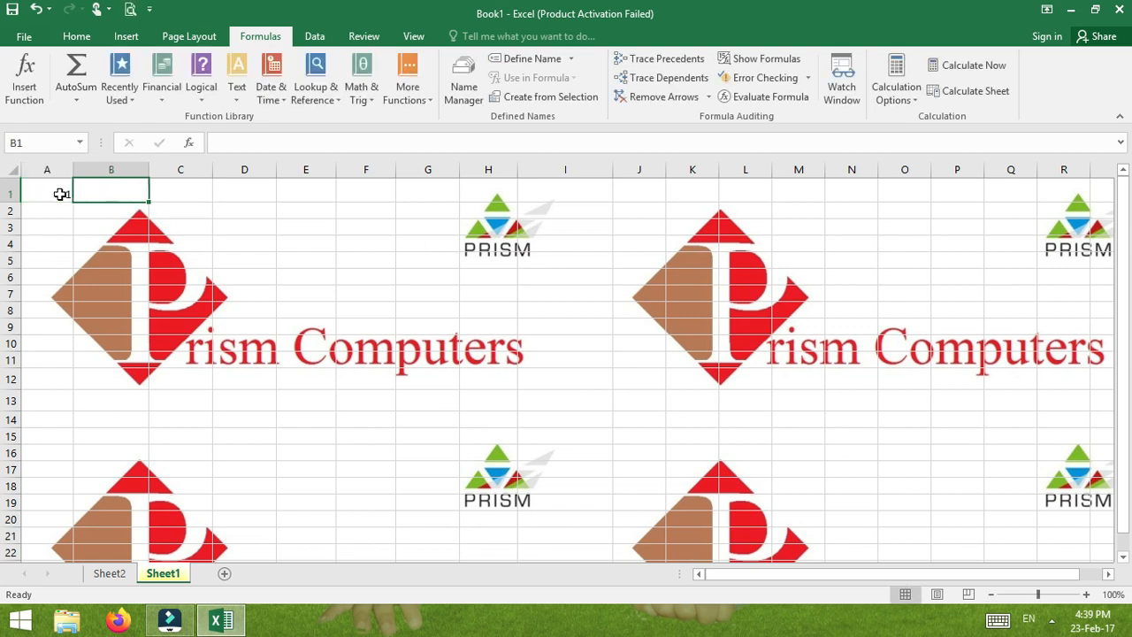
text(2)
key(Tab)
text(3)
key(Return)
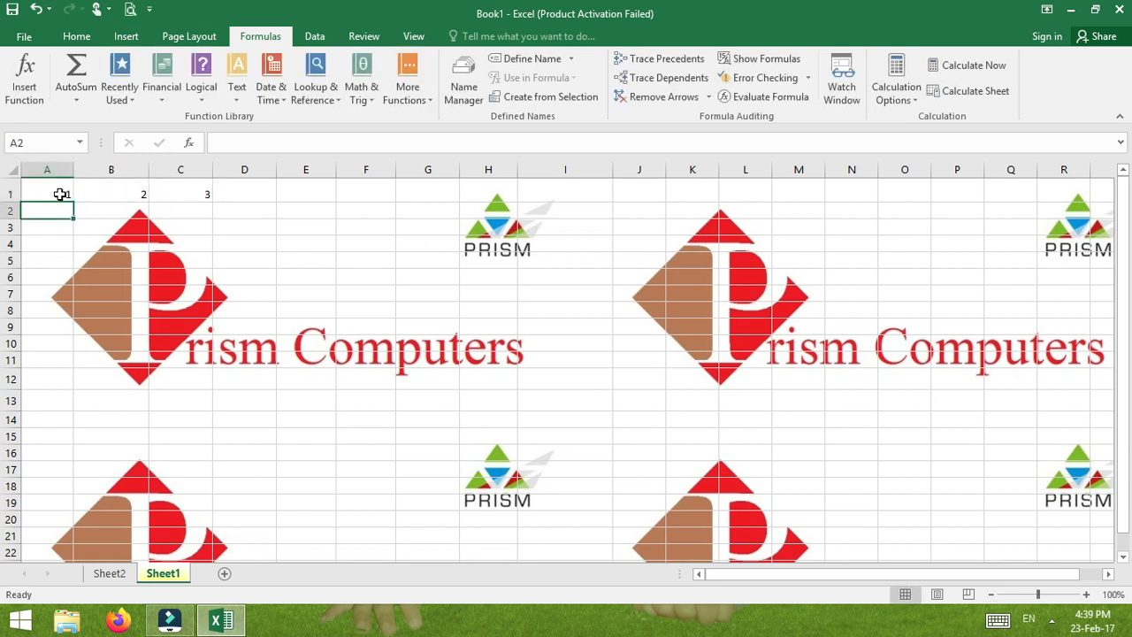
text(4)
key(Tab)
text(5)
key(Tab)
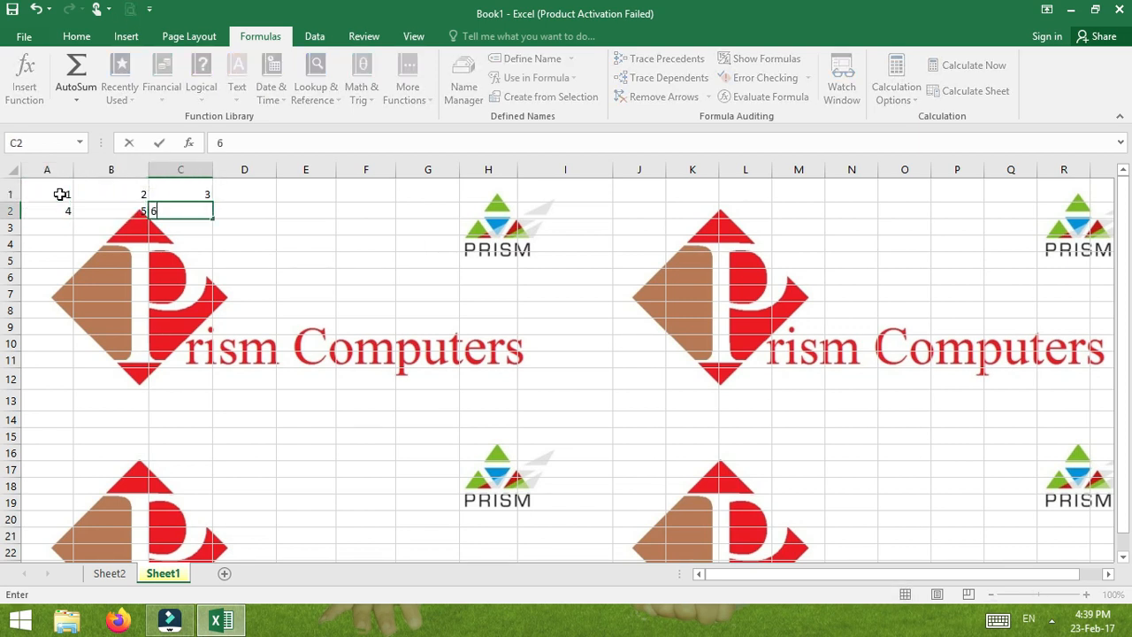
text(6)
key(Return)
text(7)
key(Tab)
text(8)
key(Tab)
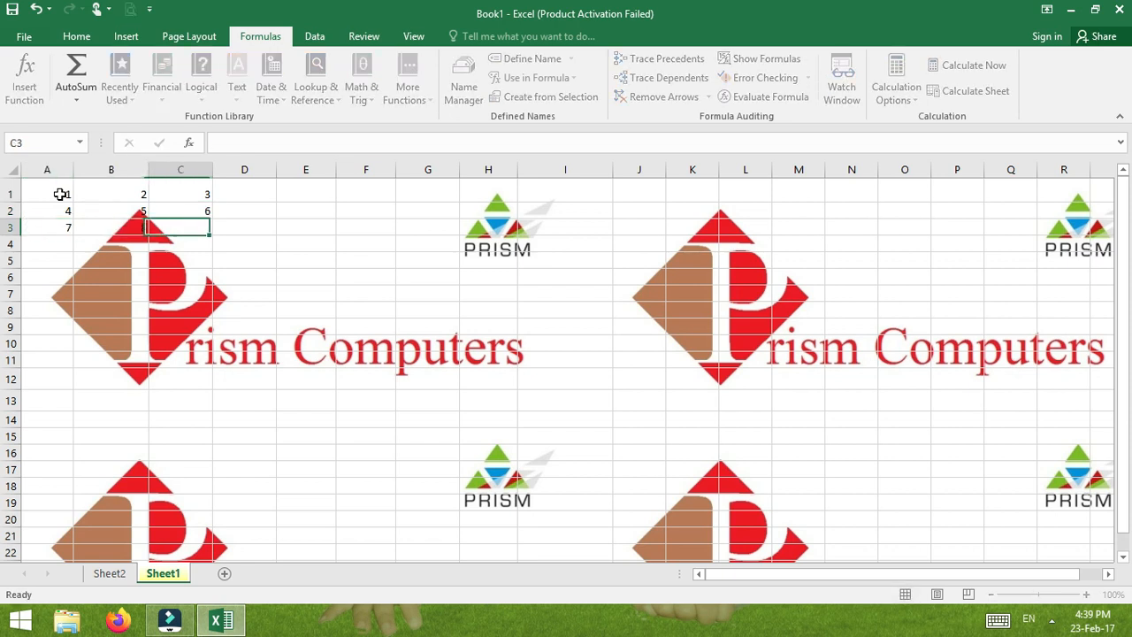
text(9)
key(Return)
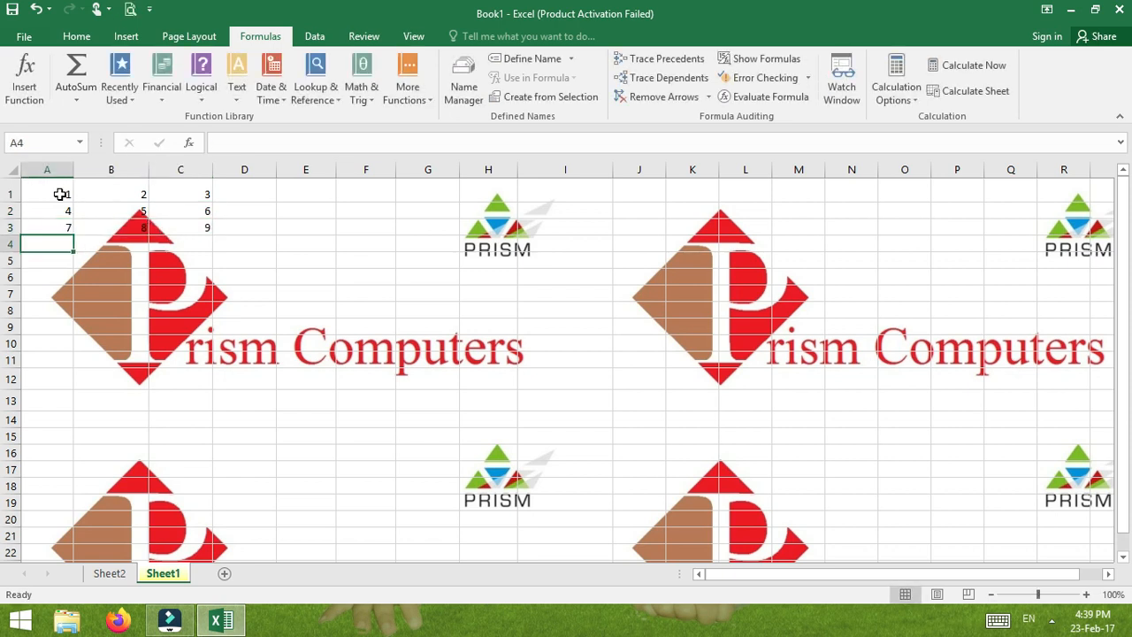
Step: Increase the font size of the numbers in cells A1:C3 to 20
click(299, 240)
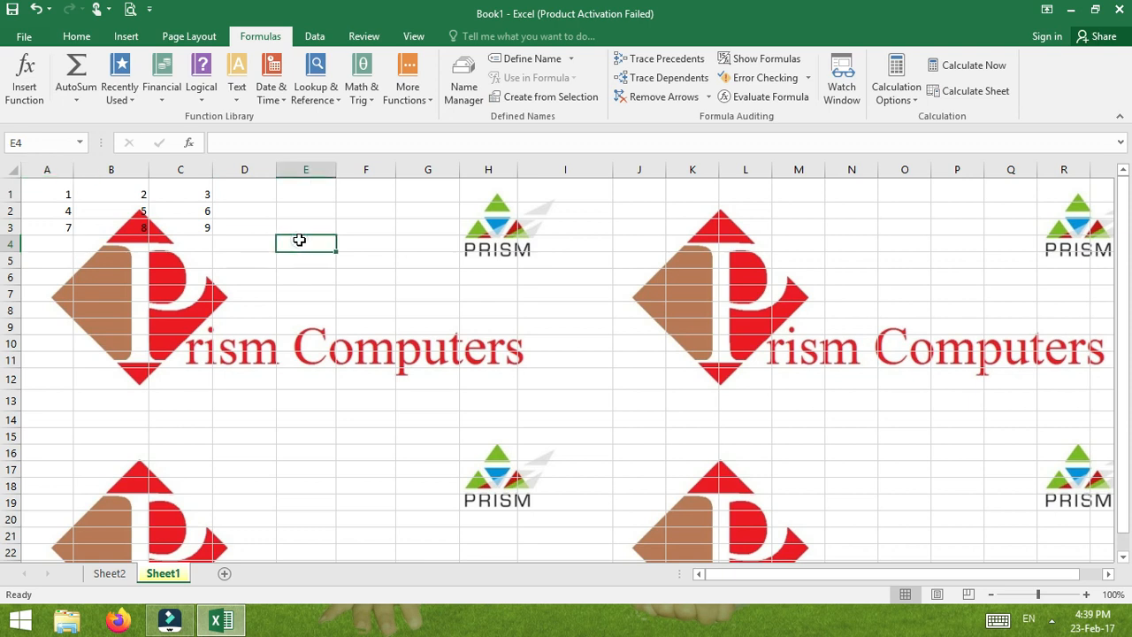
drag(50, 190, 192, 229)
click(77, 36)
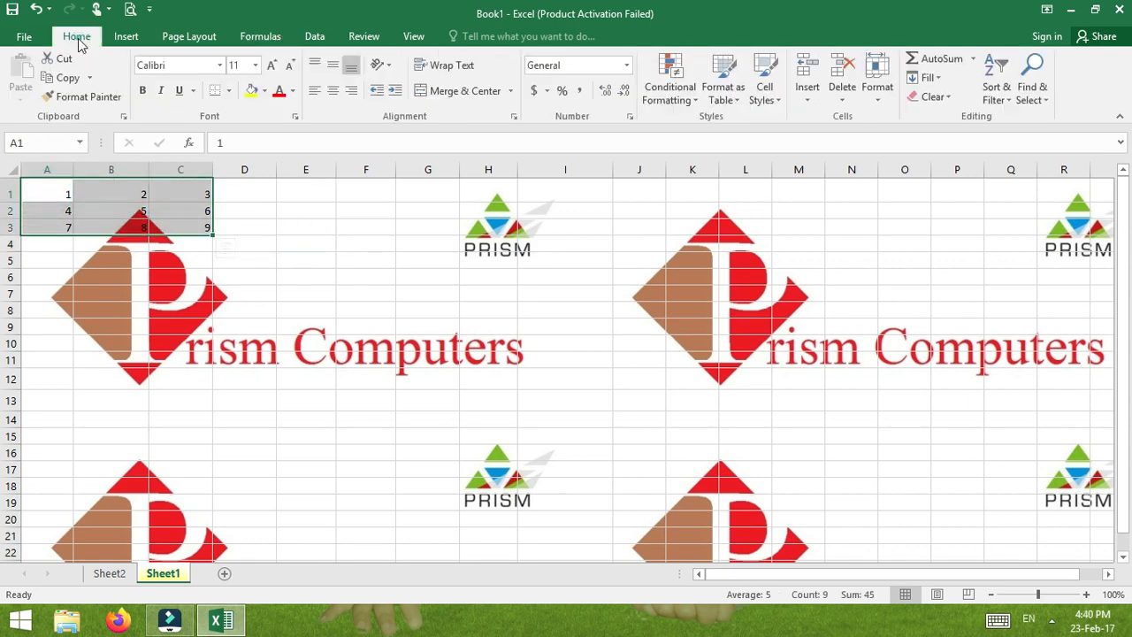
click(271, 67)
click(271, 67)
click(271, 67)
click(272, 67)
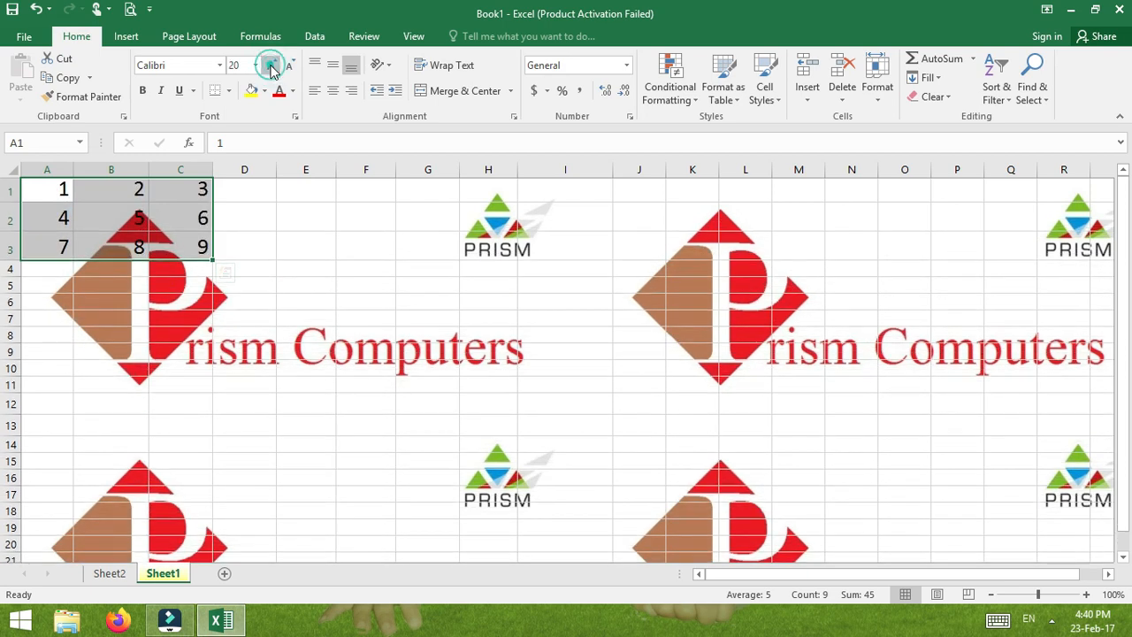
click(271, 68)
Step: Widen column E to roughly twice its width and enter the formula =sum(a1:b2,c3) in cell E3
click(319, 244)
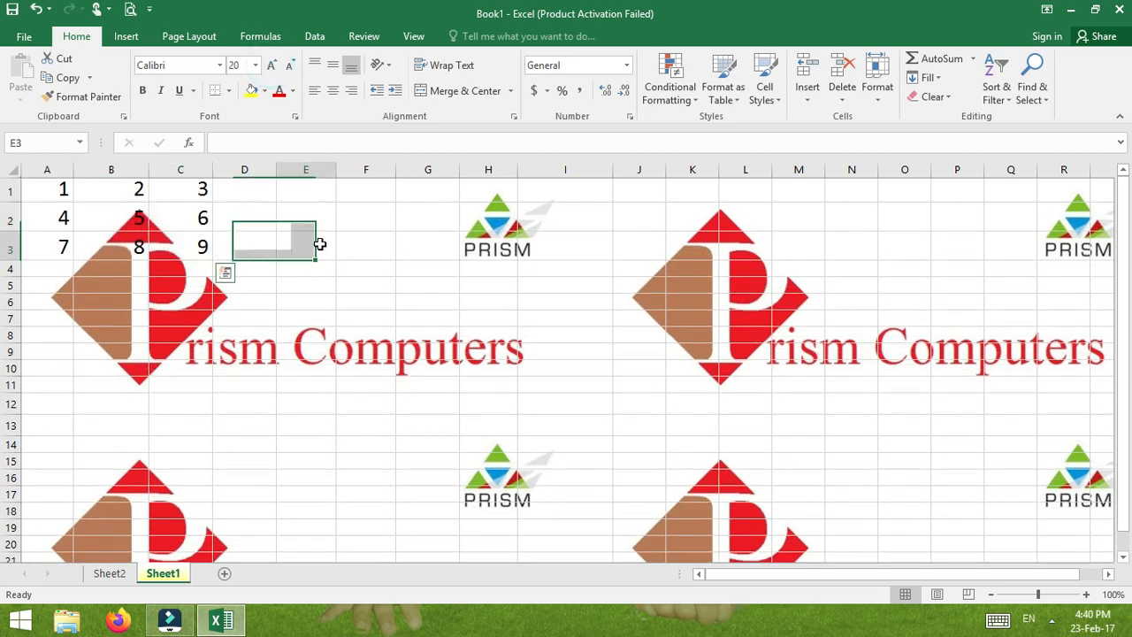
drag(336, 169, 417, 169)
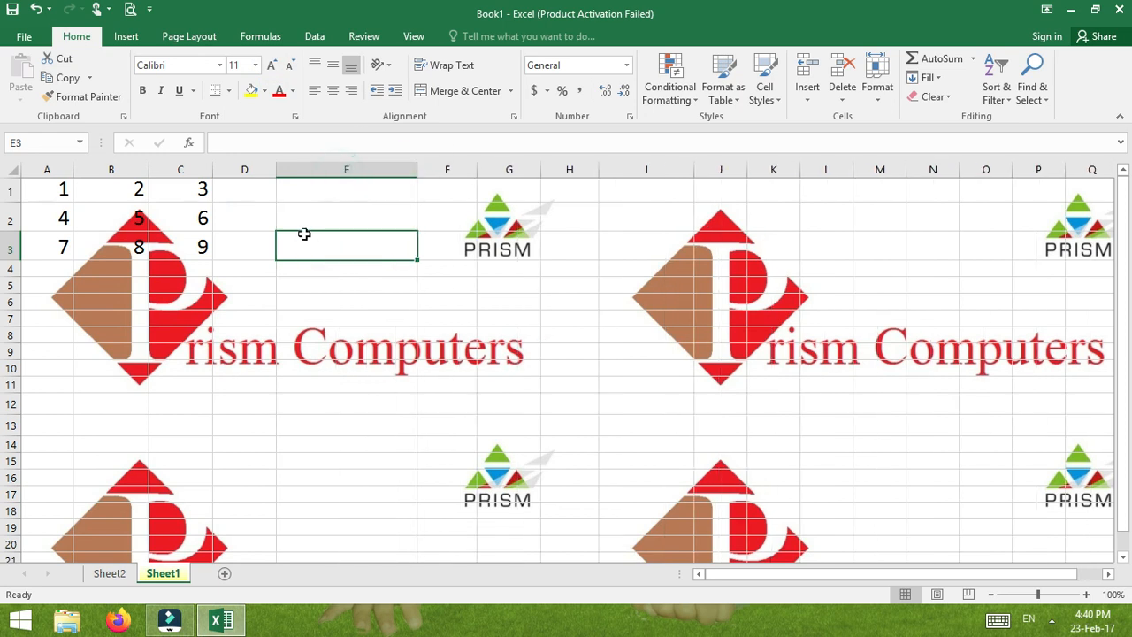
text(=s)
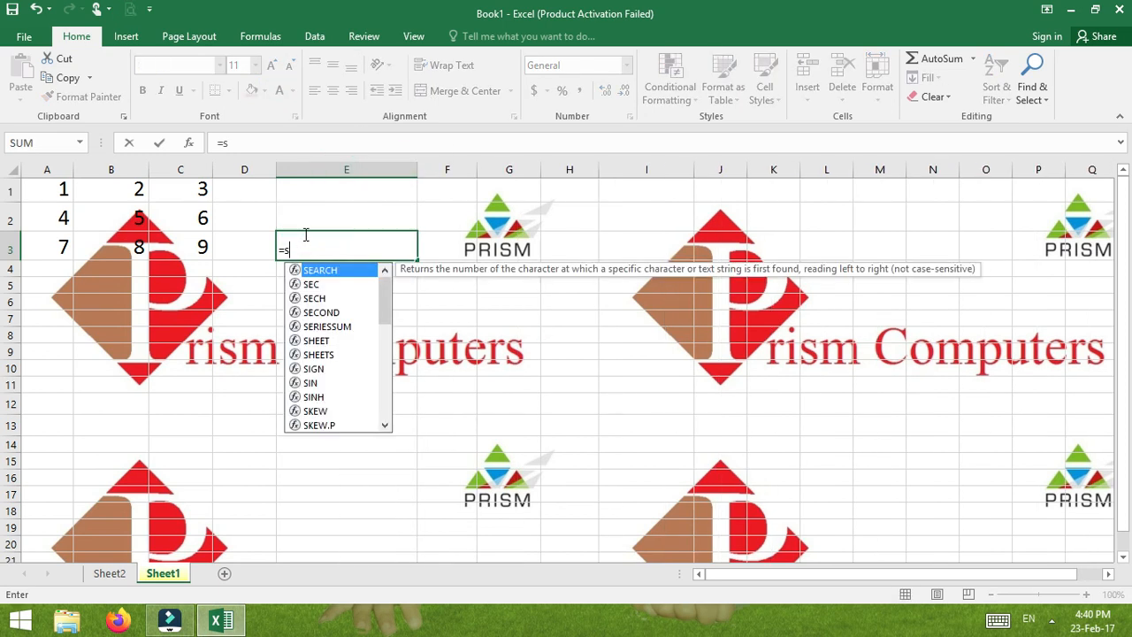
text(um)
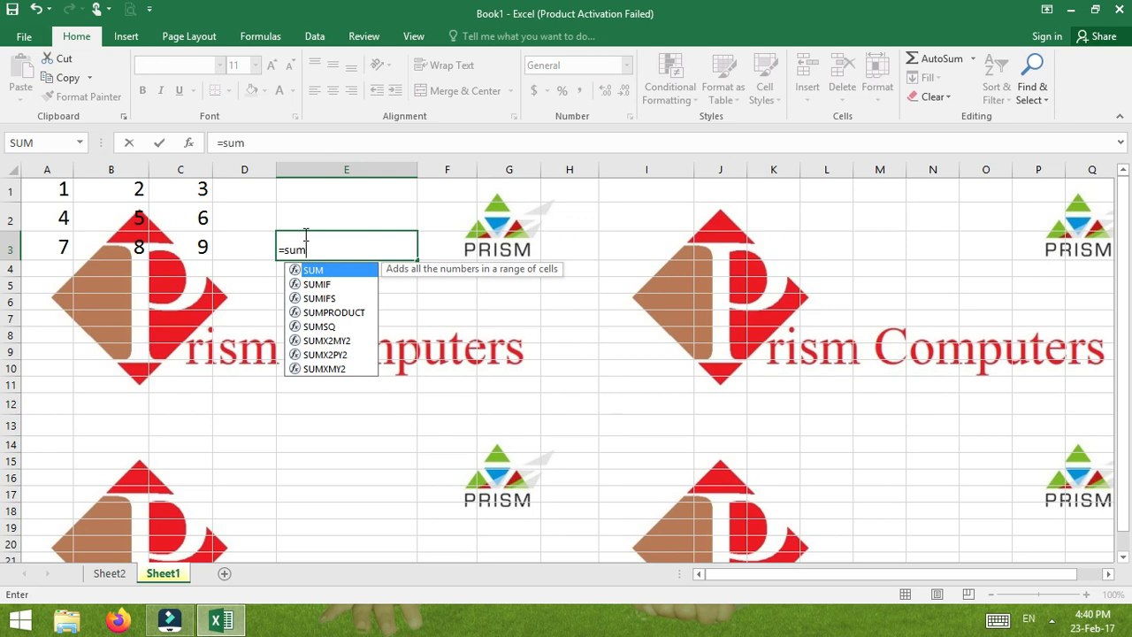
text((a1)
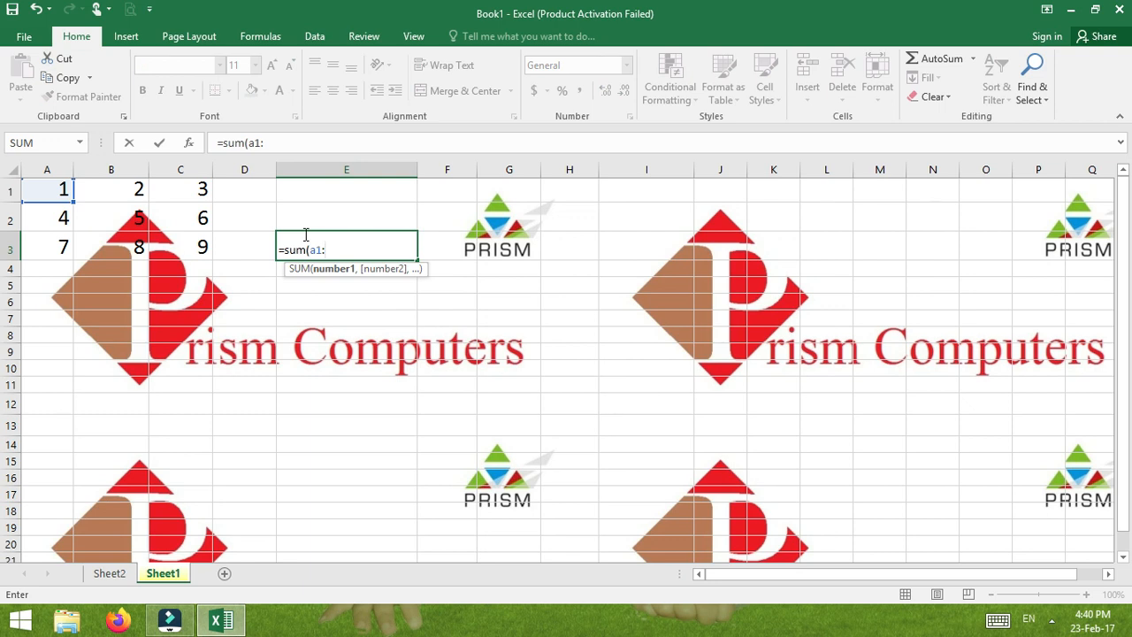
text(:b2)
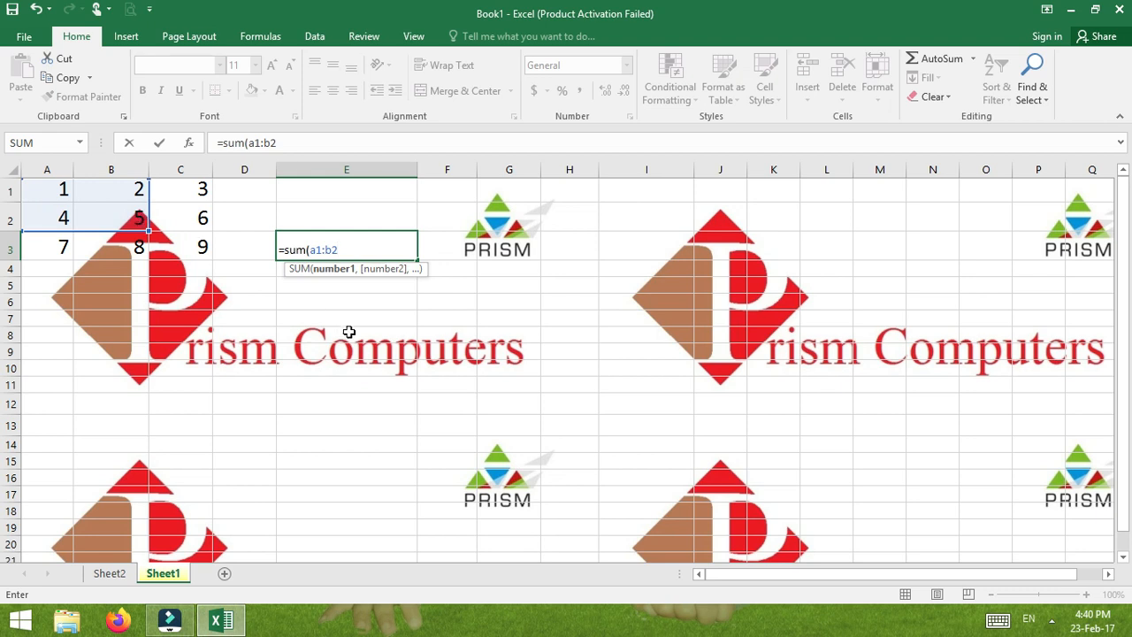
text(,)
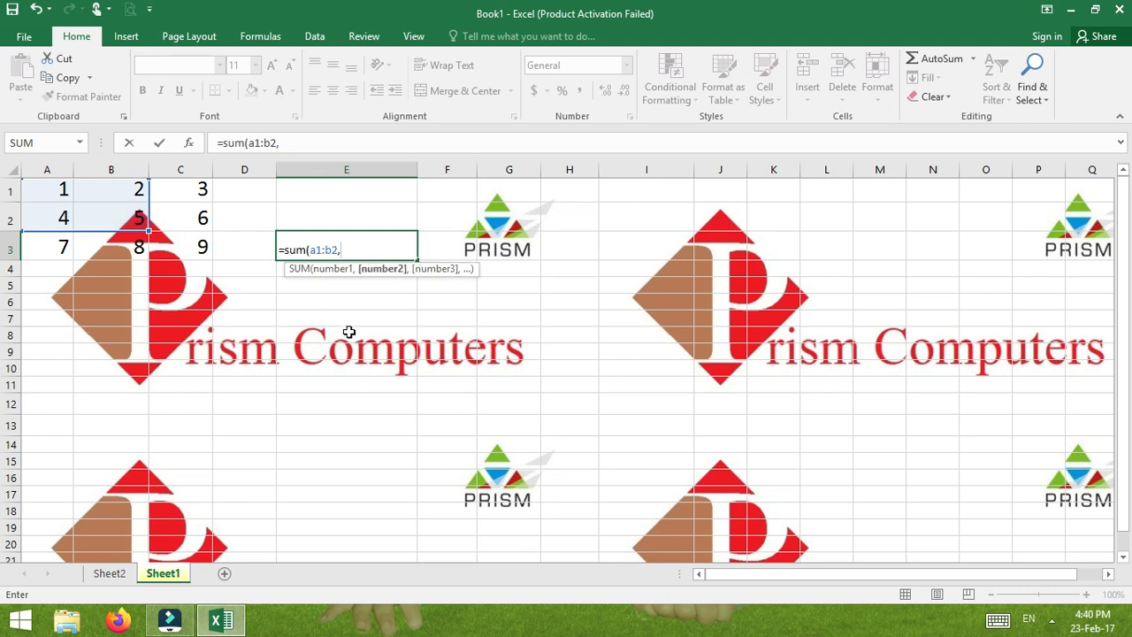
text(c3)
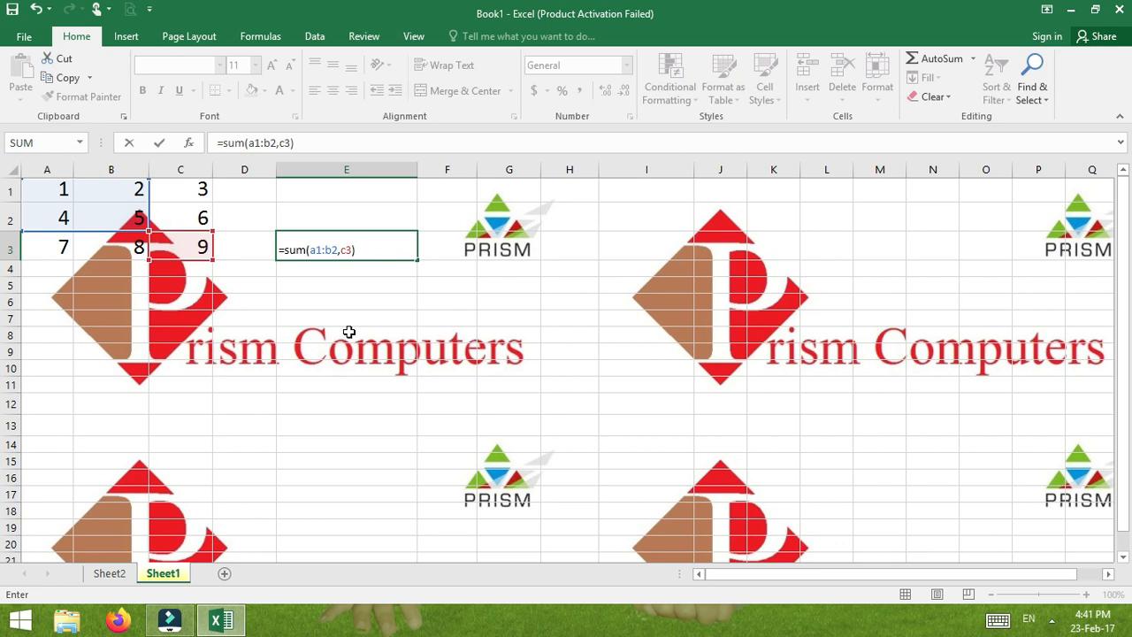
key(Return)
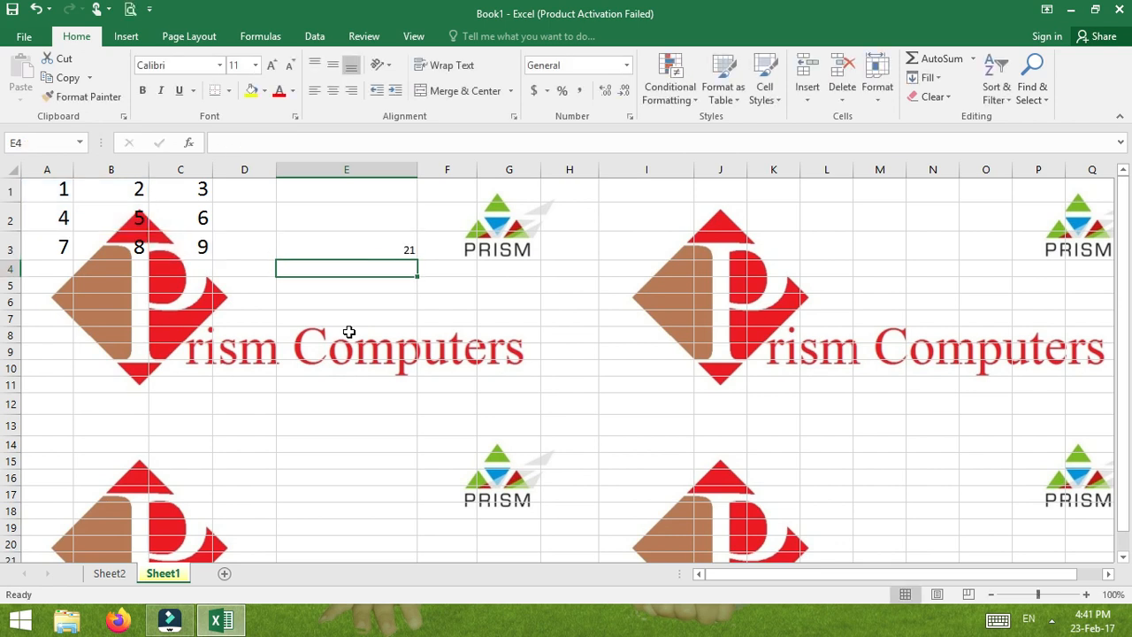
Step: Step through the summed cells A1, B1, A2 and B2 one at a time
click(55, 193)
click(116, 191)
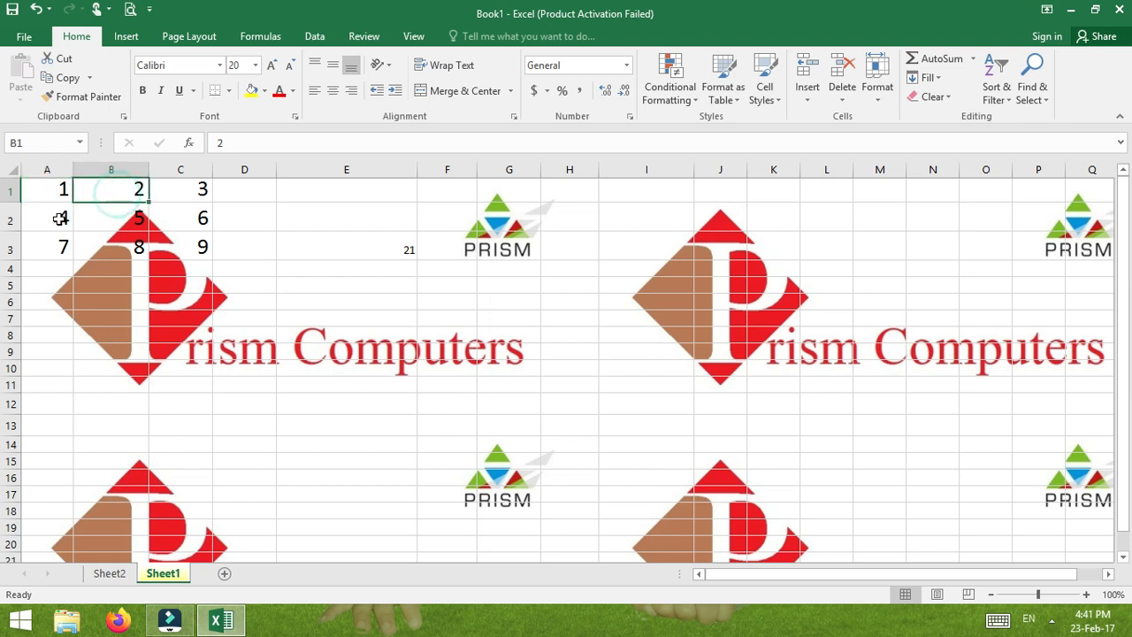
click(57, 220)
click(112, 217)
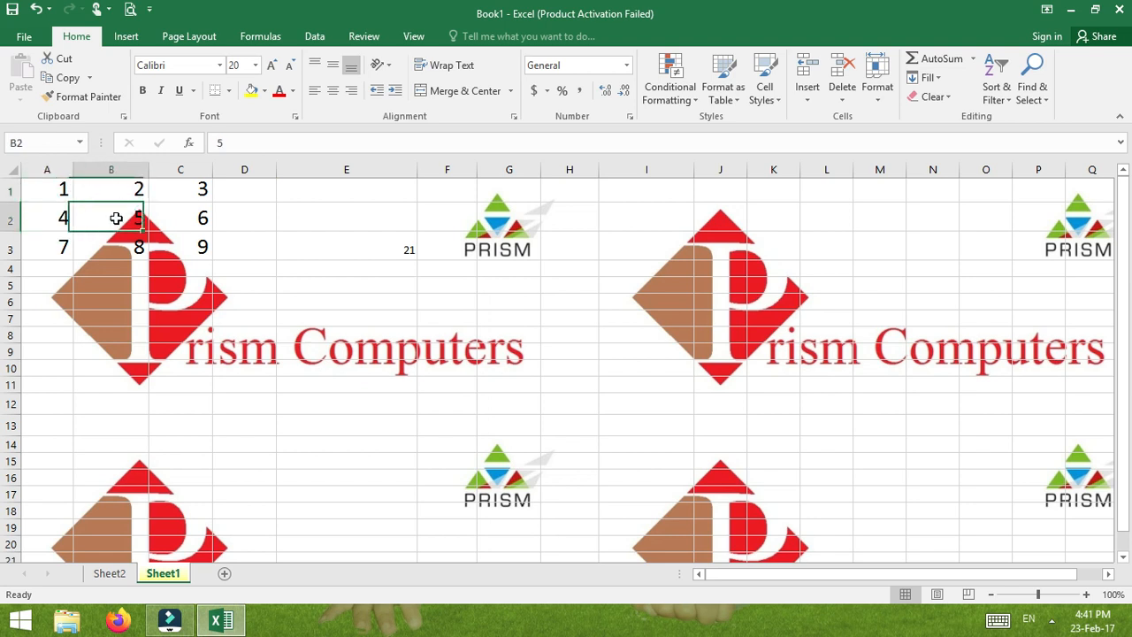
click(318, 286)
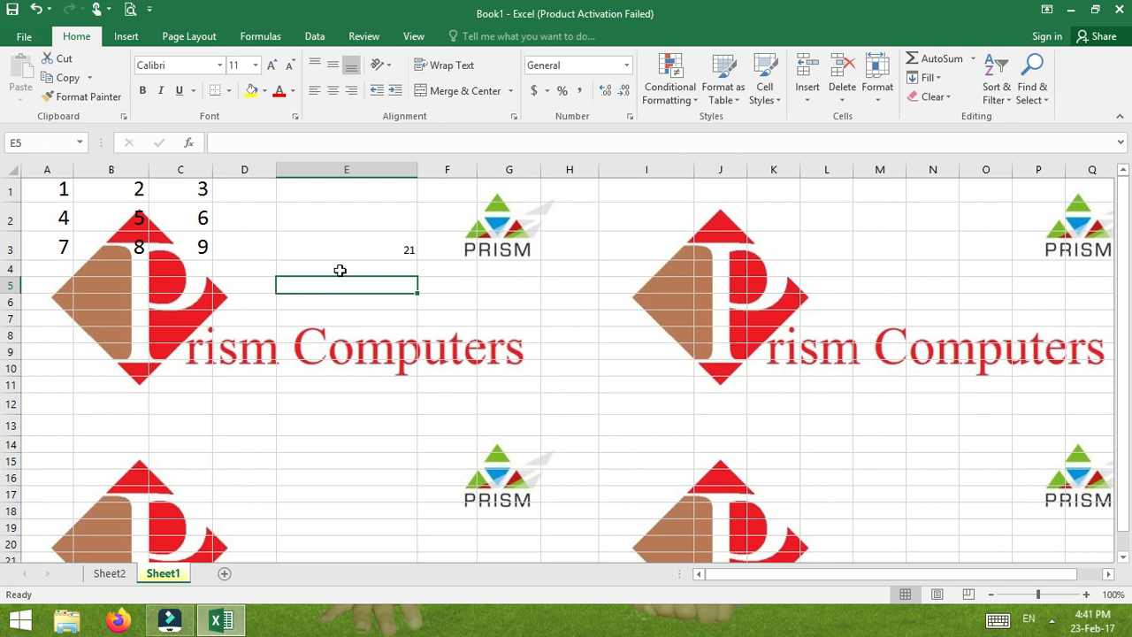
Step: Clear the SUM formula from cell E3 and all the numbers from cells A1:C3
click(372, 262)
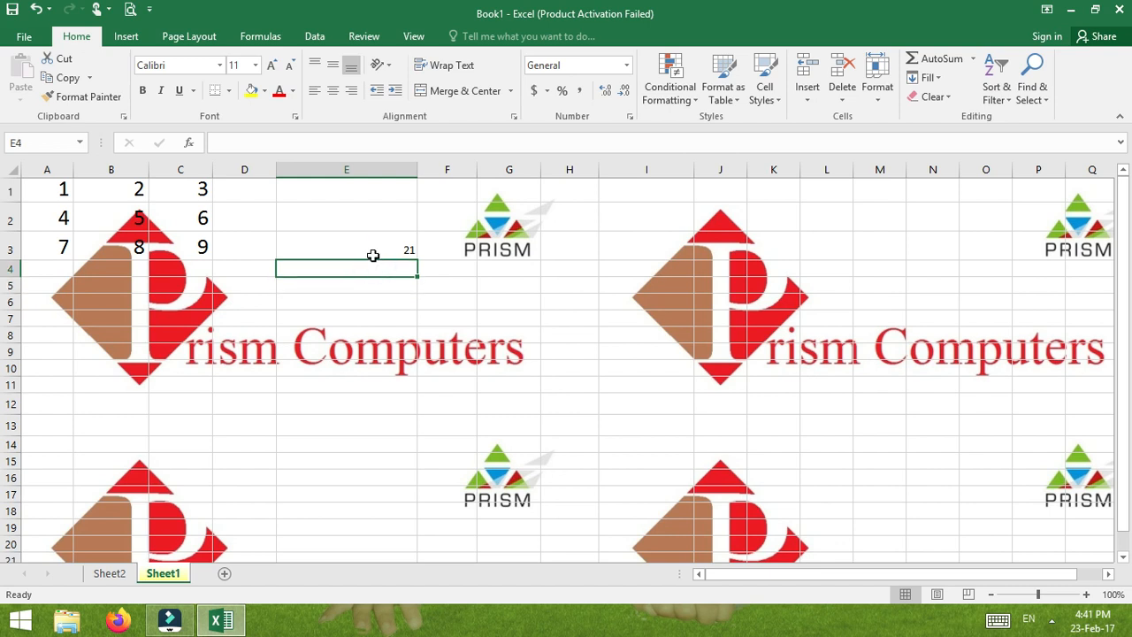
click(373, 253)
key(Delete)
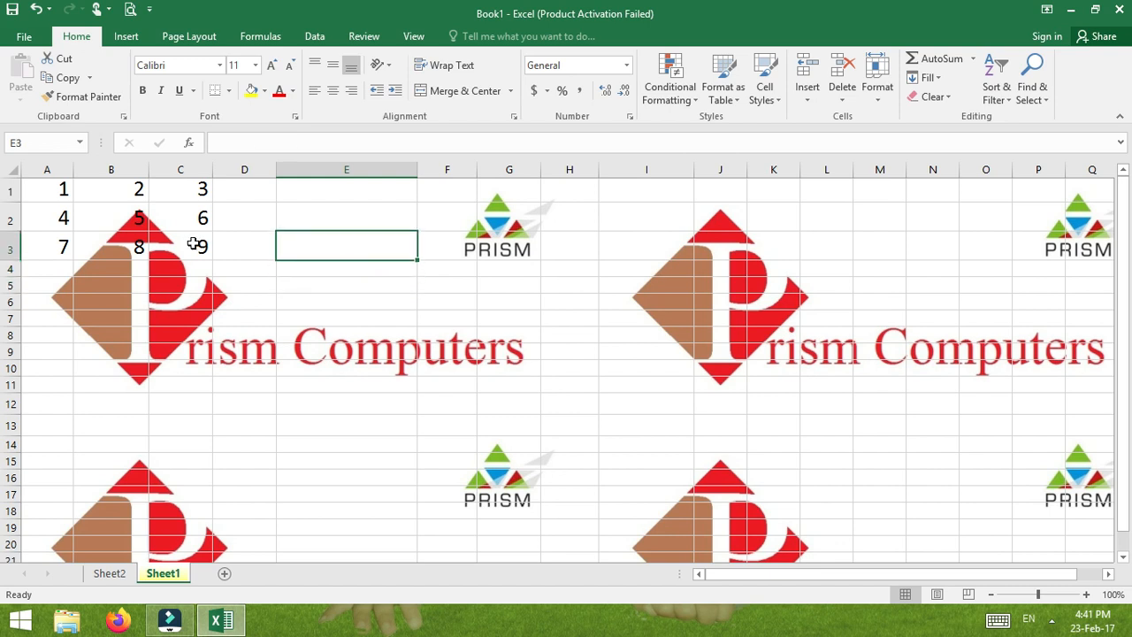
drag(195, 246, 56, 177)
key(Delete)
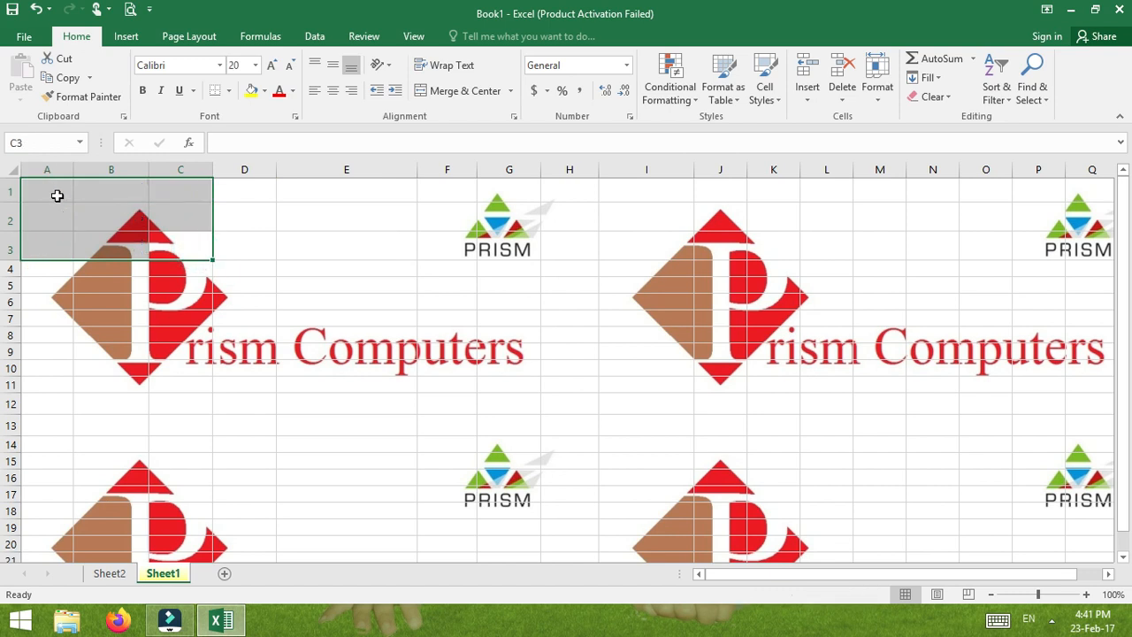
Step: Enter the formula =a/0 in cell E3 and reselect that cell to inspect it
click(315, 247)
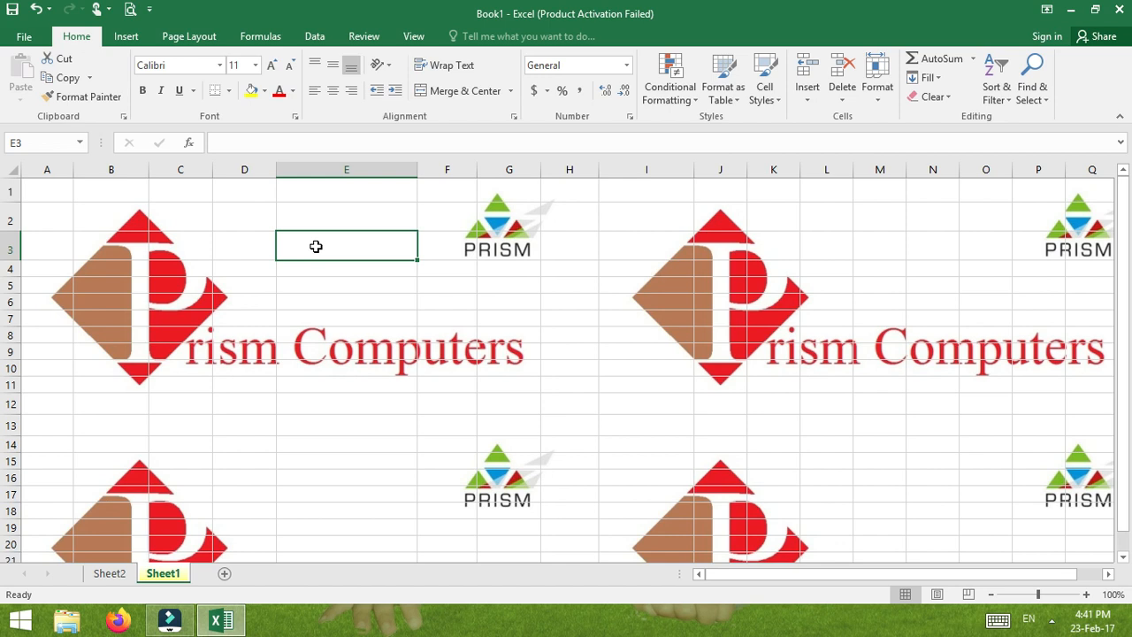
text(=a)
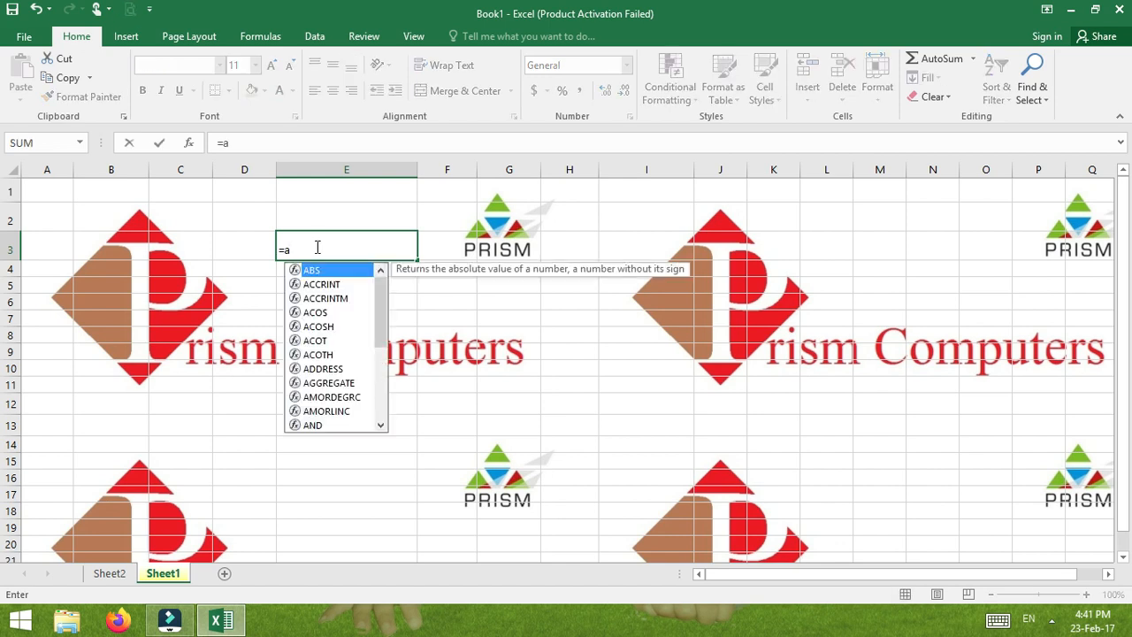
text(/)
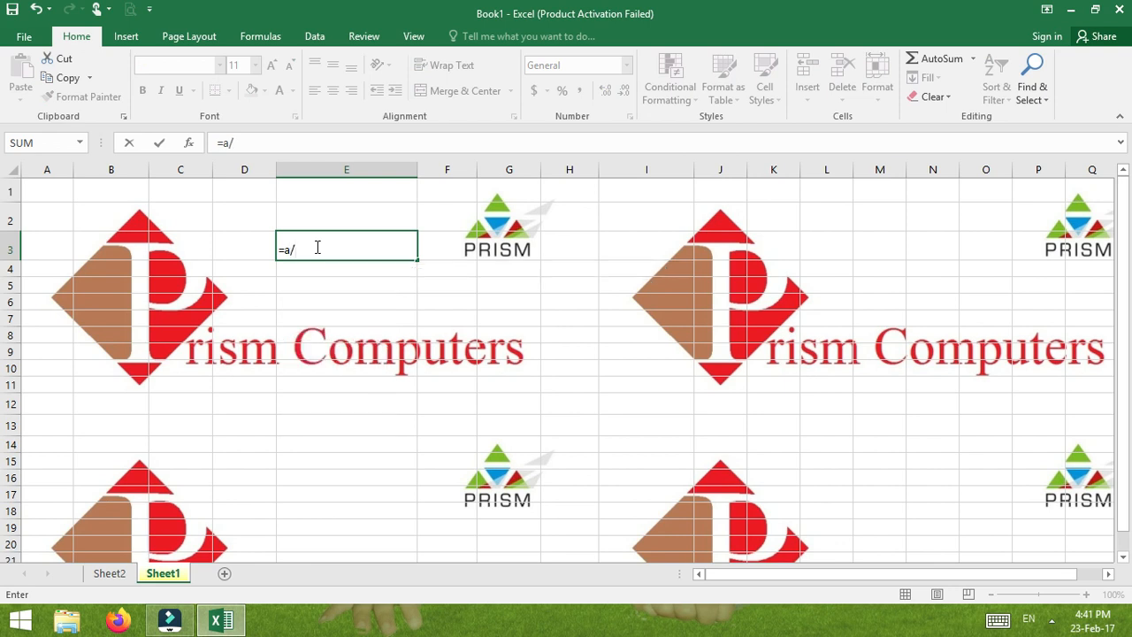
text(0)
key(Return)
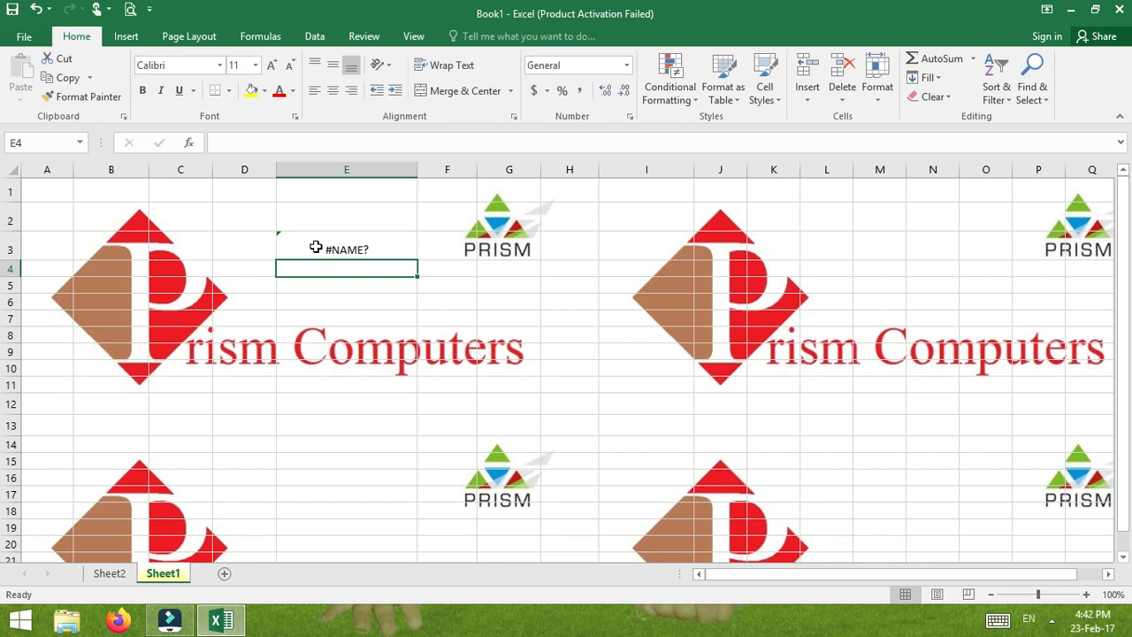
click(386, 250)
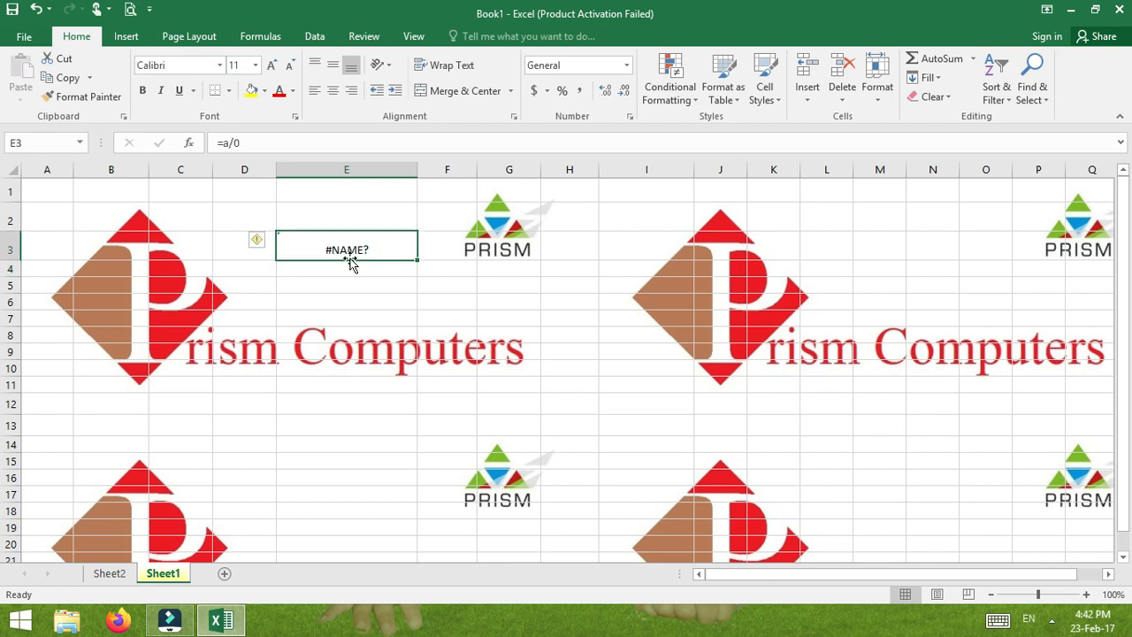
click(351, 256)
click(381, 251)
Step: Enter the formula =5/0 in cell E5 to divide a number by zero
click(354, 281)
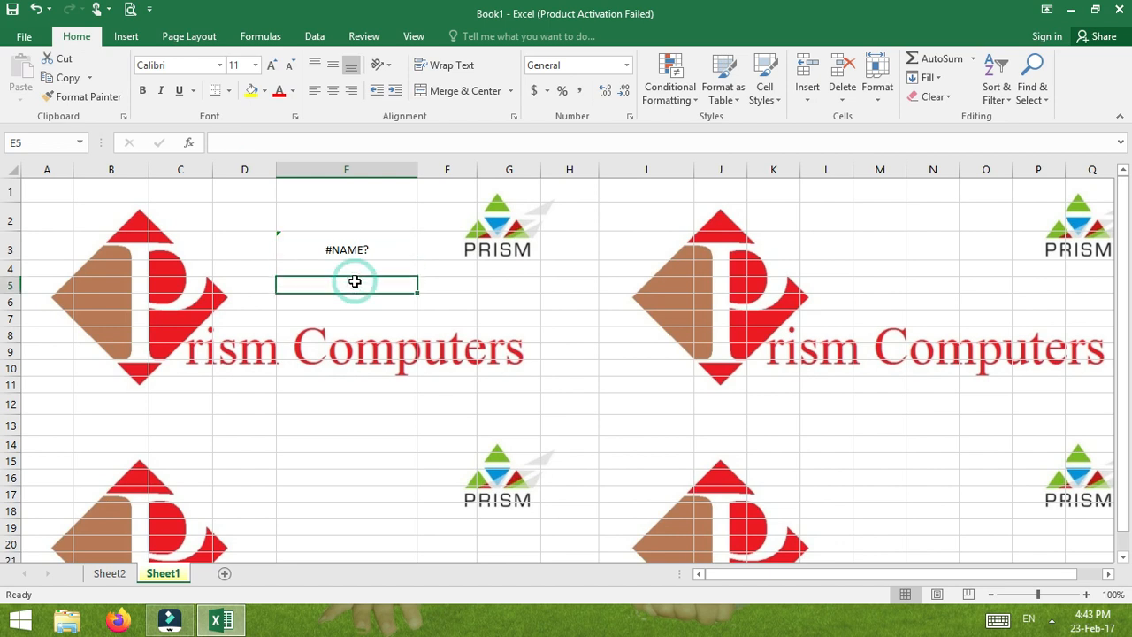
text(=)
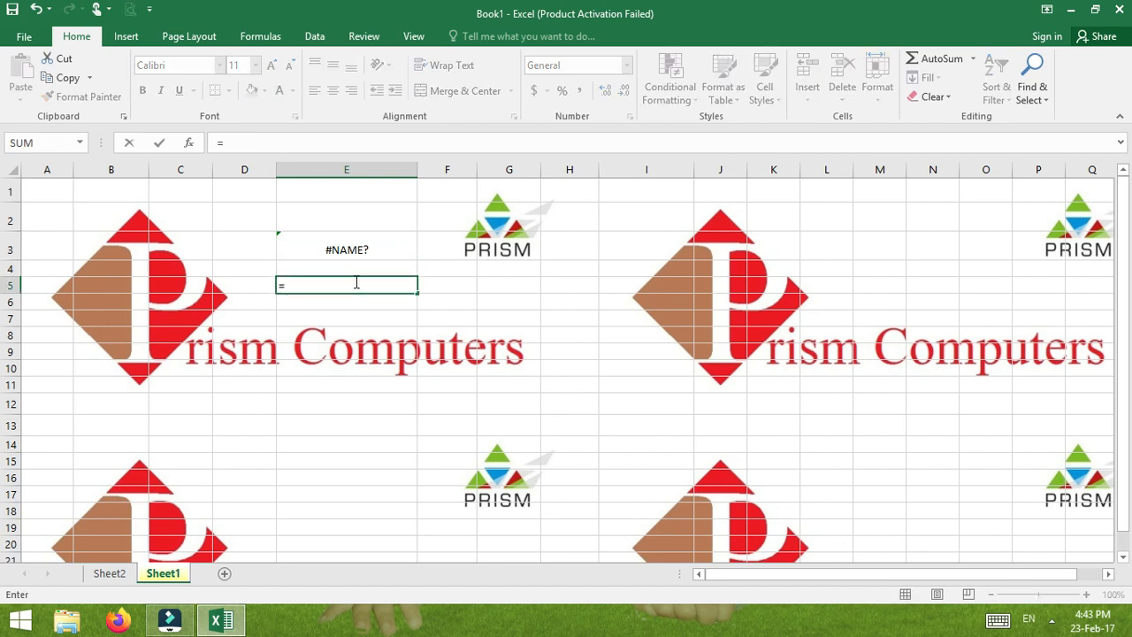
text(5/0)
key(Return)
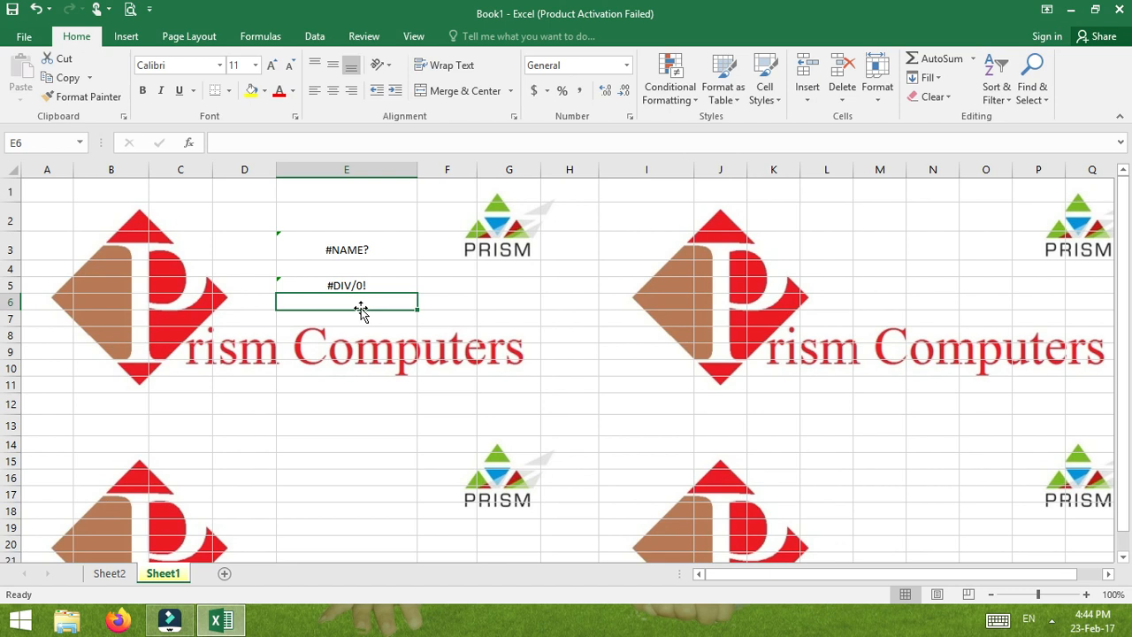
Step: Clear the contents of cells E2:E6, including both division formulas
drag(354, 297, 334, 253)
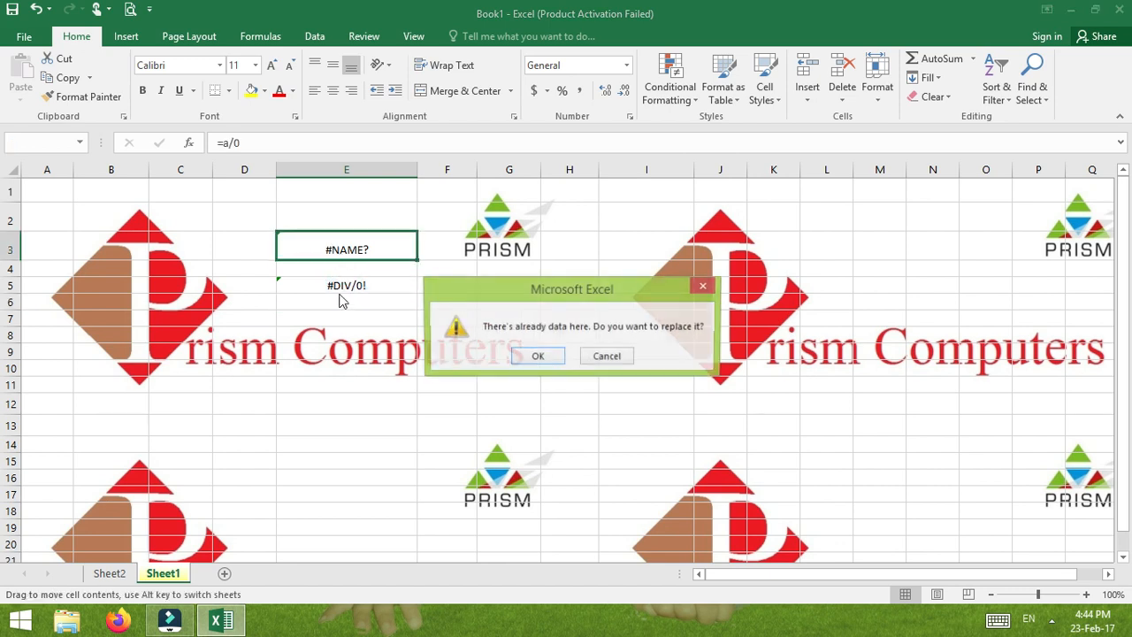
click(597, 362)
drag(343, 300, 336, 231)
key(Delete)
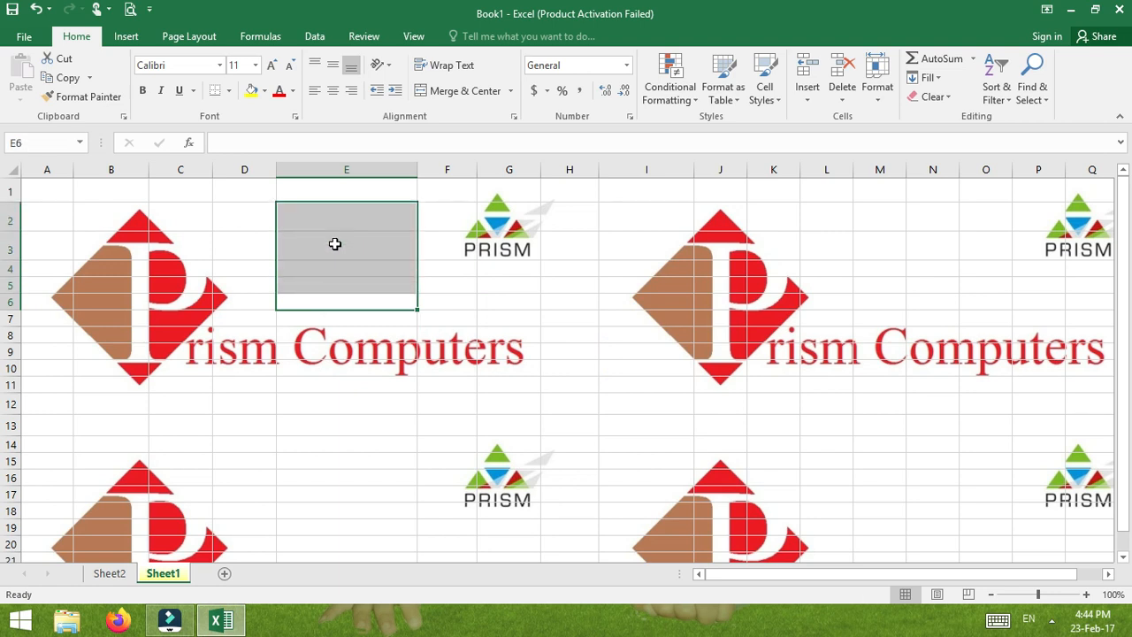
click(335, 245)
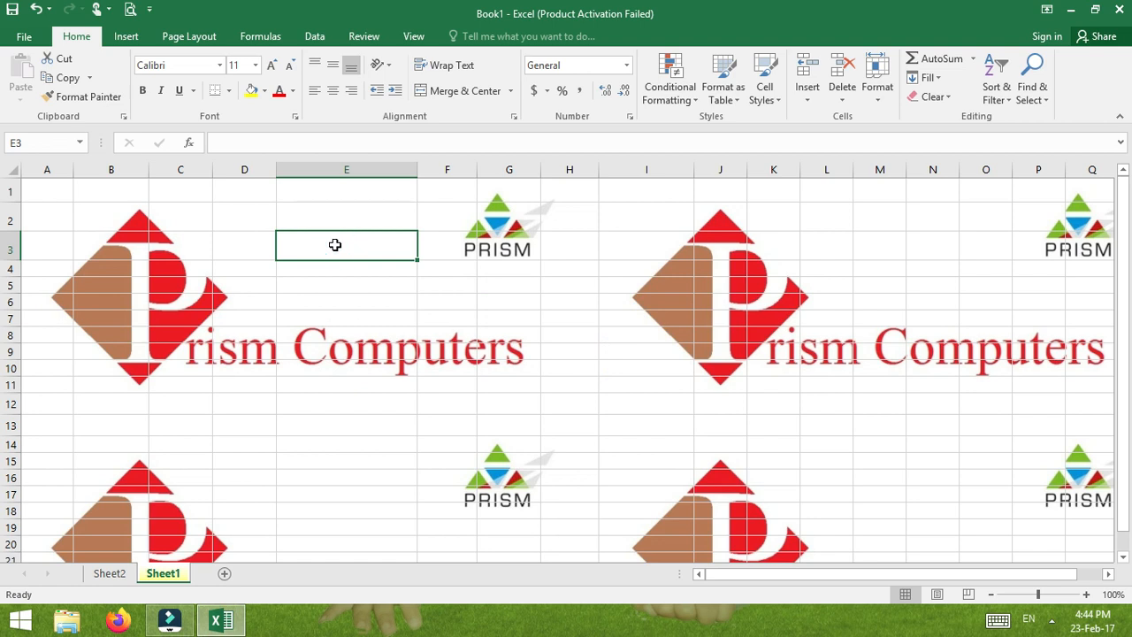
text(=)
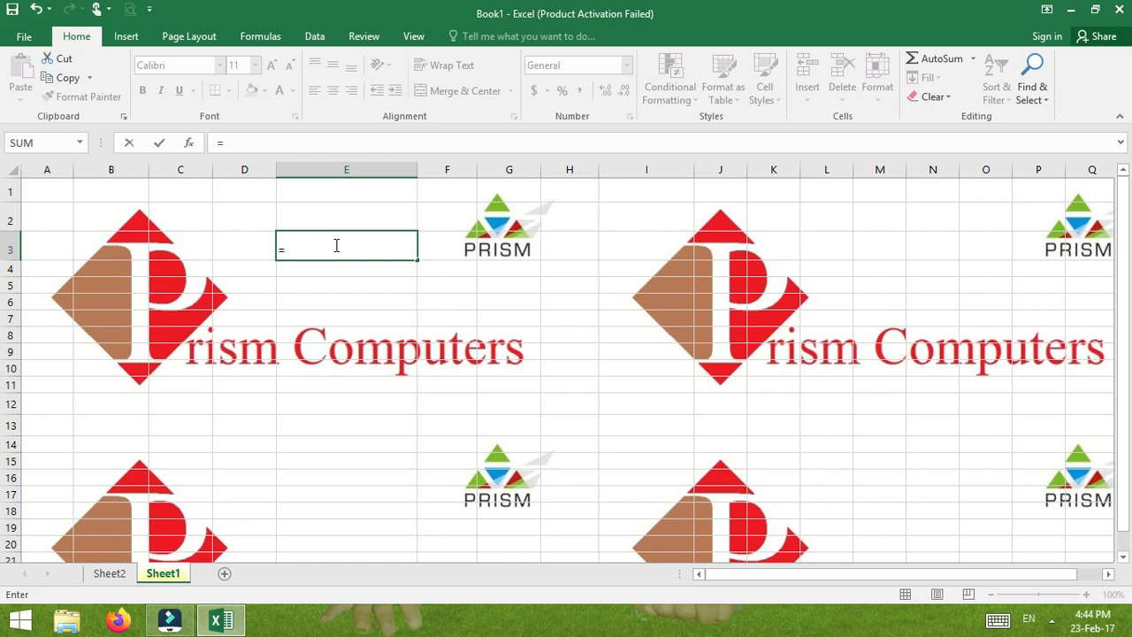
key(BackSpace)
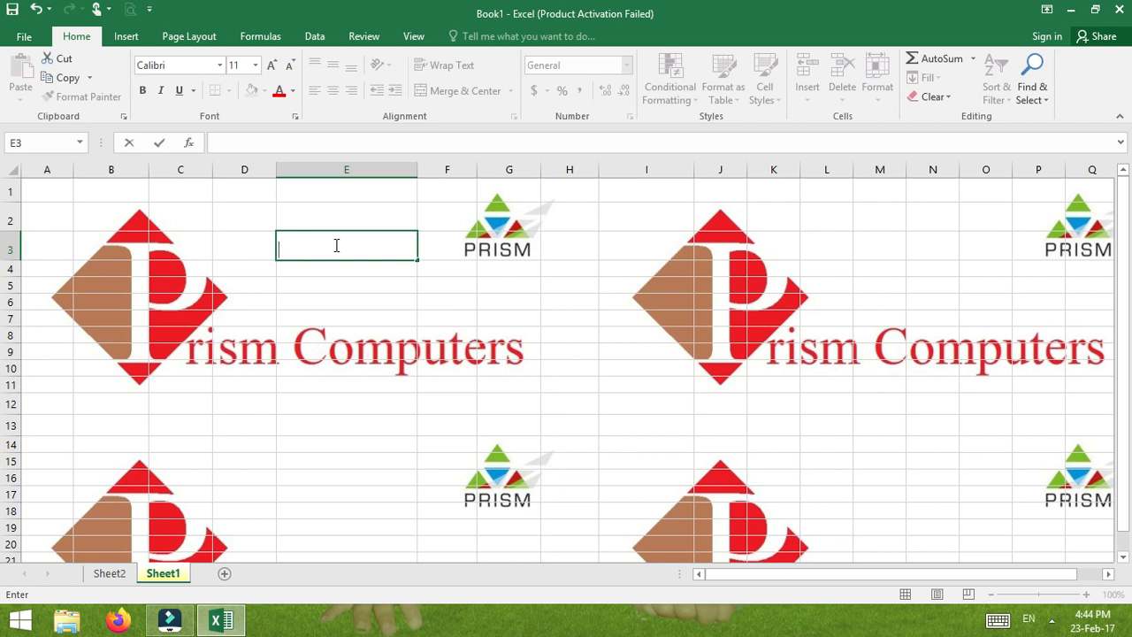
Step: Enter the numbers 8, 4 and 2 in cells A1, B1 and C1
click(50, 187)
text(8)
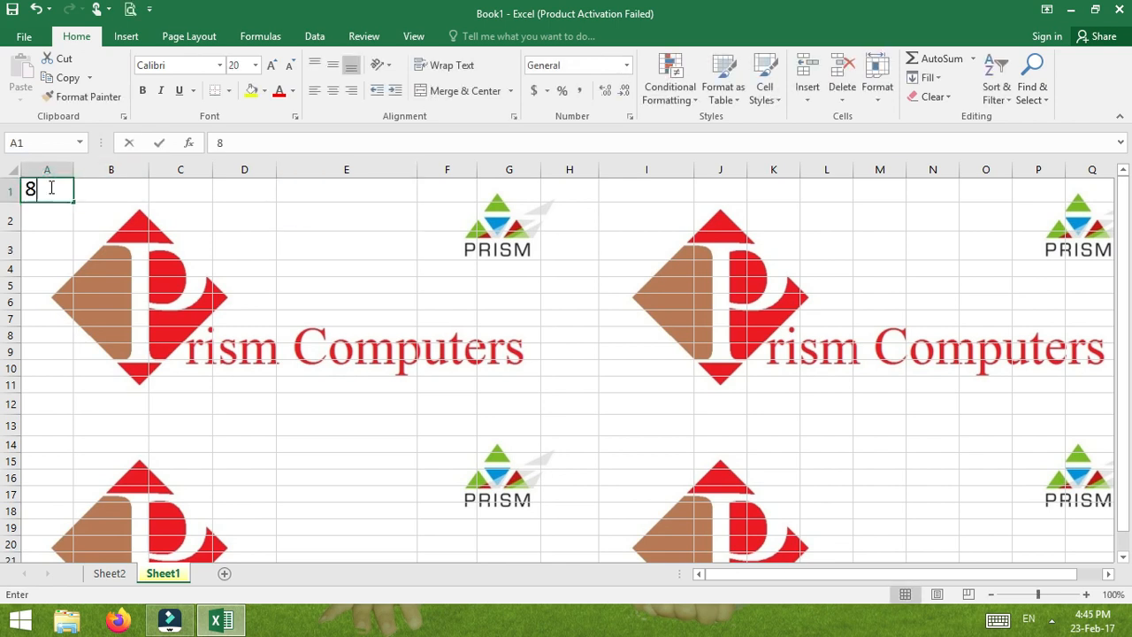
key(Tab)
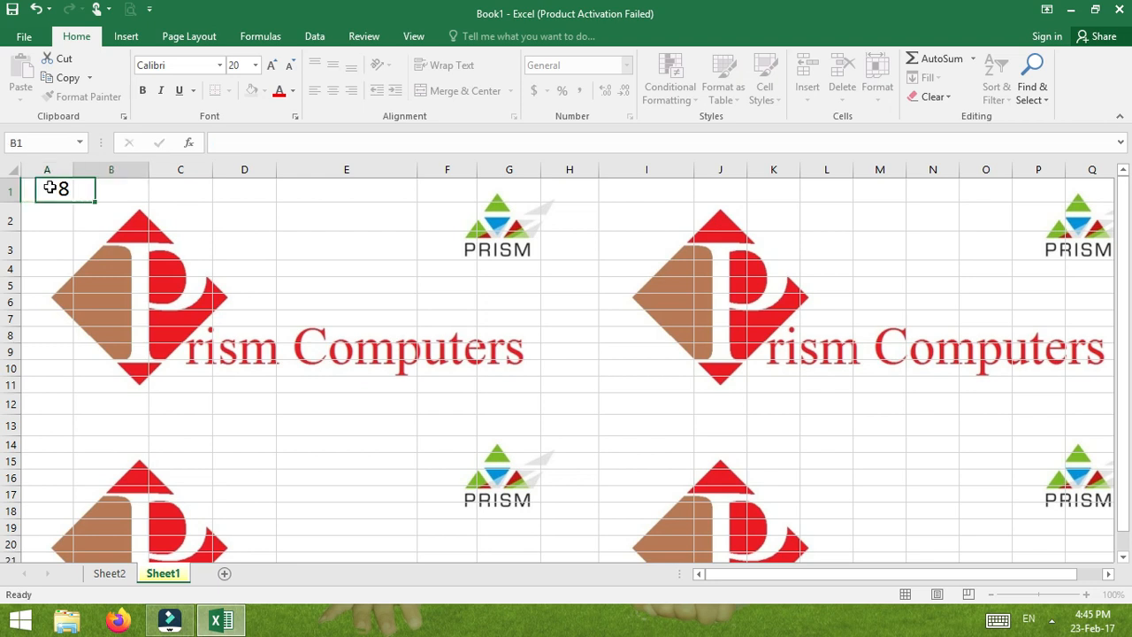
text(4)
key(Tab)
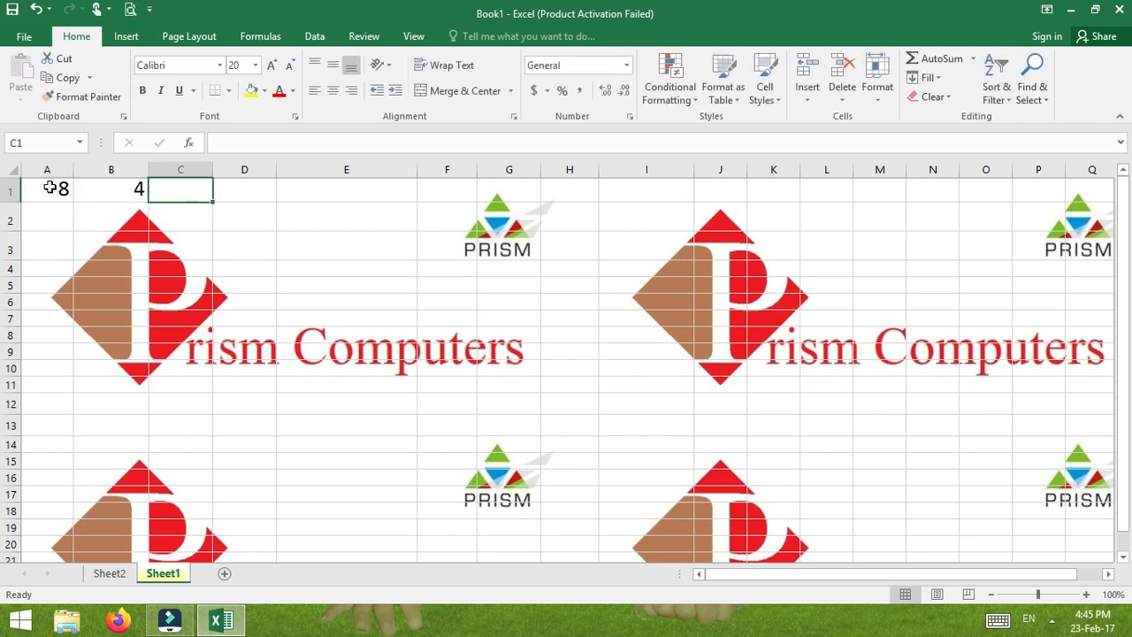
text(2)
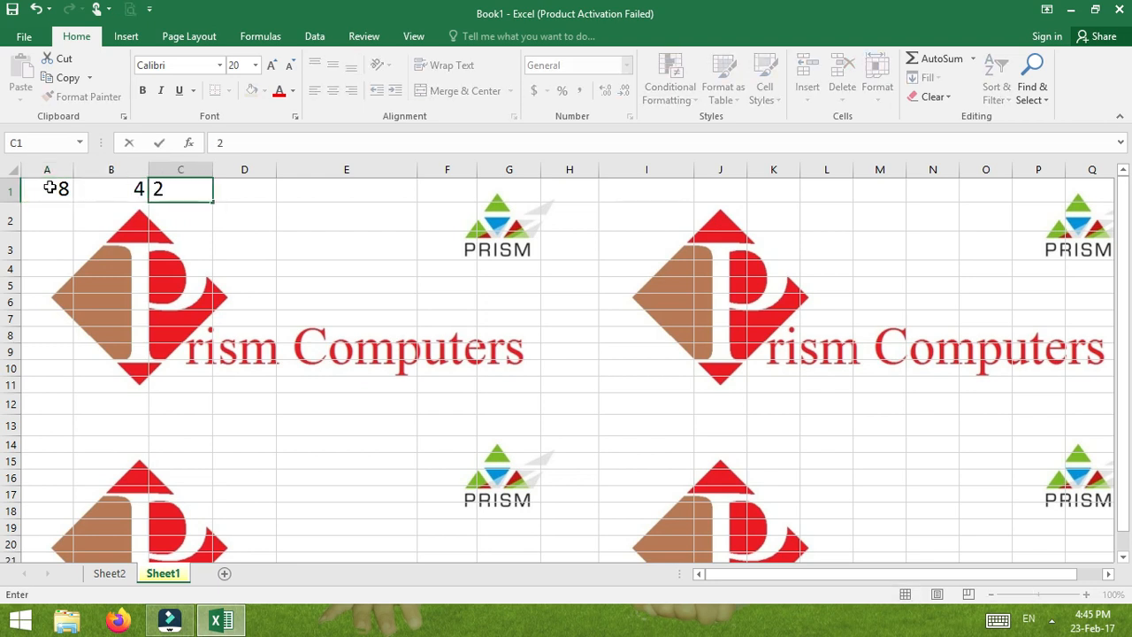
key(Tab)
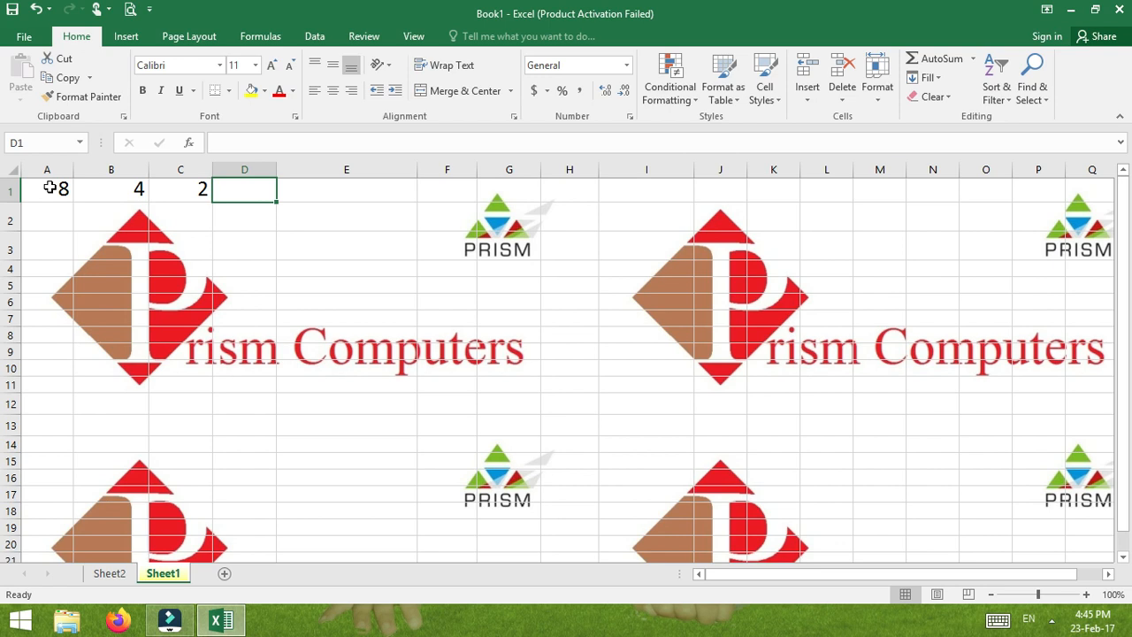
Step: Fill cell D1 with the division formula text =$A$1/$Ba$1/$c$1, leaving it open for editing
text(=)
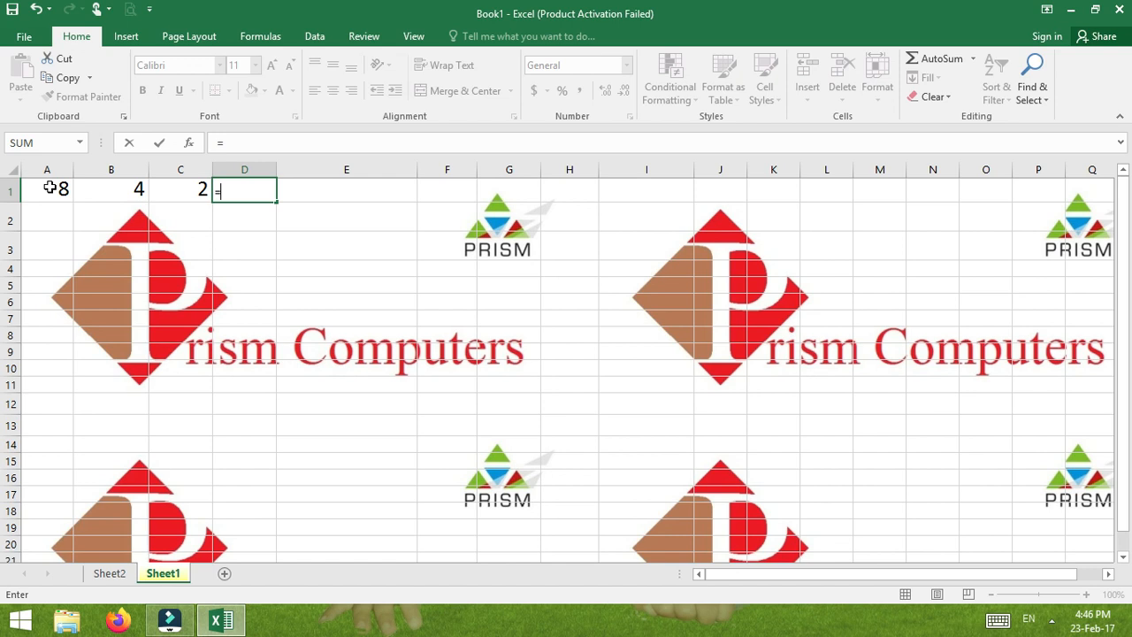
text($A$1/)
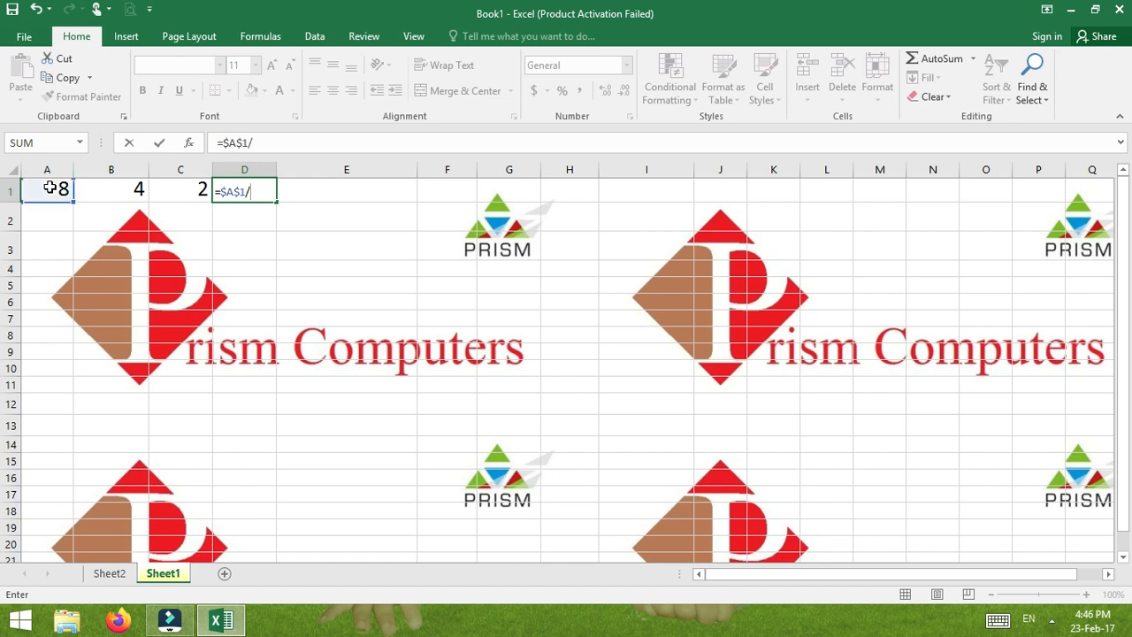
text($Ba$1/)
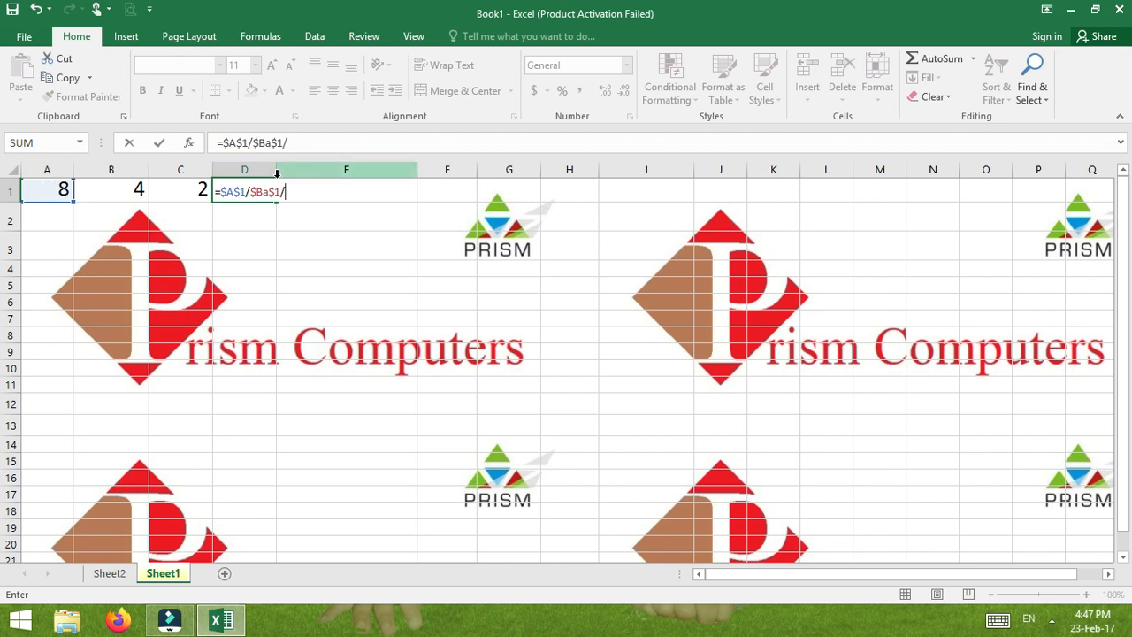
text($c$1)
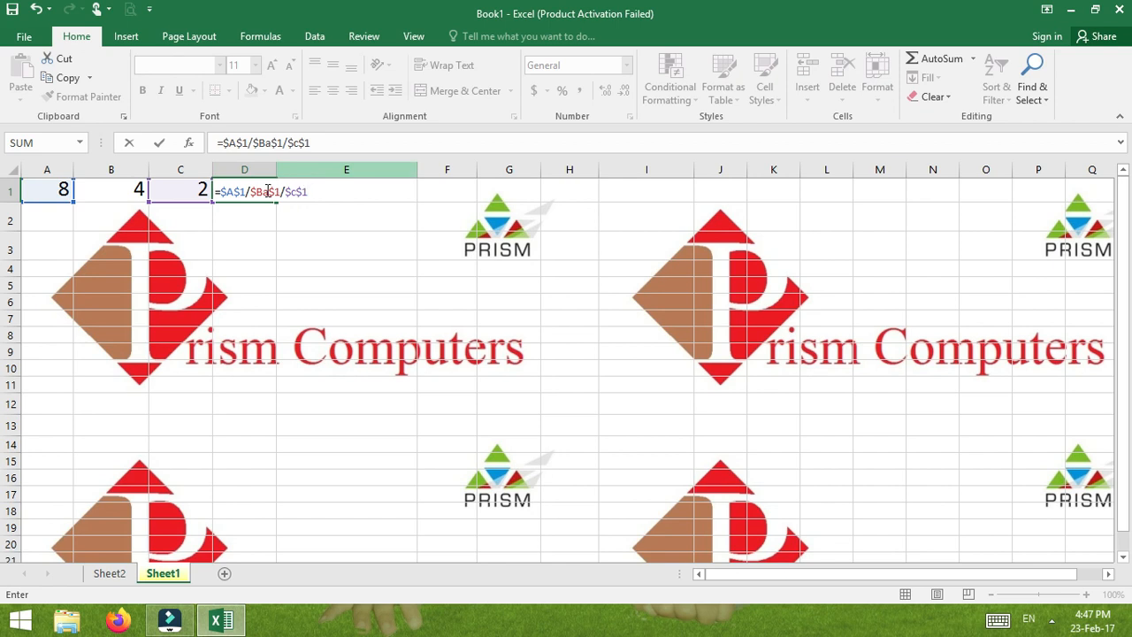
Step: Edit the formula in D1 to =$A$1/$B1$1/$C$1, try to enter it, and dismiss the formula error message
click(265, 191)
key(BackSpace)
text(1)
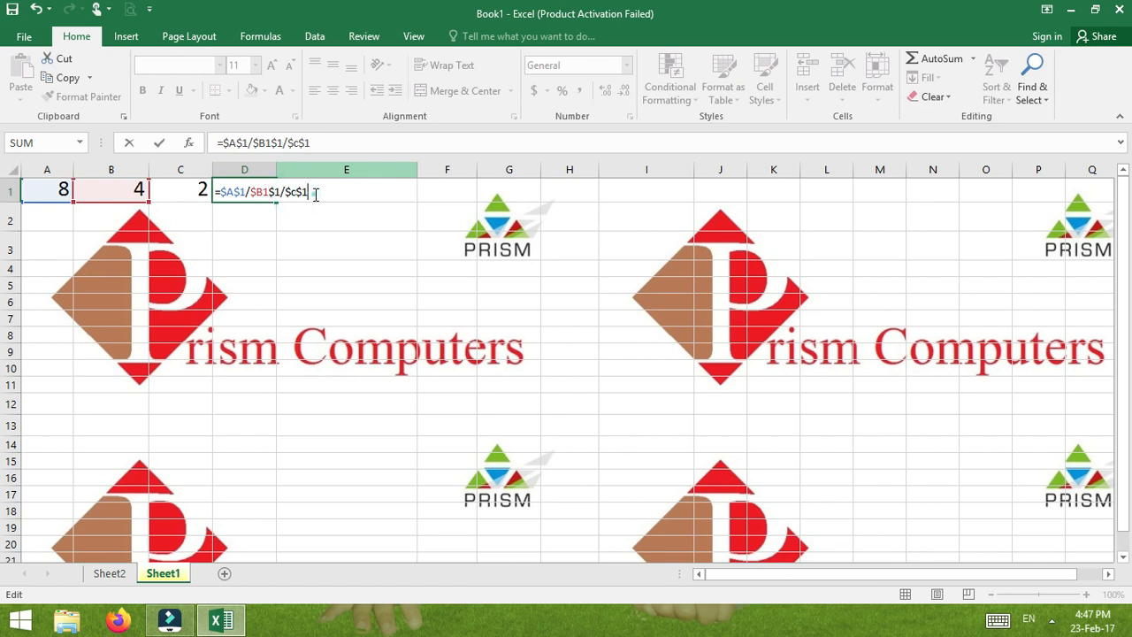
click(283, 192)
click(321, 194)
key(BackSpace)
key(BackSpace)
key(BackSpace)
text(C$1)
key(Return)
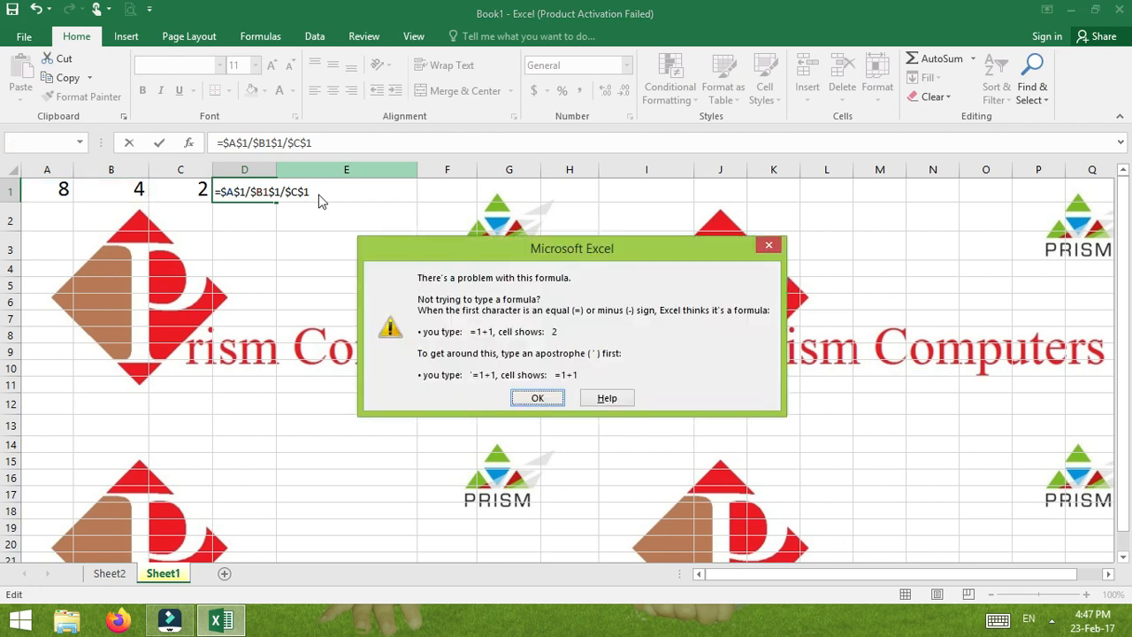
click(541, 397)
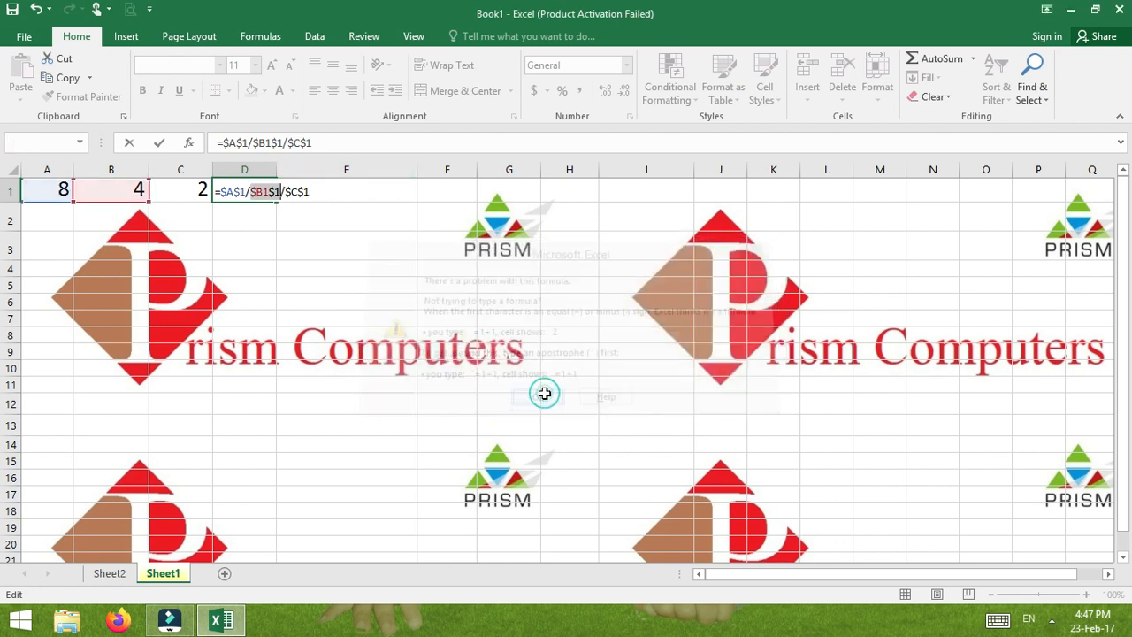
Step: Correct the second reference to $B$1 and enter =$A$1/$B$1/$C$1 in cell D1
click(276, 191)
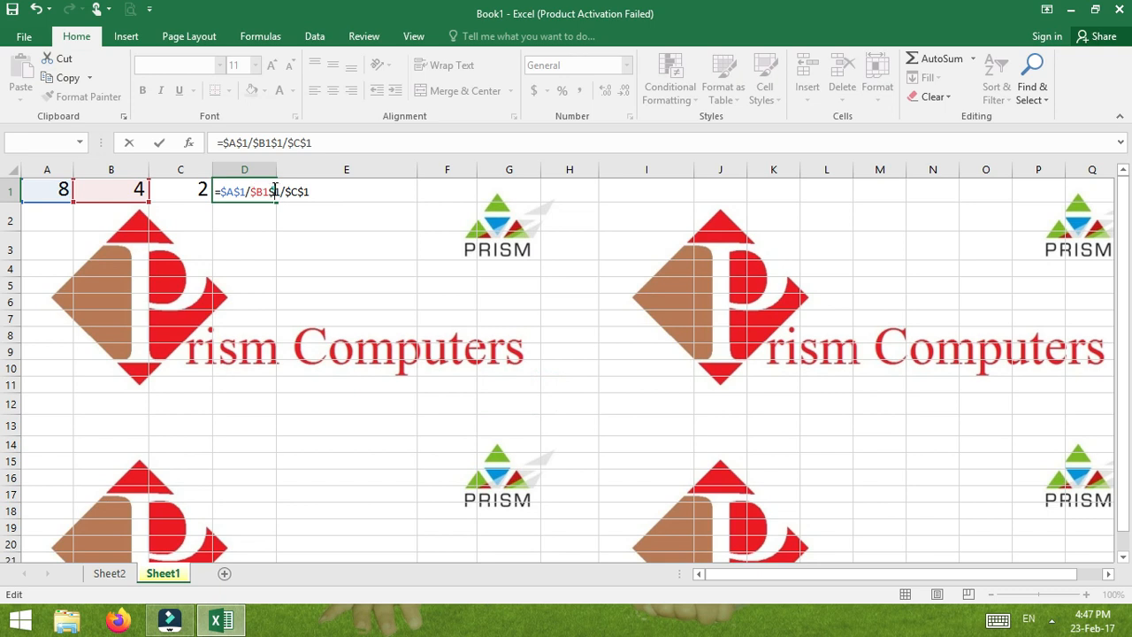
click(281, 194)
key(BackSpace)
key(BackSpace)
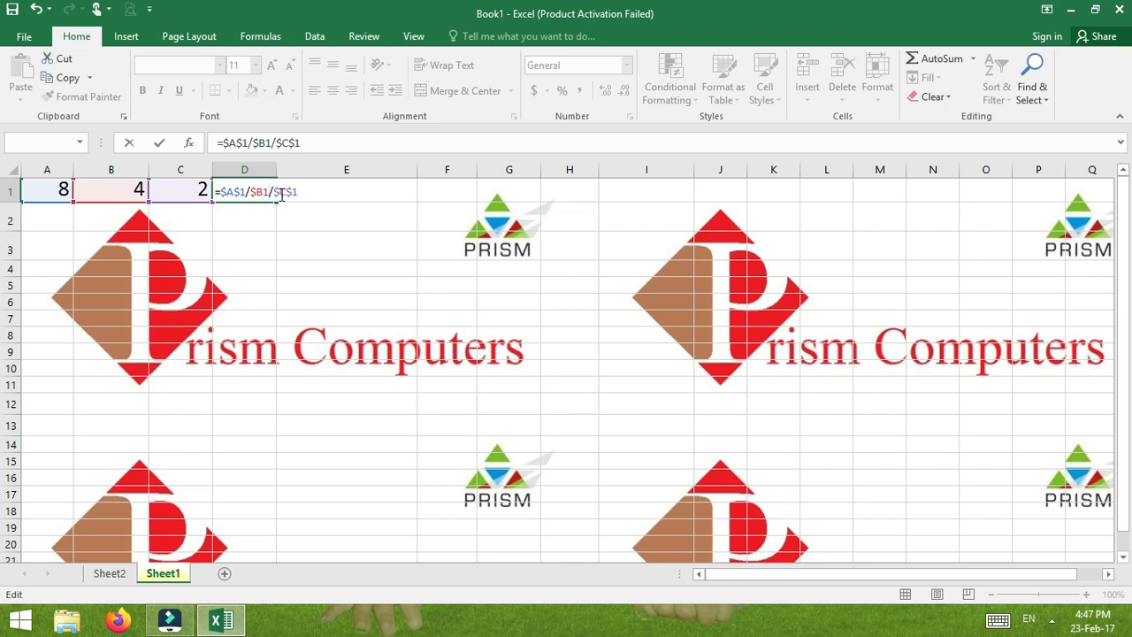
key(BackSpace)
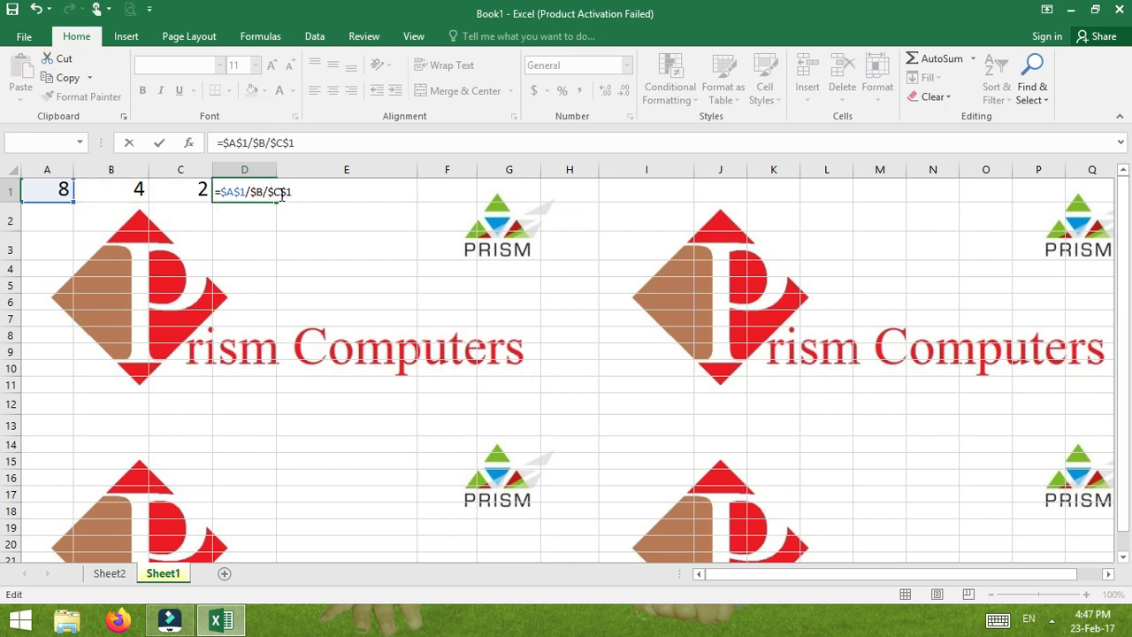
text($1)
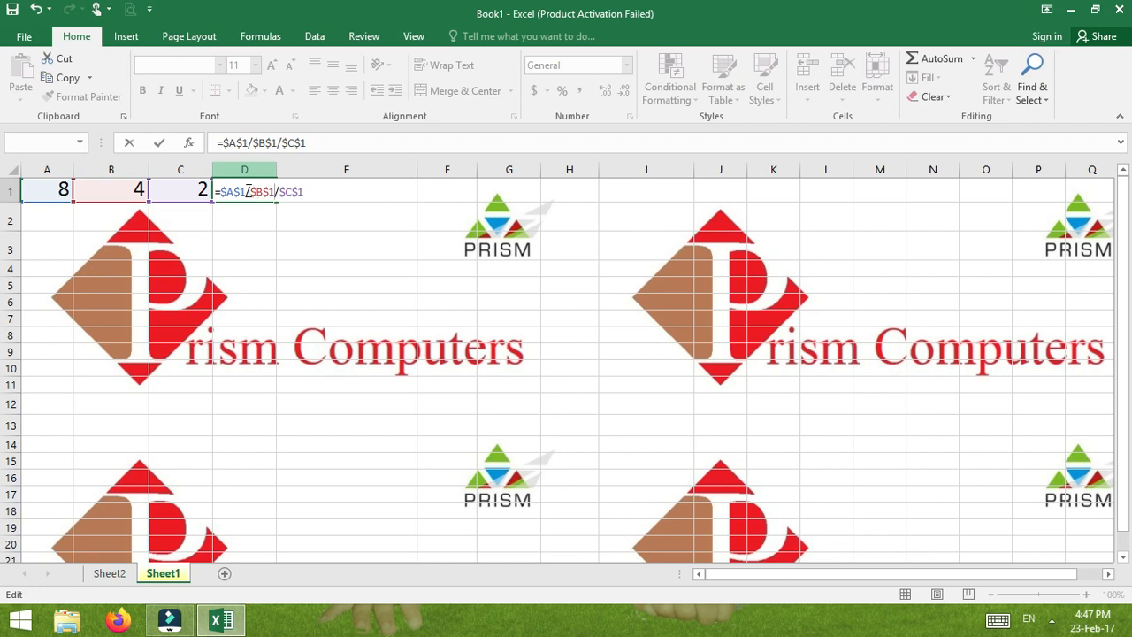
click(274, 192)
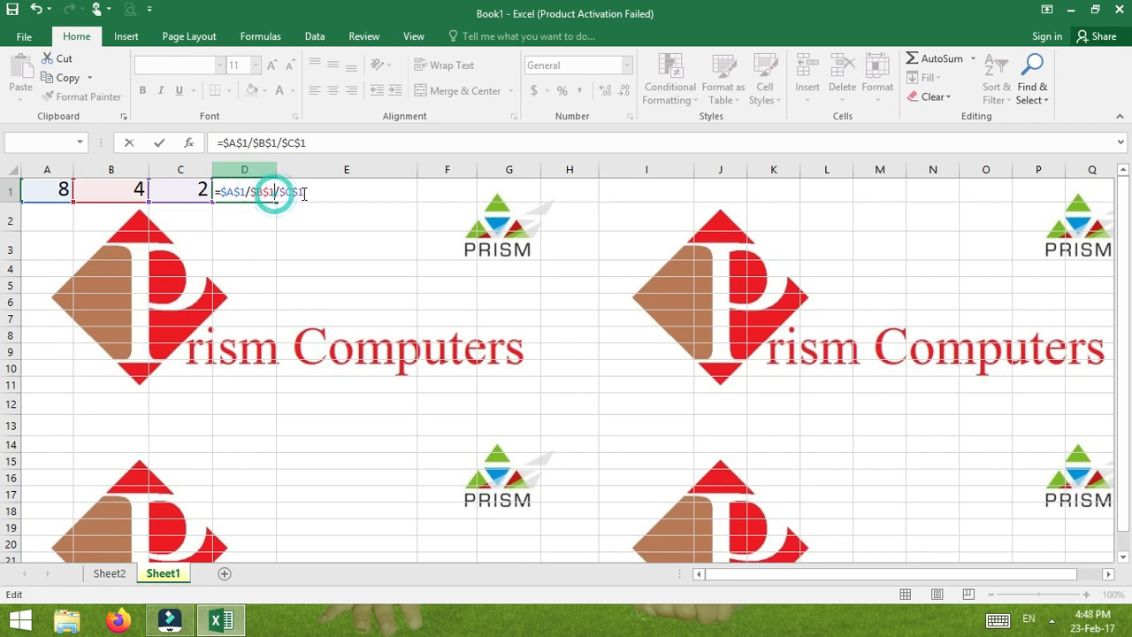
click(304, 193)
click(304, 192)
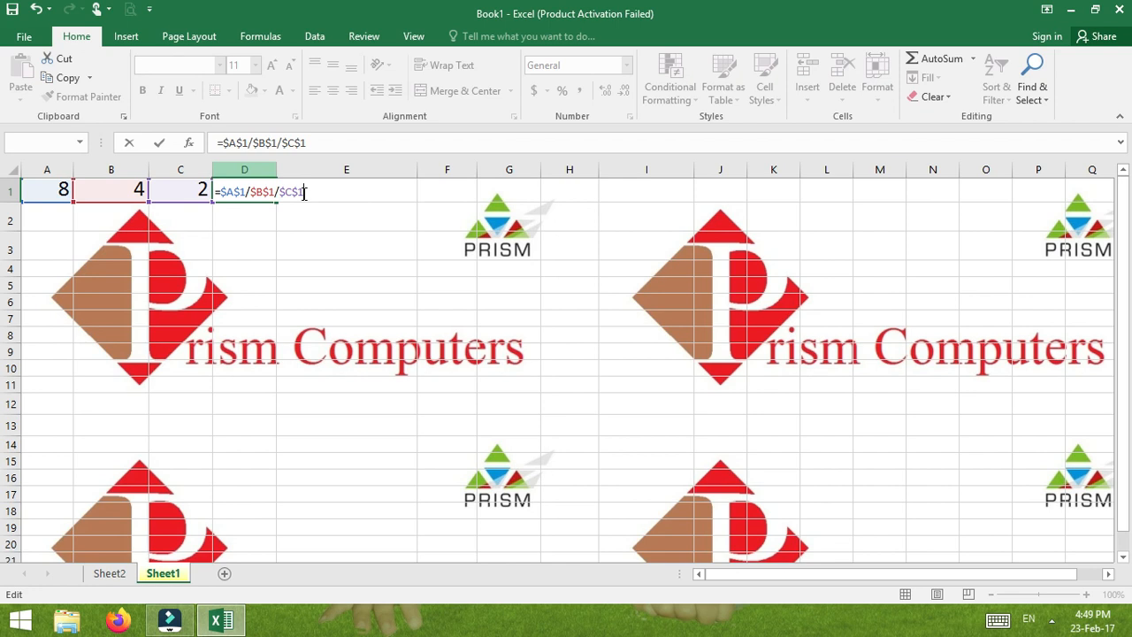
key(Return)
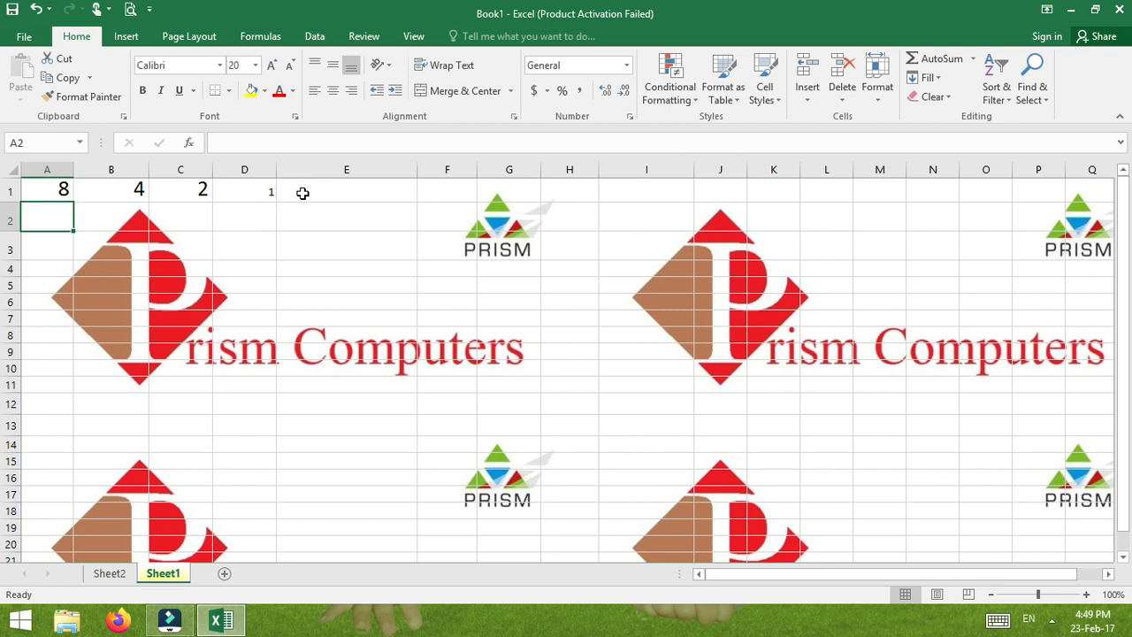
Step: Reselect cell D1 to inspect its division formula
key(Right)
key(Right)
key(Right)
key(Up)
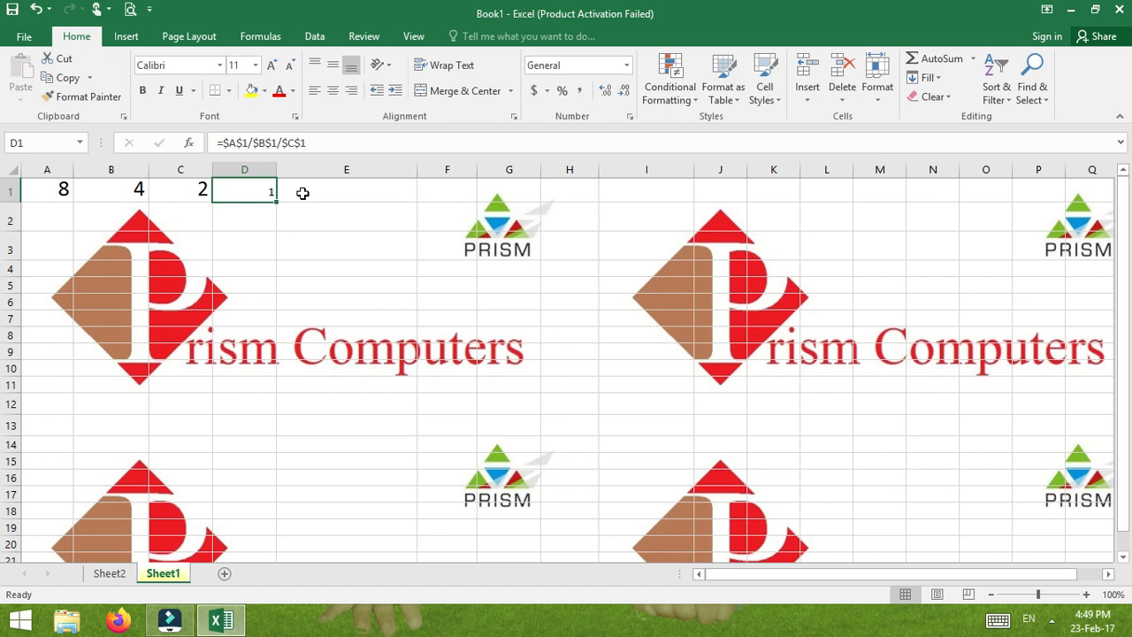
Step: Enter a dollar sign ($) as text in cell E1
click(303, 193)
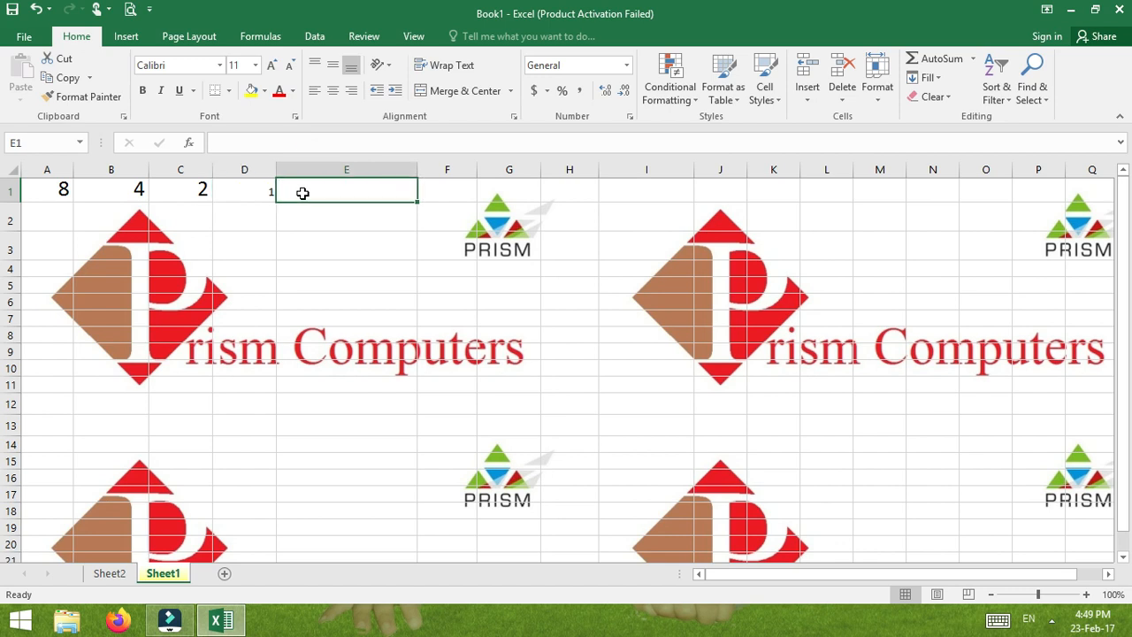
text($)
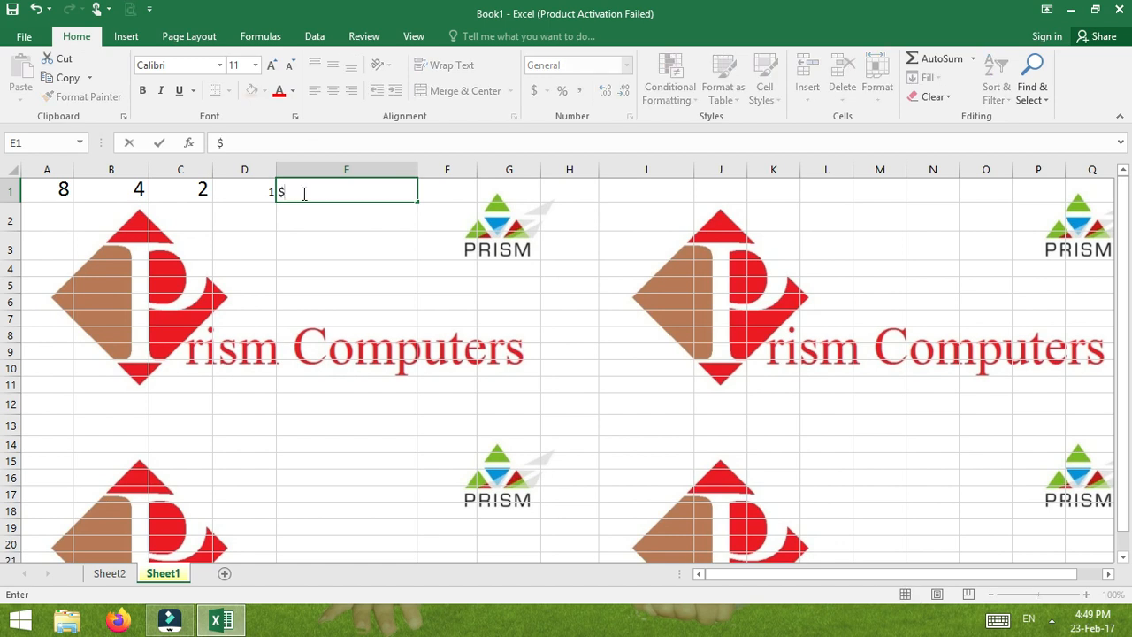
click(300, 214)
Step: Increase the font size of cell E1 to 36 and make row 1 taller to fit it
click(306, 188)
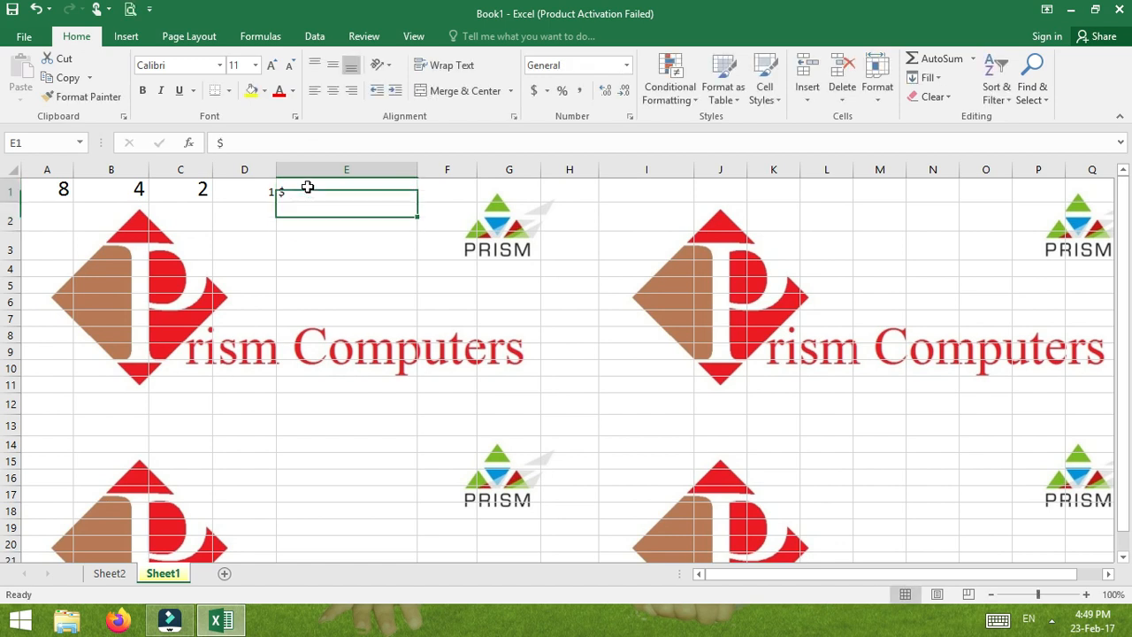
double_click(272, 66)
double_click(272, 66)
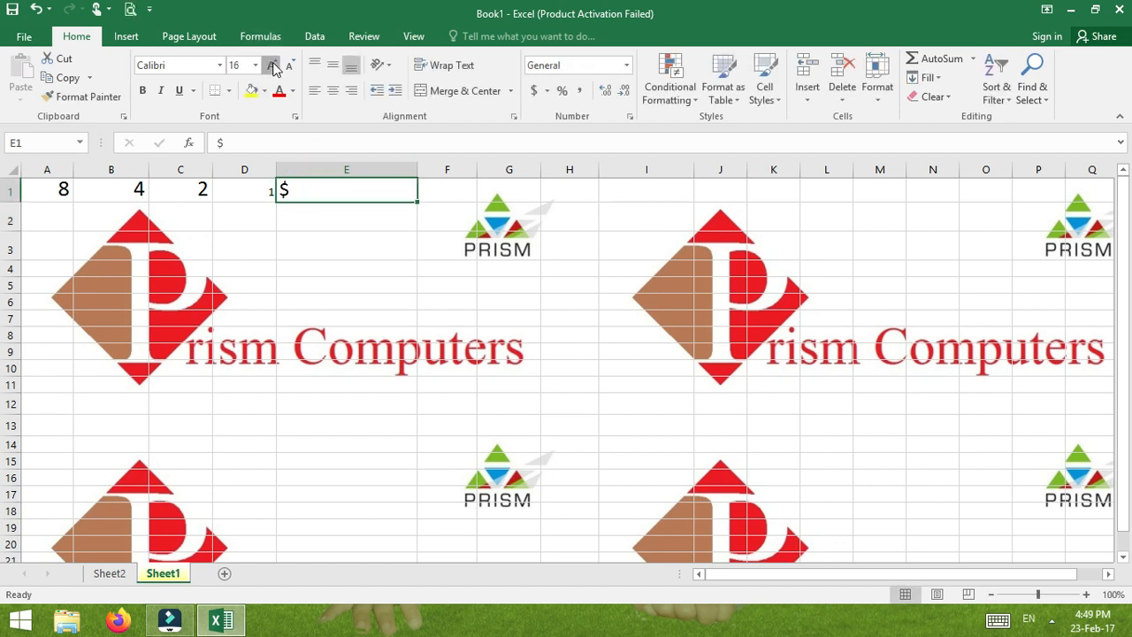
click(271, 66)
click(272, 65)
click(272, 65)
double_click(271, 66)
click(271, 66)
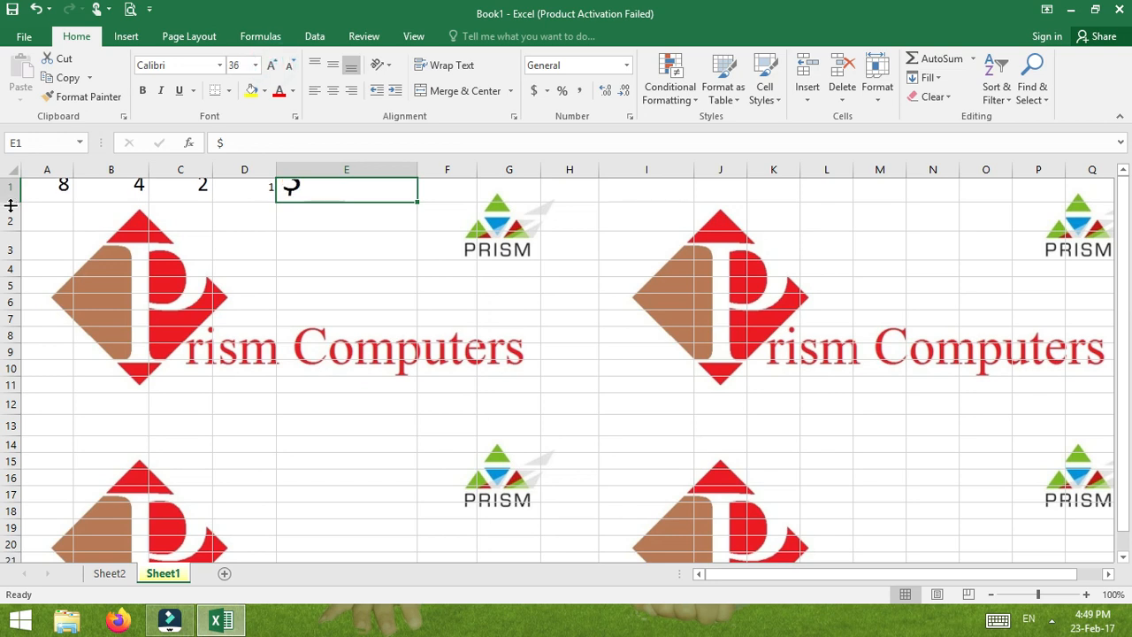
drag(12, 202, 16, 254)
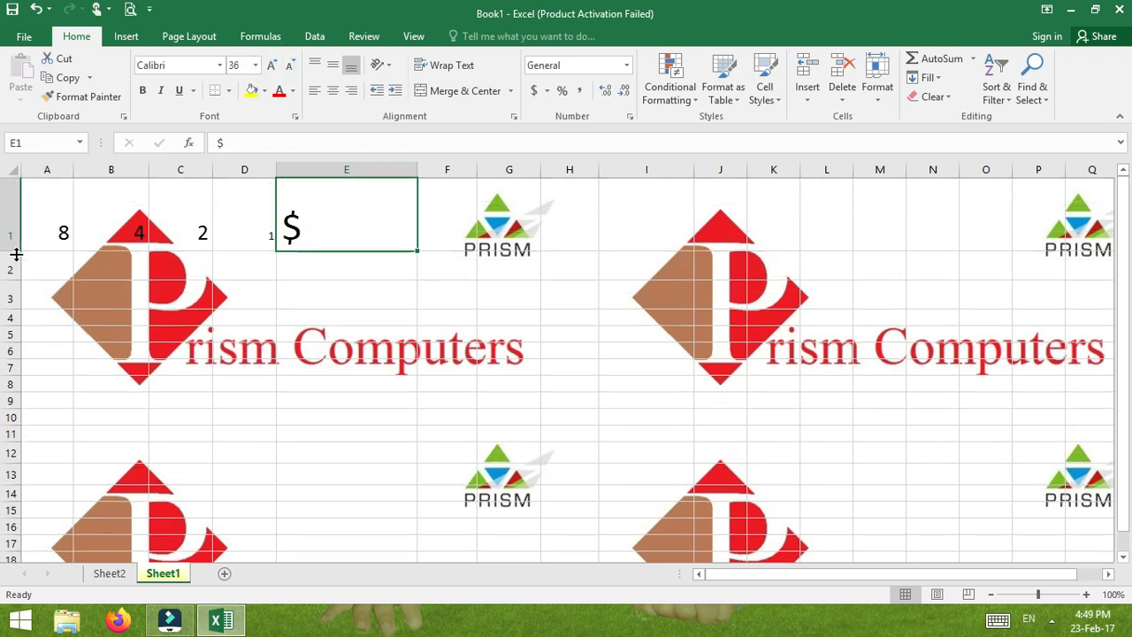
Step: Clear the dollar sign from E1 and delete the contents of the whole range A1:E1
click(353, 232)
key(Delete)
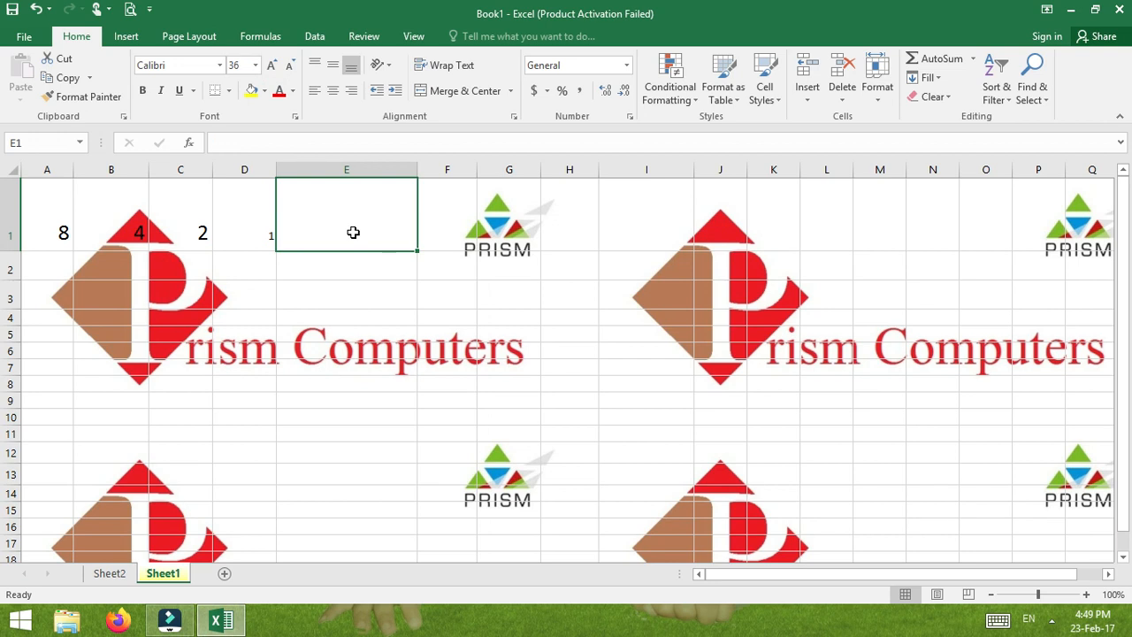
key(Left)
key(Left)
key(Left)
key(Left)
key(shift+Right)
key(shift+Right)
key(shift+Right)
key(shift+Right)
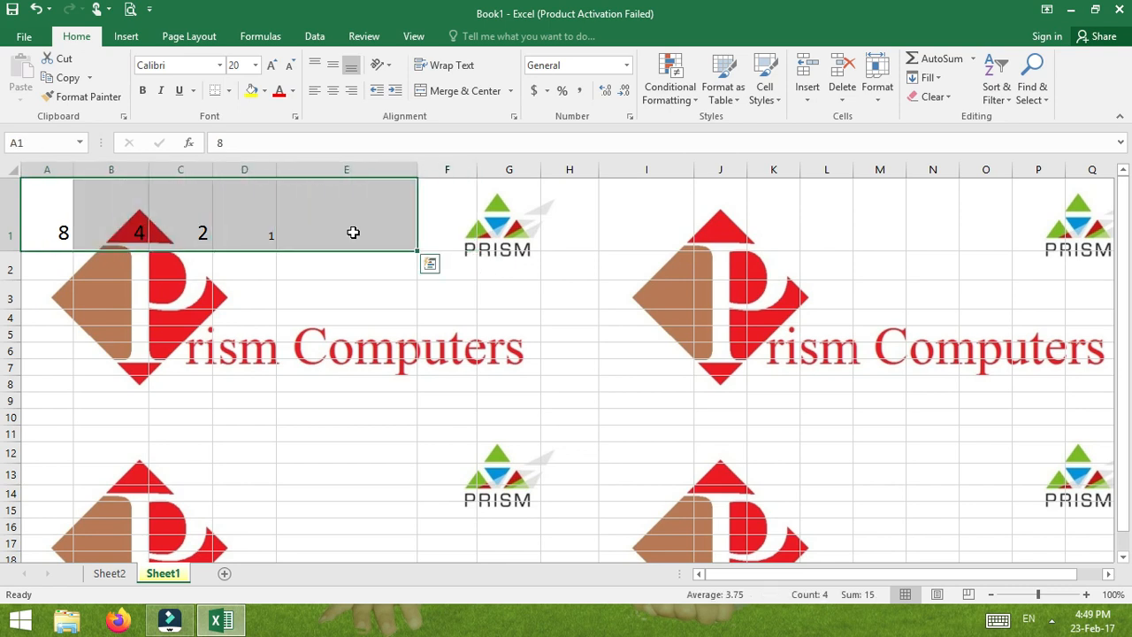
key(Delete)
Step: Increase the font size of the emptied range A1:E1 to 28
click(271, 66)
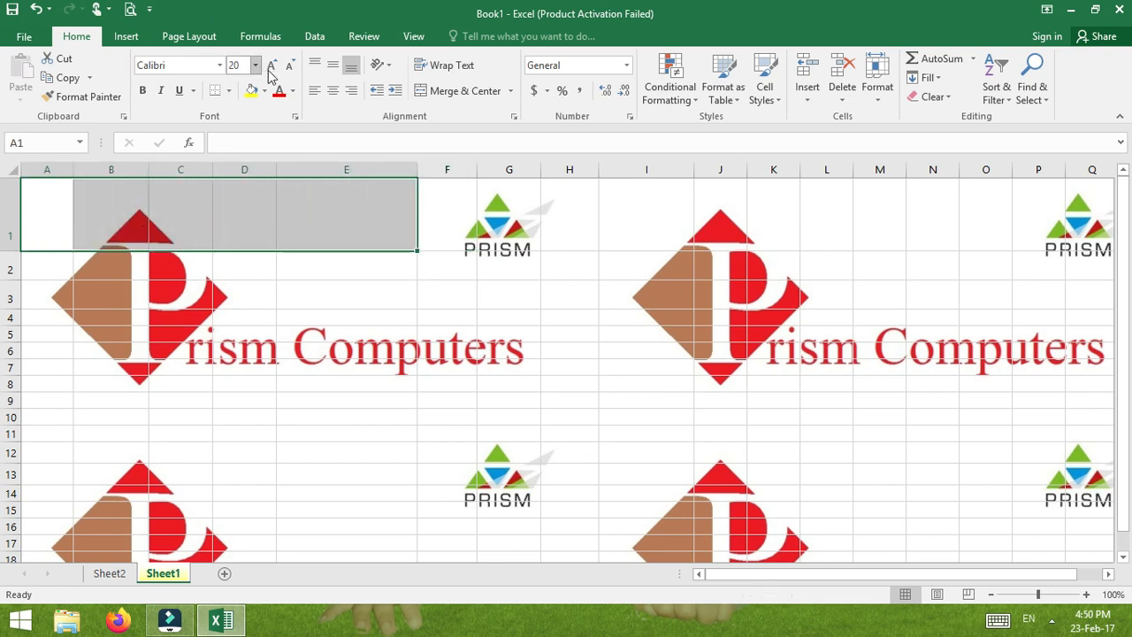
click(271, 65)
click(271, 66)
click(271, 65)
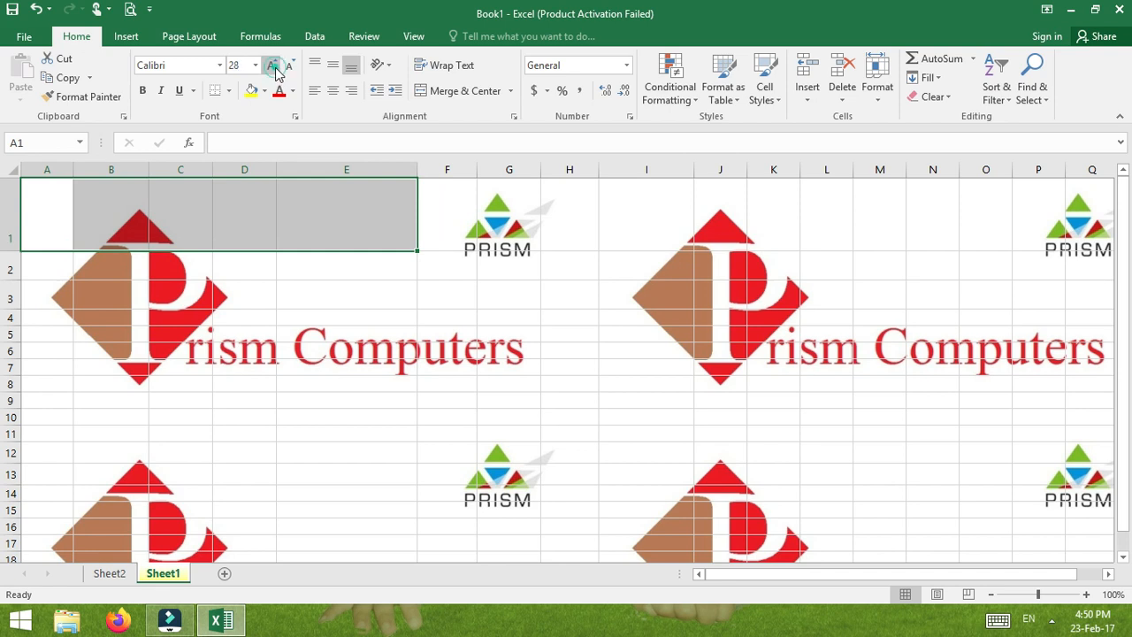
Step: Enter the numbers 3 and 4 in cells A1 and B1
click(69, 221)
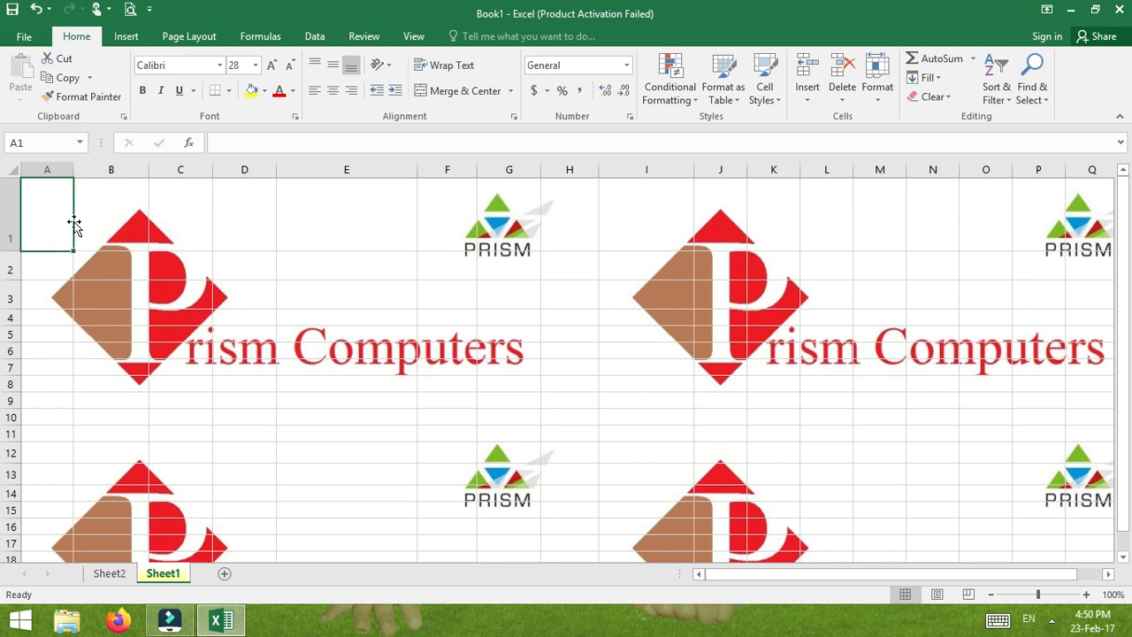
text(3)
key(Tab)
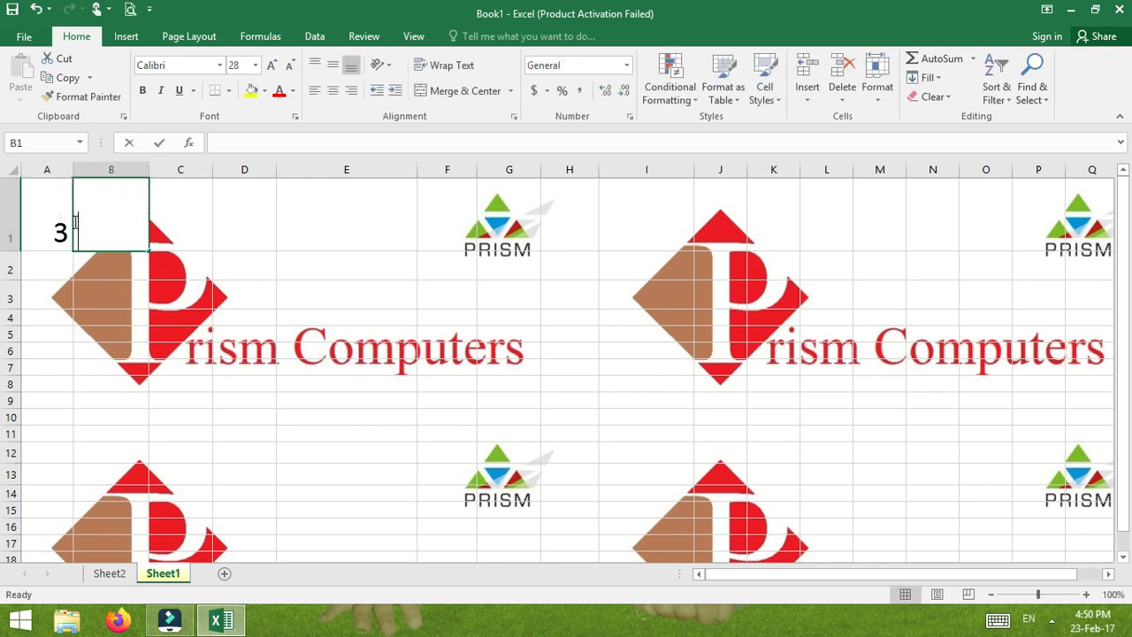
text(4)
key(Tab)
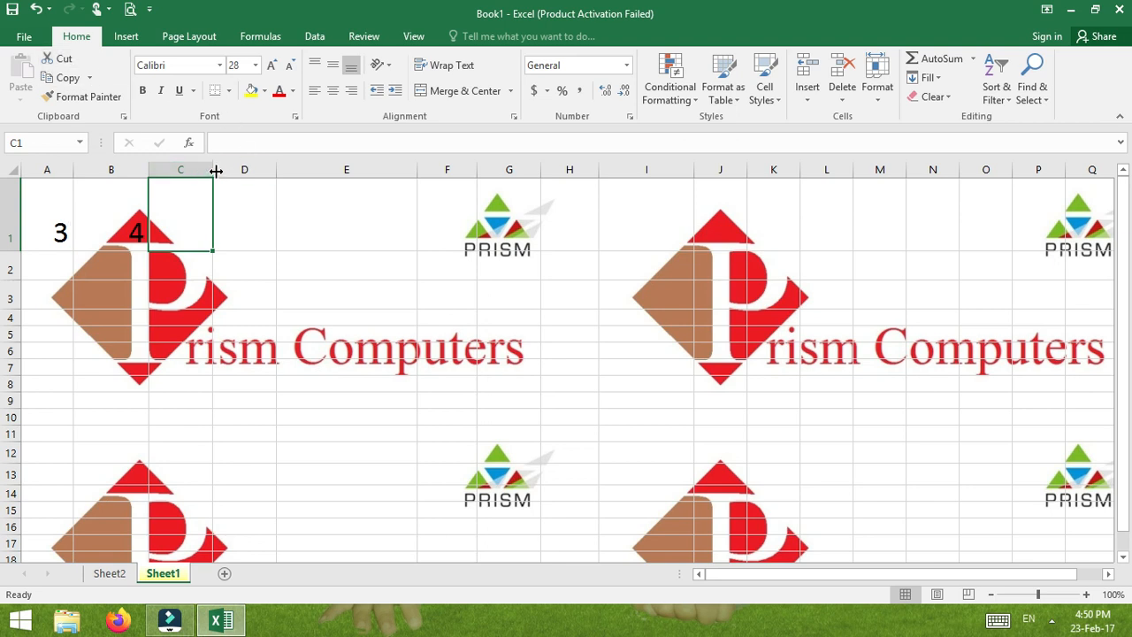
Step: Widen column C and enter the exponent formula =A1^B1 in cell C1
drag(212, 169, 345, 196)
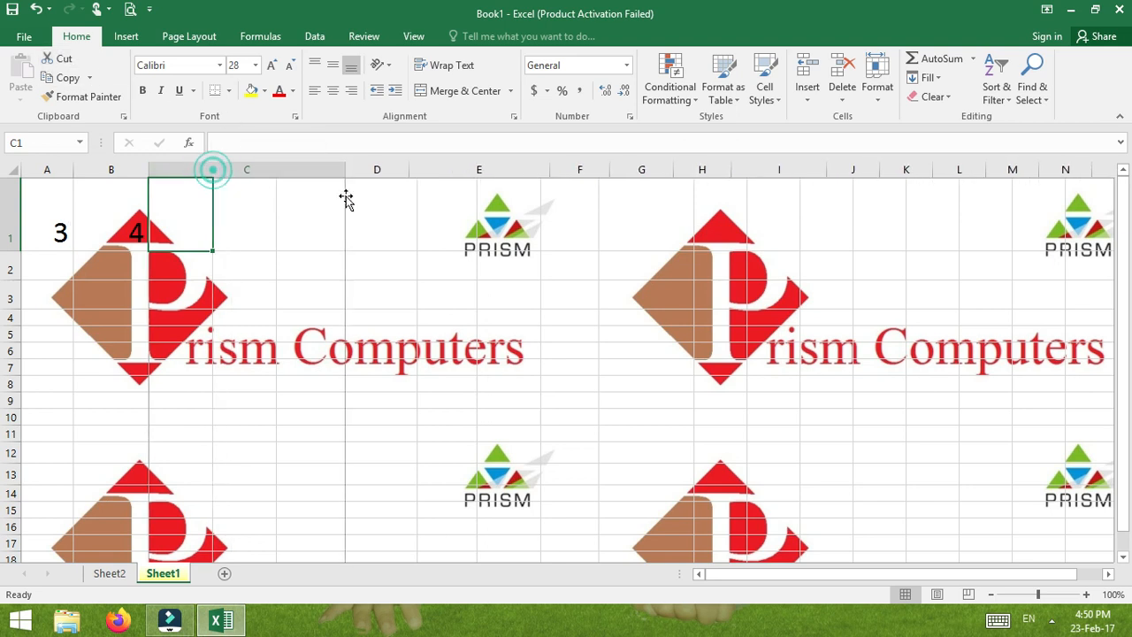
click(164, 193)
text(=)
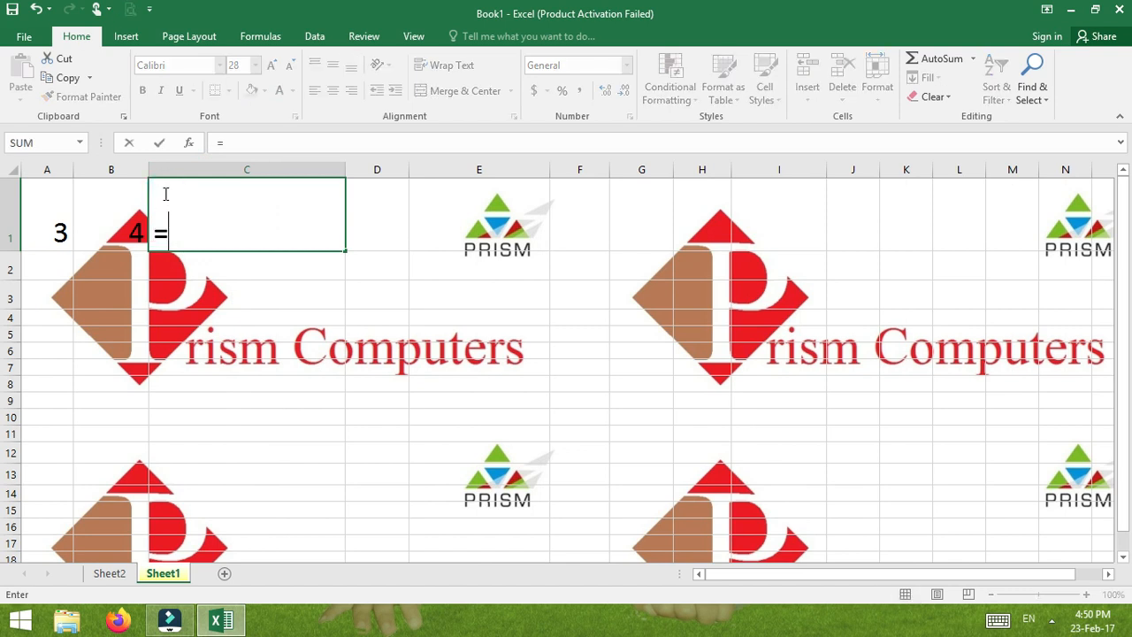
text(A1)
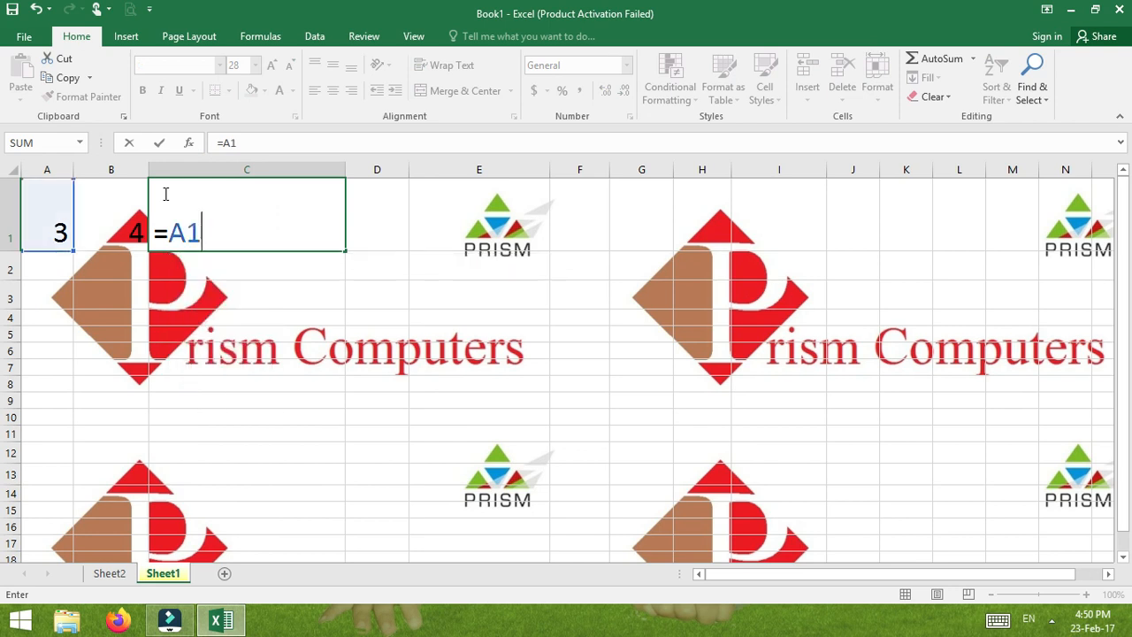
text(^B)
text(1)
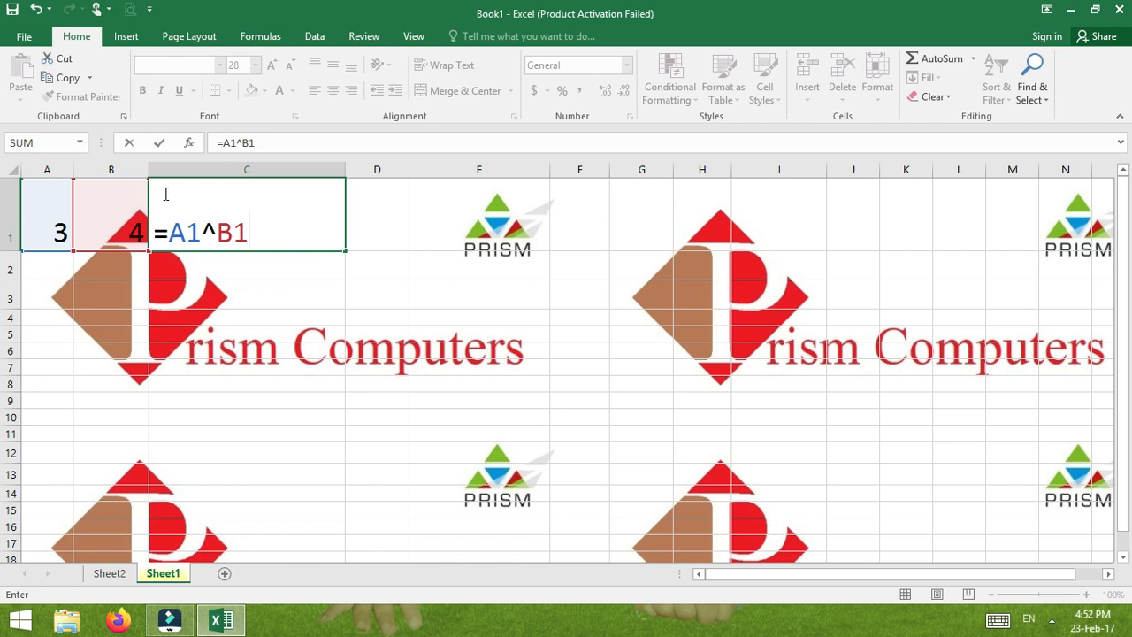
key(Return)
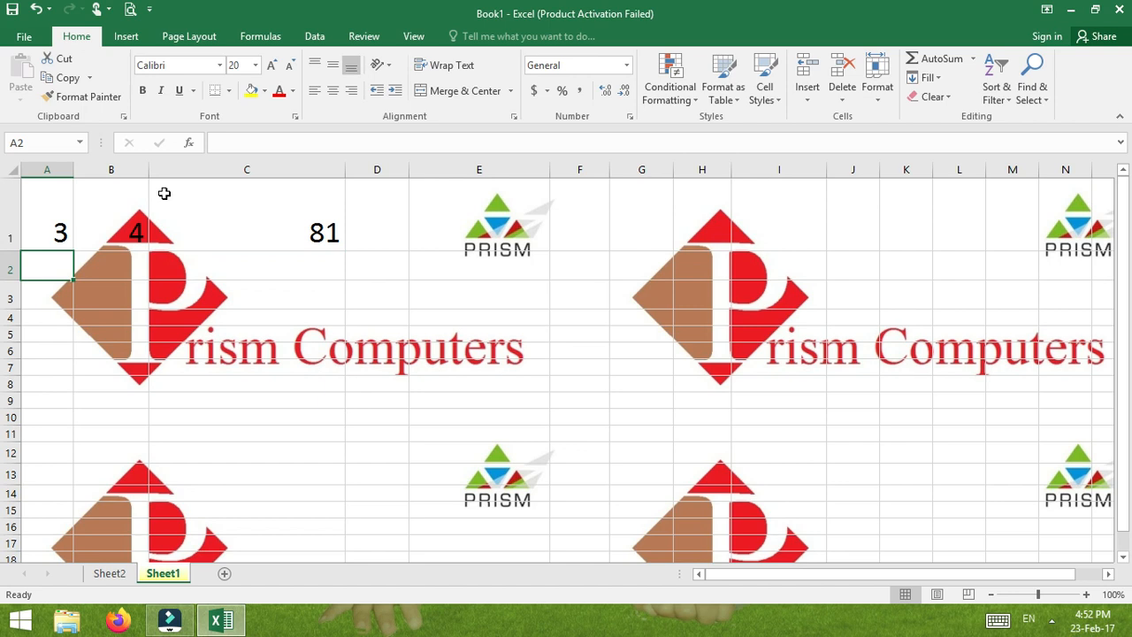
Step: Widen column D and reselect cell C1 to inspect its exponent formula
click(262, 266)
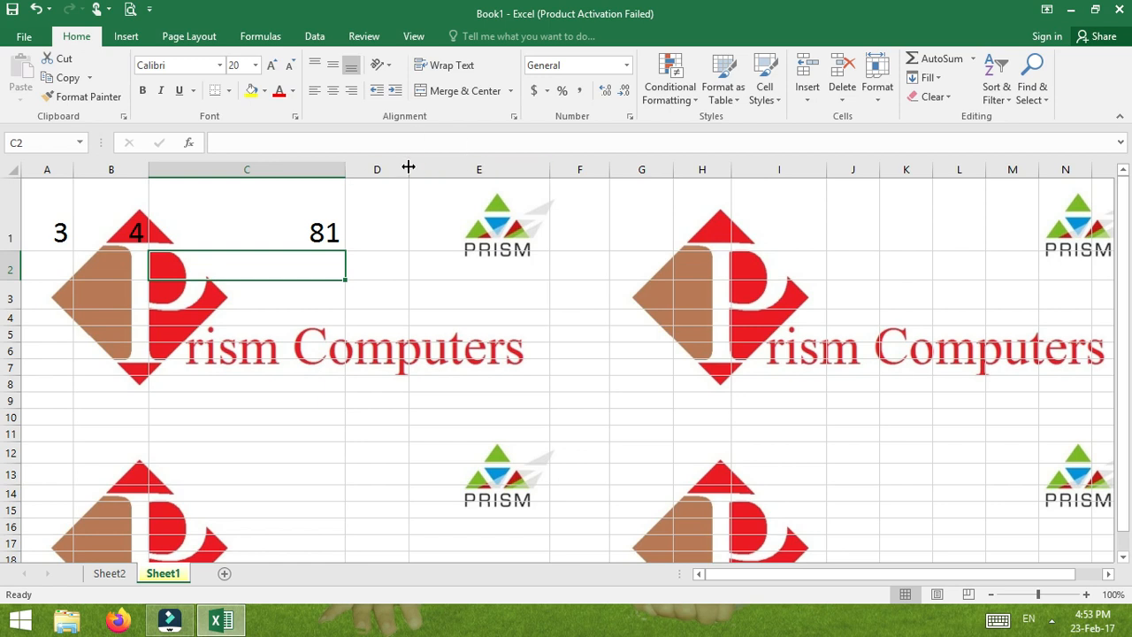
drag(409, 168, 566, 216)
click(263, 220)
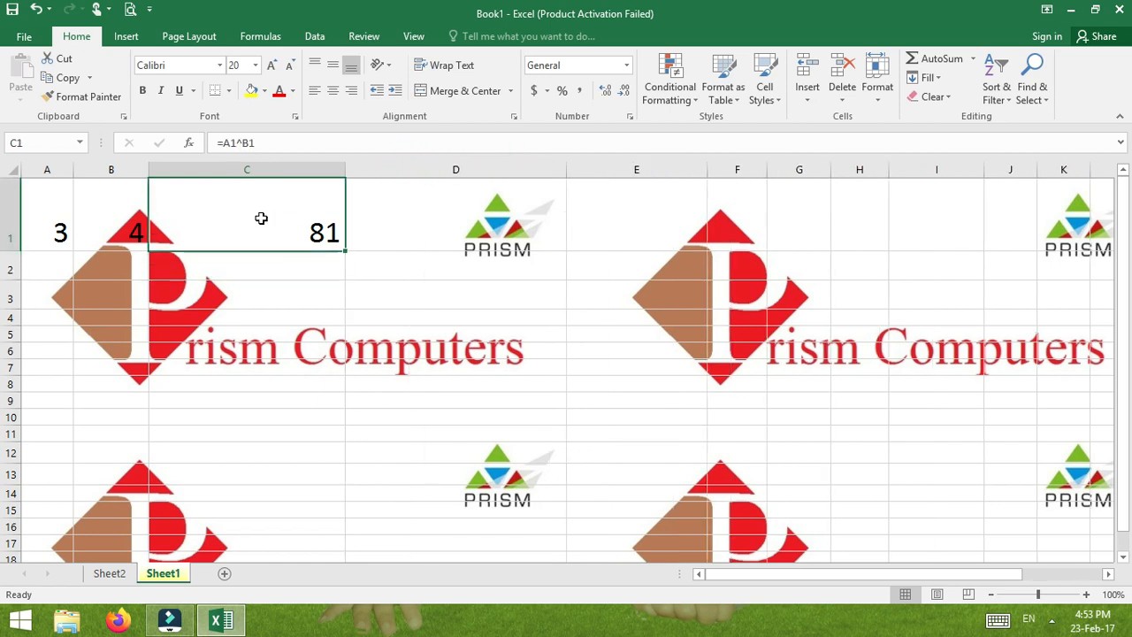
Step: Clear the contents of cells A1, B1 and C1
click(43, 218)
key(Delete)
click(127, 229)
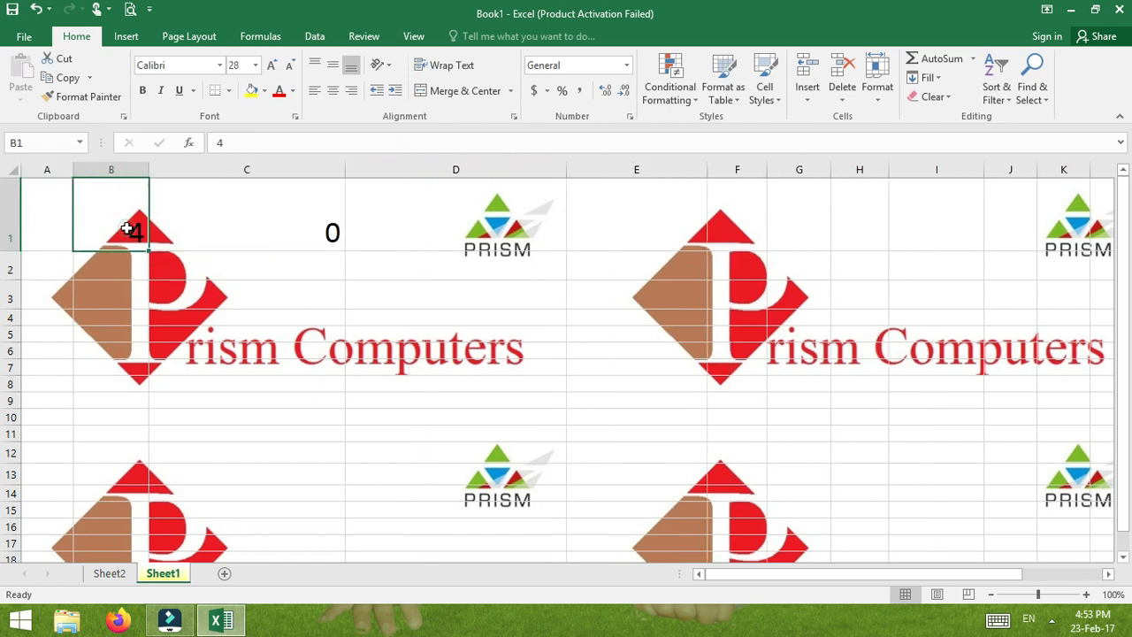
key(Delete)
click(239, 245)
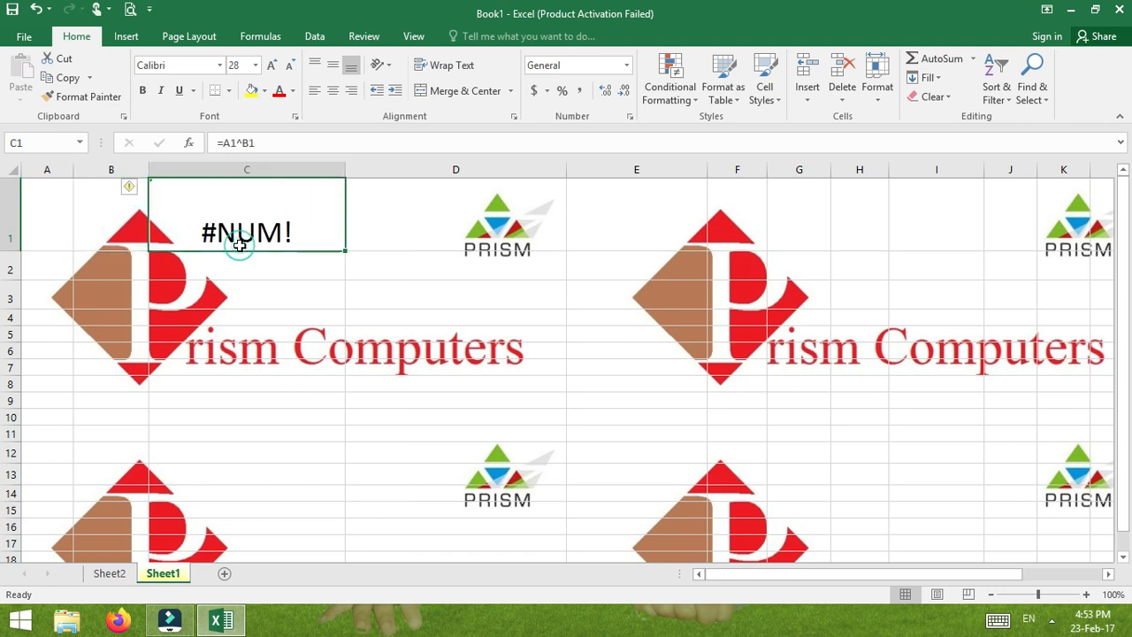
key(Delete)
Step: Enter the mixed-operator formula =16+2^3/4-5 in cell C1
text(=)
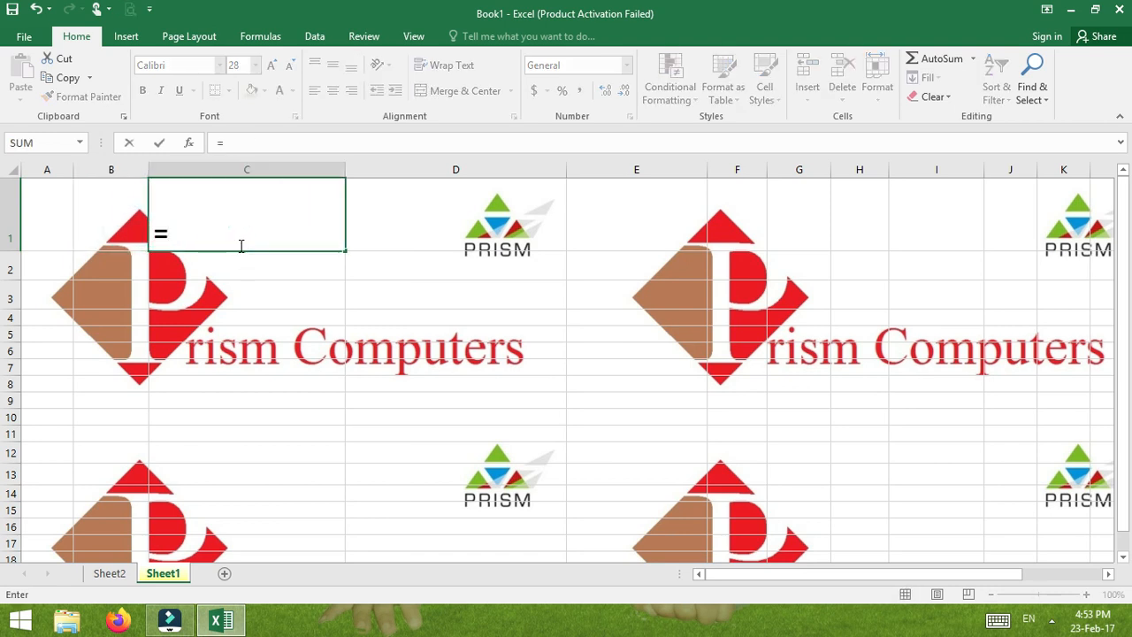
text(16)
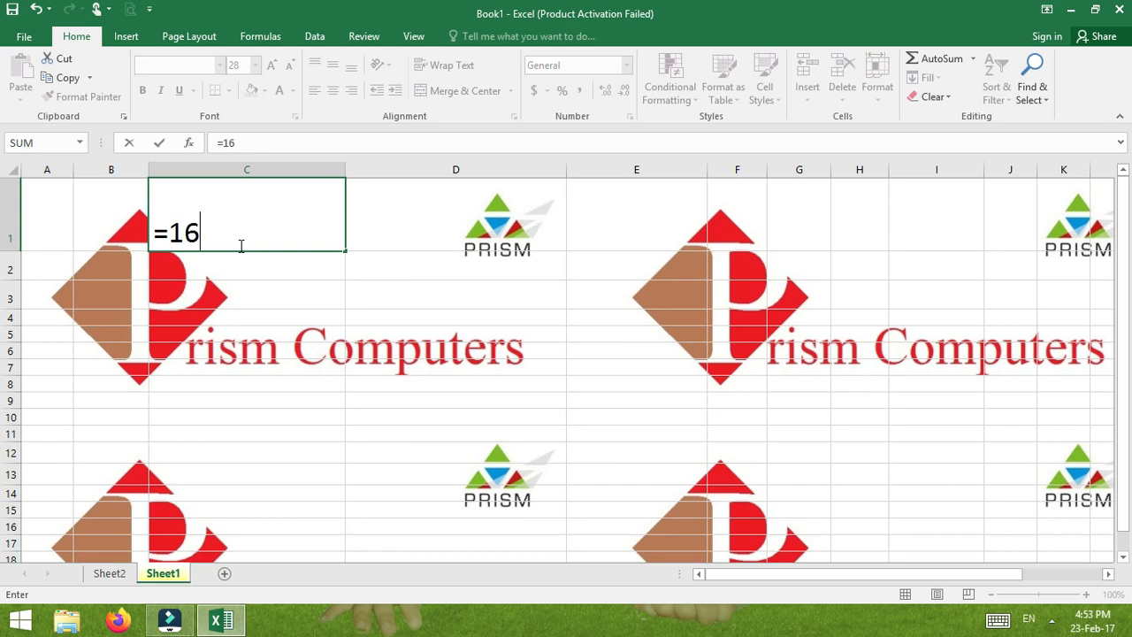
text(+2^3)
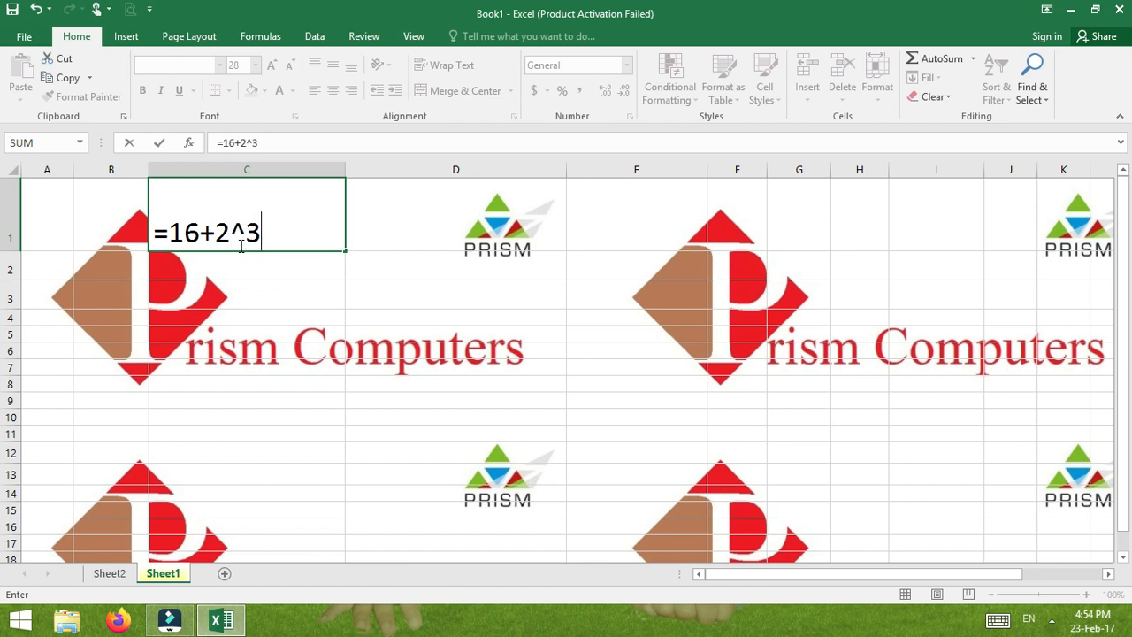
text(/4-5)
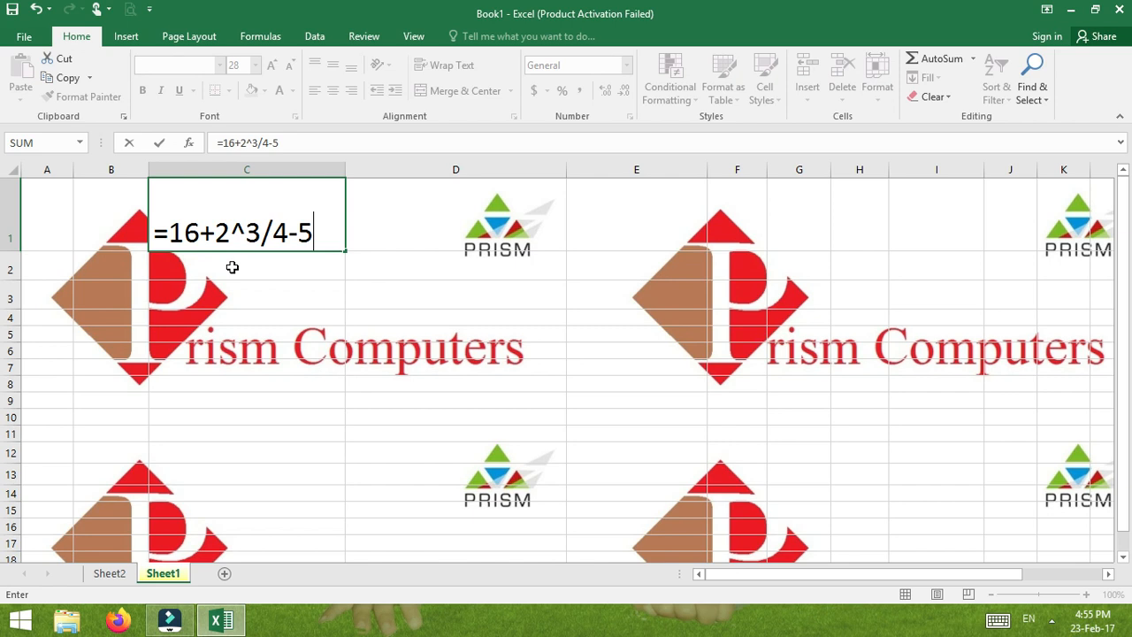
click(404, 292)
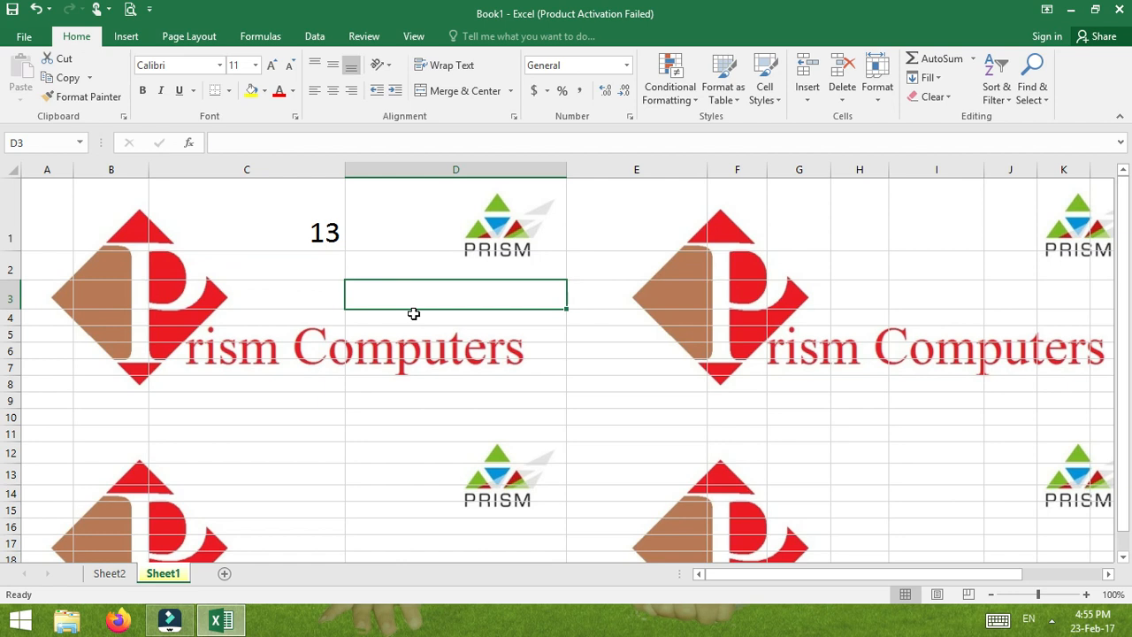
Step: Enter BODMAS in cell D3 and highlight its letters to point out the order of operations
text(BO)
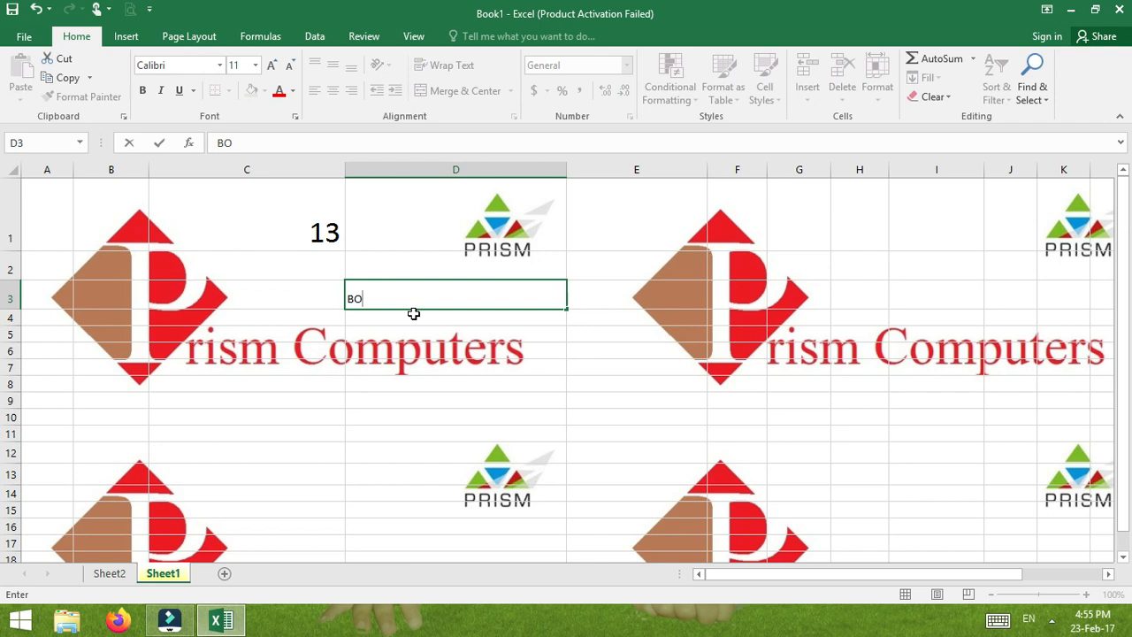
text(DMAS)
drag(357, 299, 345, 298)
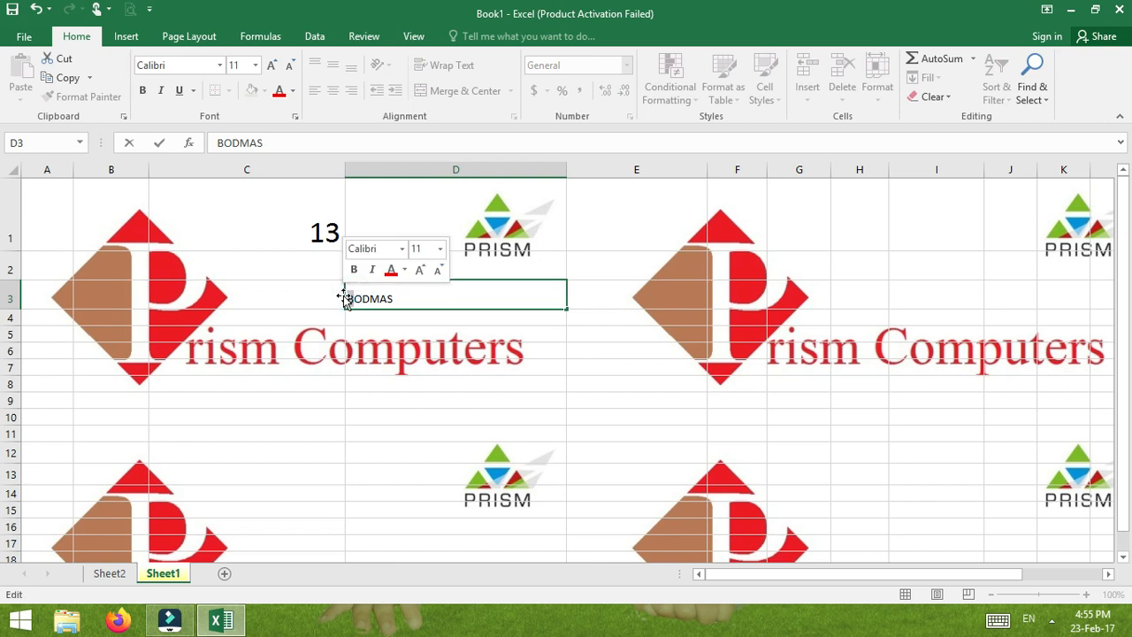
drag(361, 299, 352, 299)
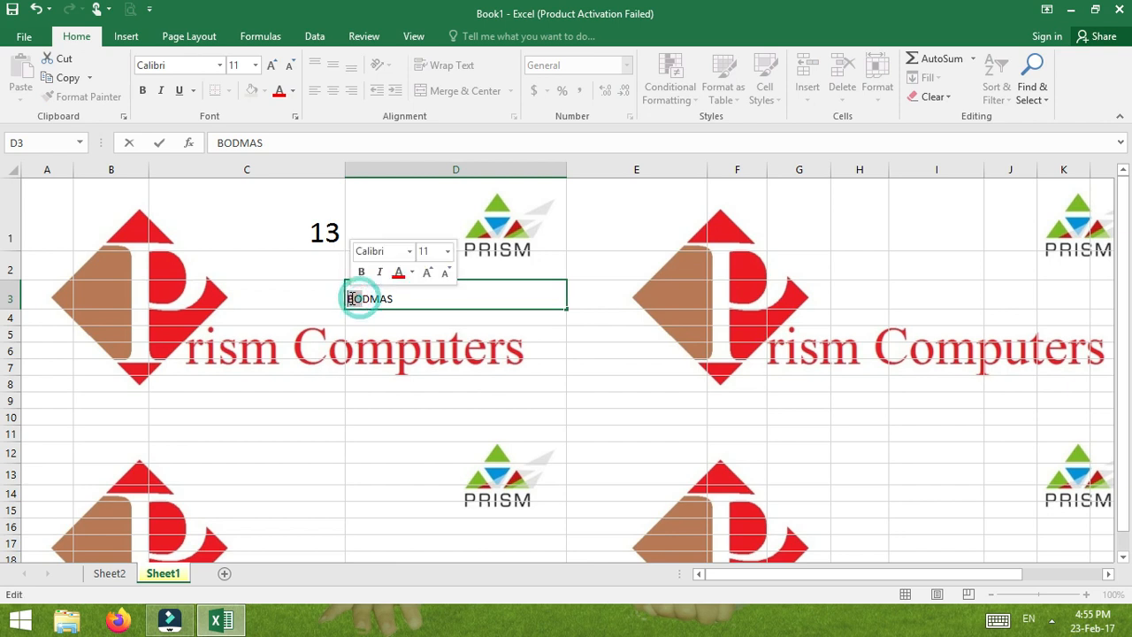
click(366, 298)
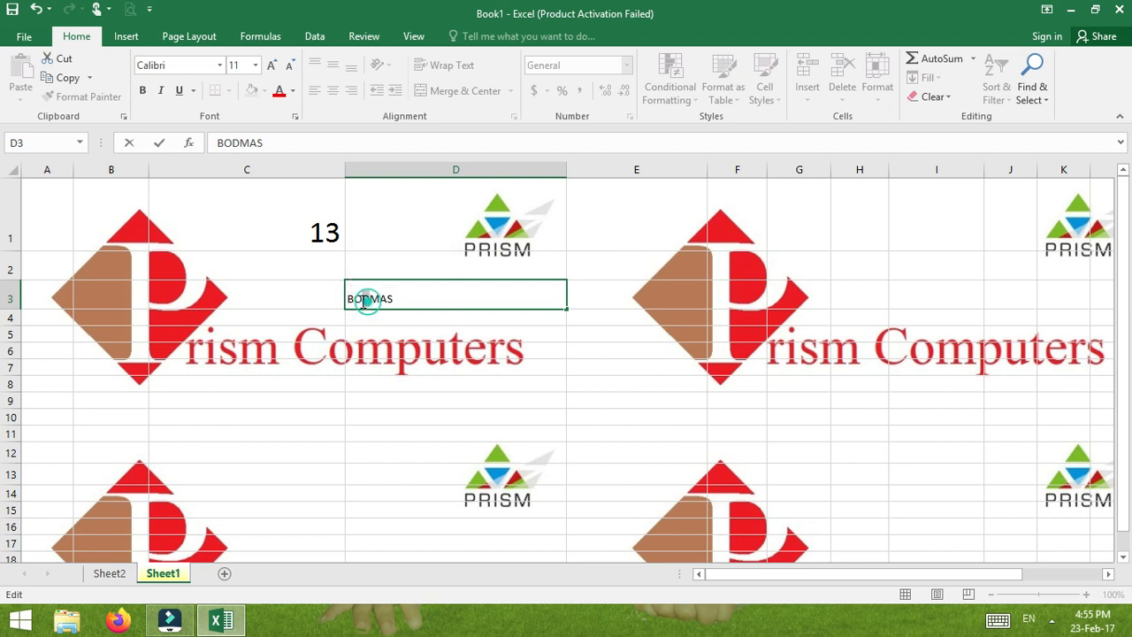
drag(362, 302, 388, 301)
Step: Work through the order of operations in C1's formula by replacing 2^3 with 8 and the quotient 8/4 with 2
click(273, 223)
double_click(273, 223)
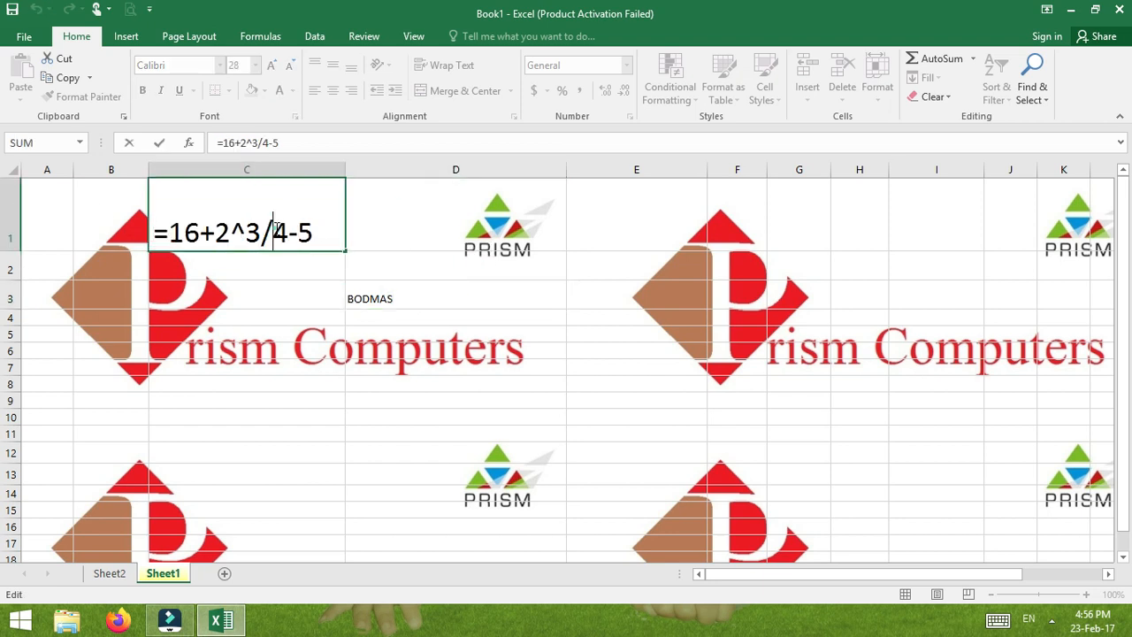
click(318, 229)
drag(262, 232, 217, 230)
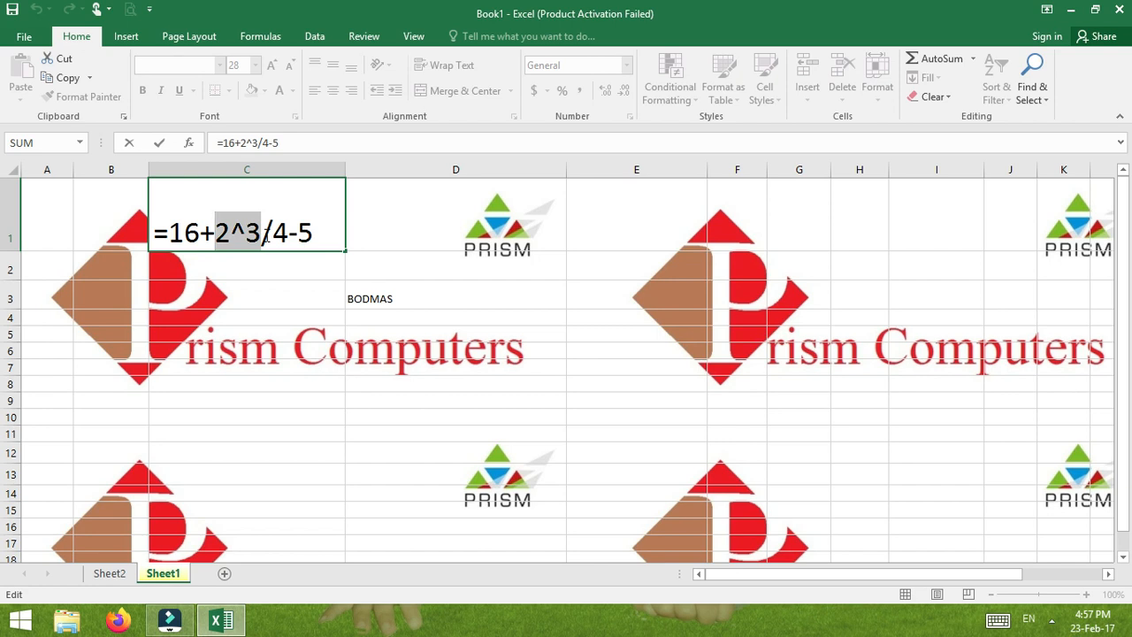
text(8)
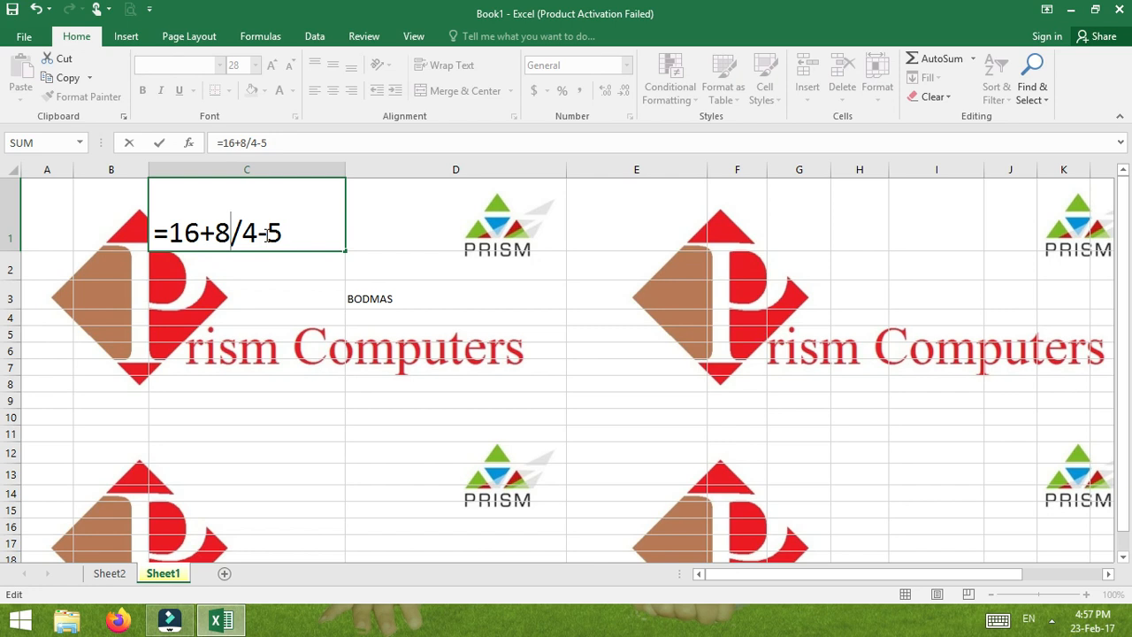
drag(255, 232, 215, 233)
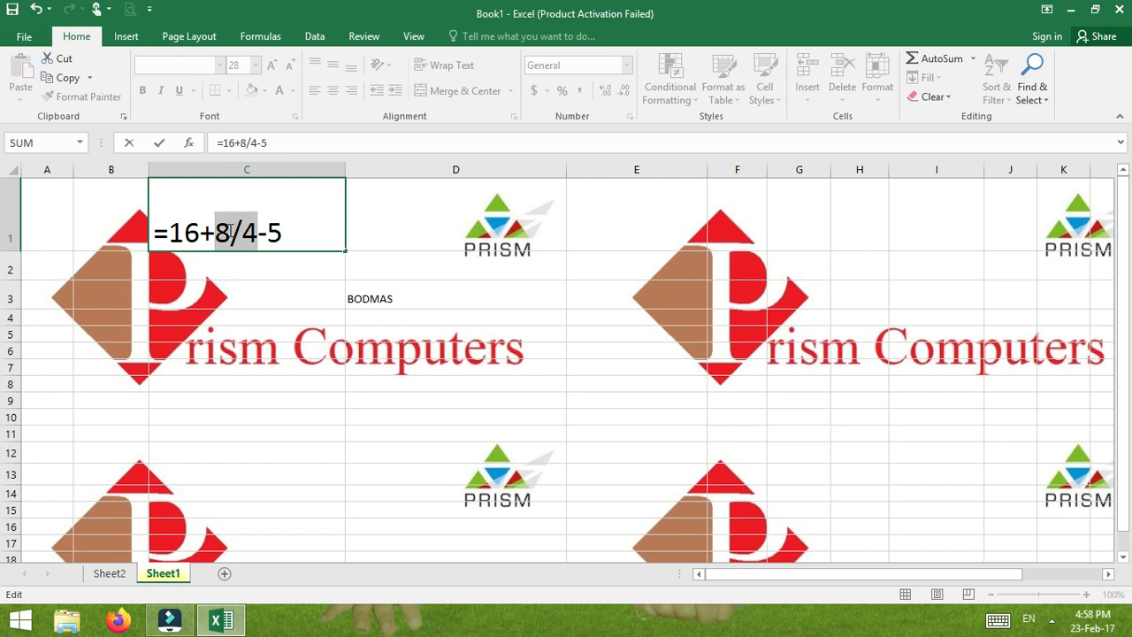
drag(230, 231, 173, 229)
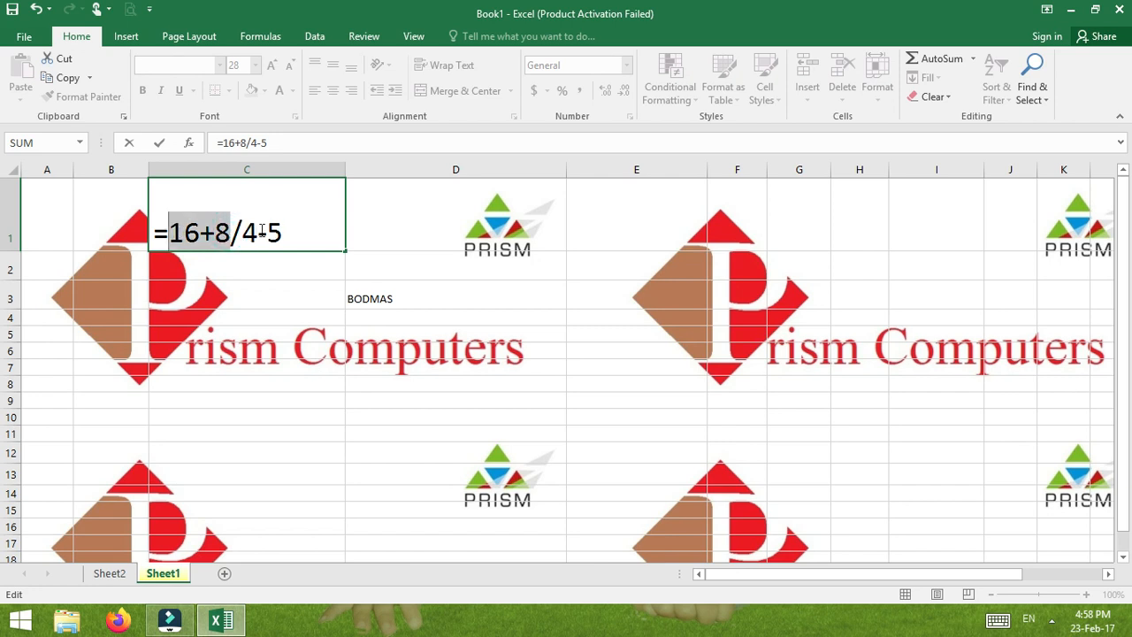
drag(215, 232, 174, 232)
text(2)
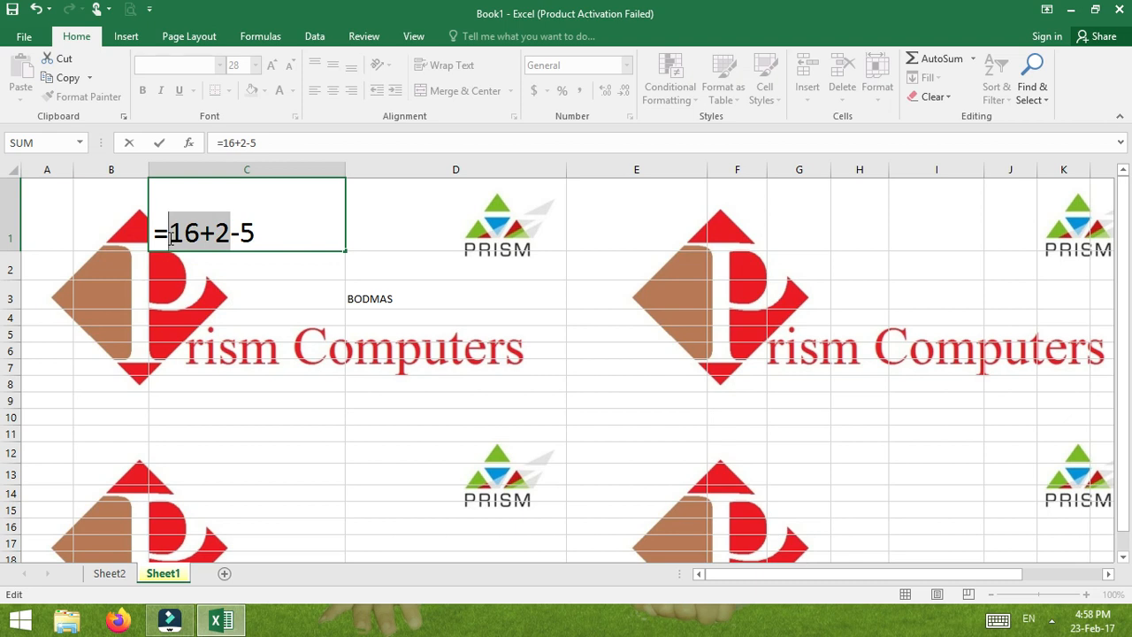
Step: Undo the last replacement in C1's formula, substitute a reference to C2 for 8/4 and commit it
click(37, 10)
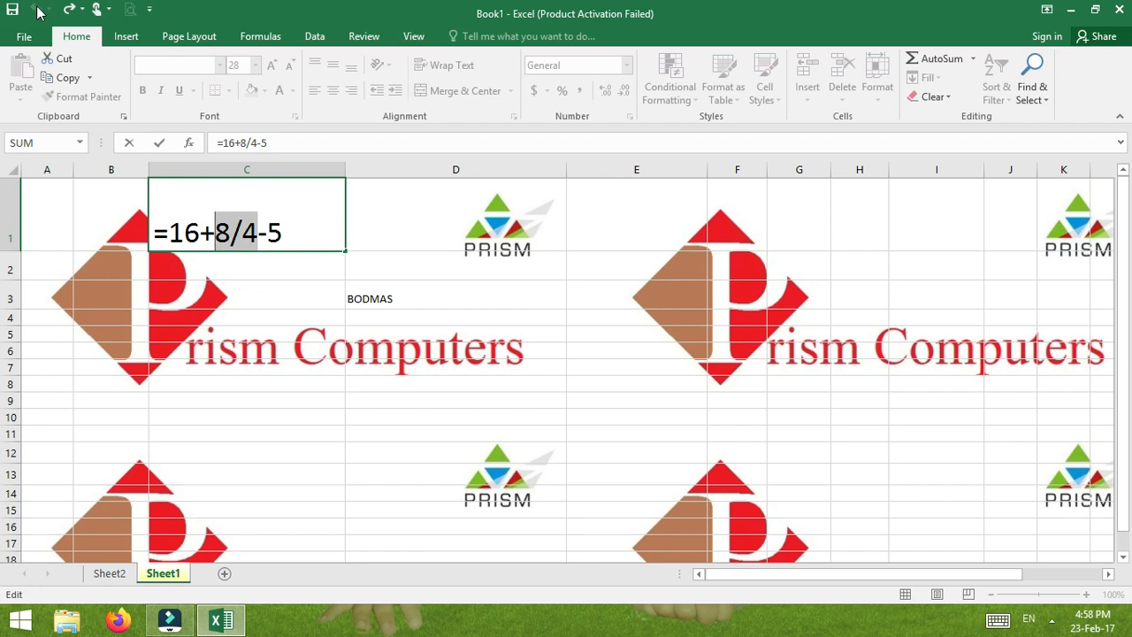
click(271, 286)
mouse_move(255, 260)
mouse_down()
mouse_move(248, 235)
mouse_move(250, 263)
mouse_up()
click(250, 263)
key(Return)
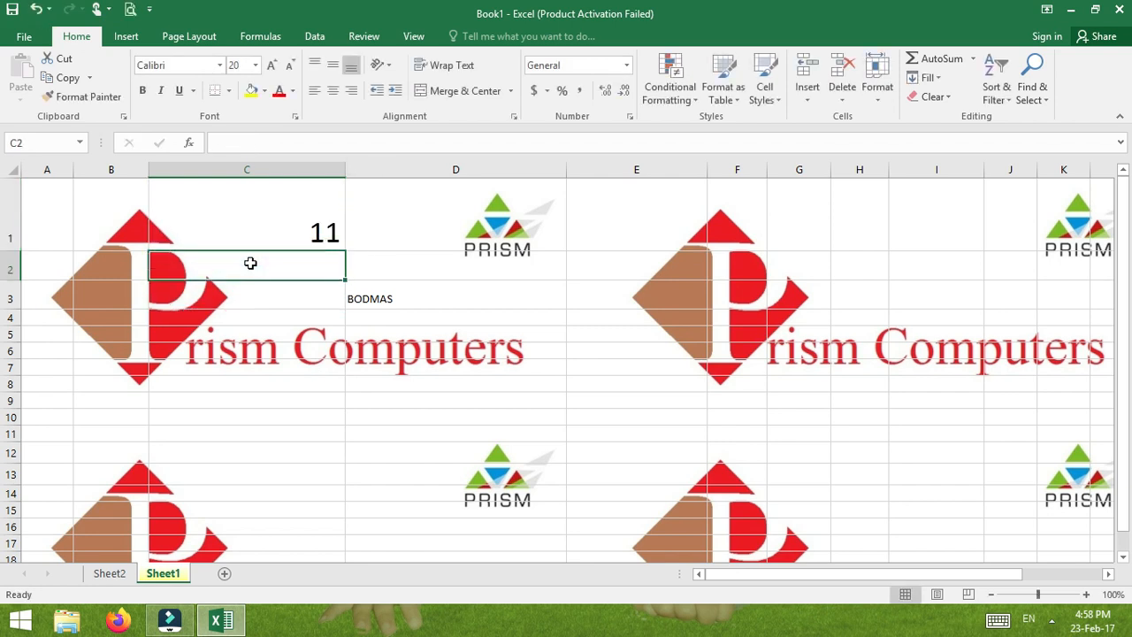
Step: Replace the C2 reference in C1's formula with 2^3/4 to restore =16+2^3/4-5
click(254, 203)
double_click(253, 203)
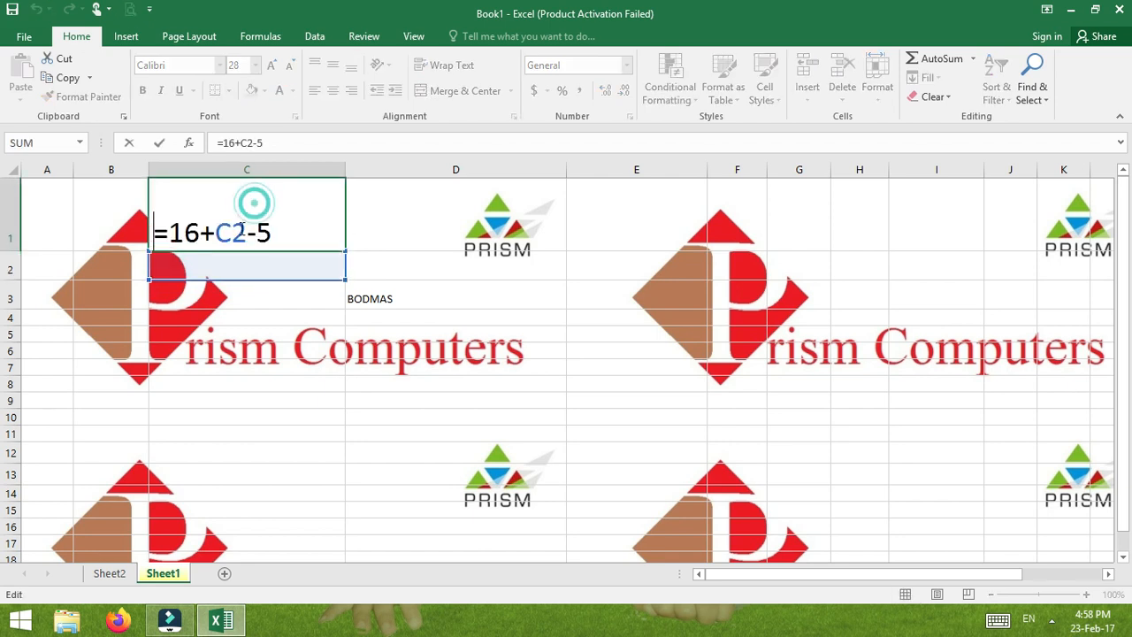
click(244, 233)
key(BackSpace)
key(BackSpace)
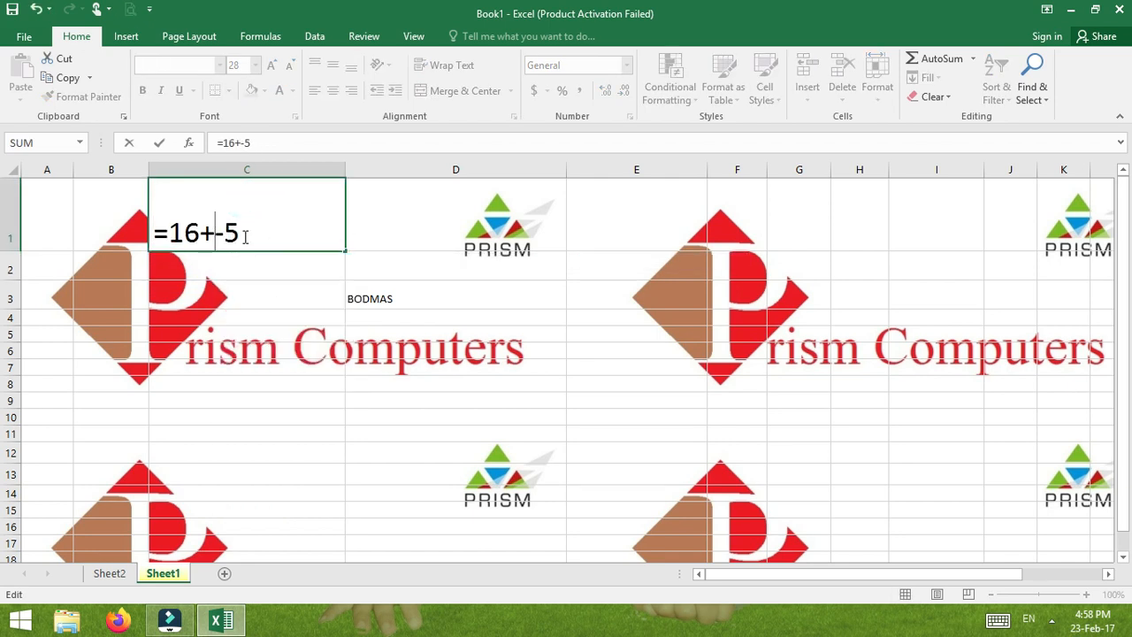
text(2^3)
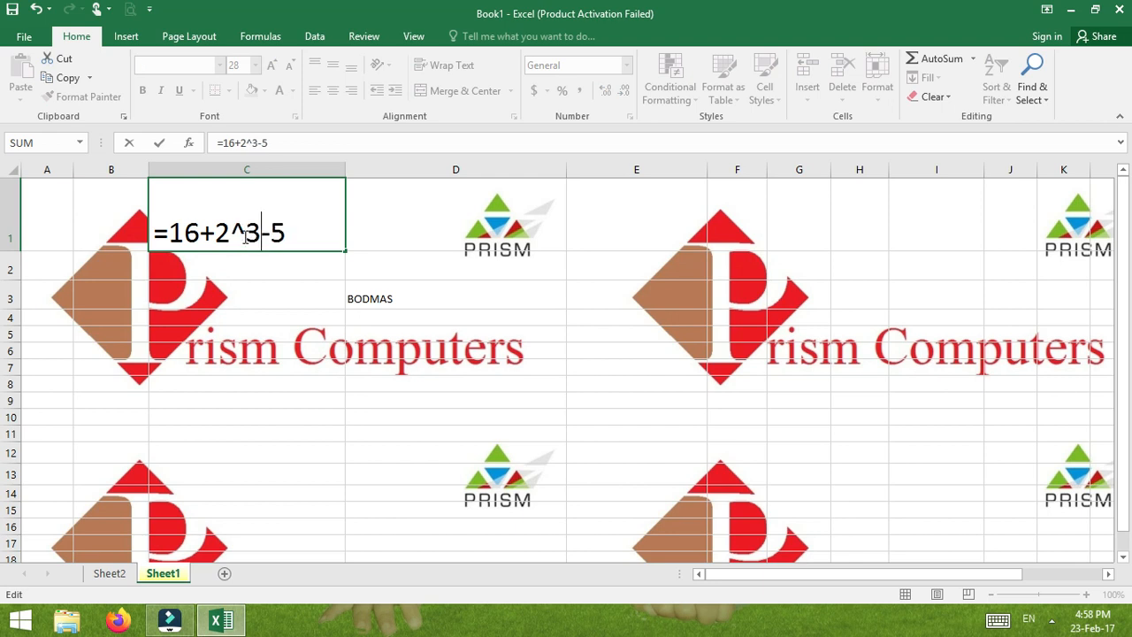
text(/4)
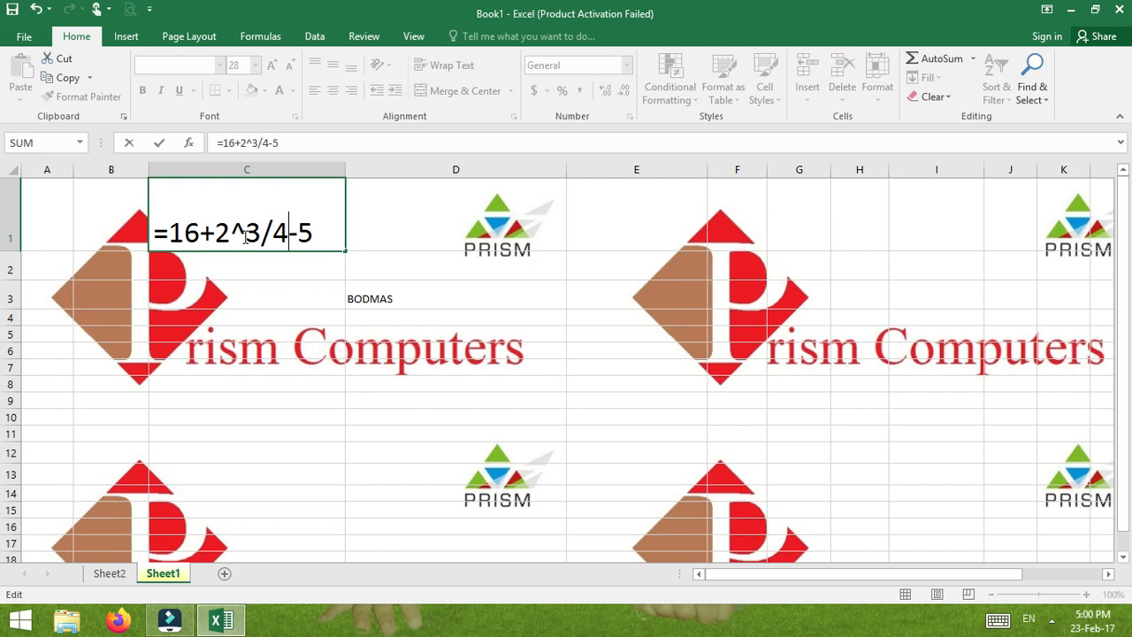
click(234, 396)
Step: Clear the BODMAS text in cell D3 and the formula in cell C1
click(392, 301)
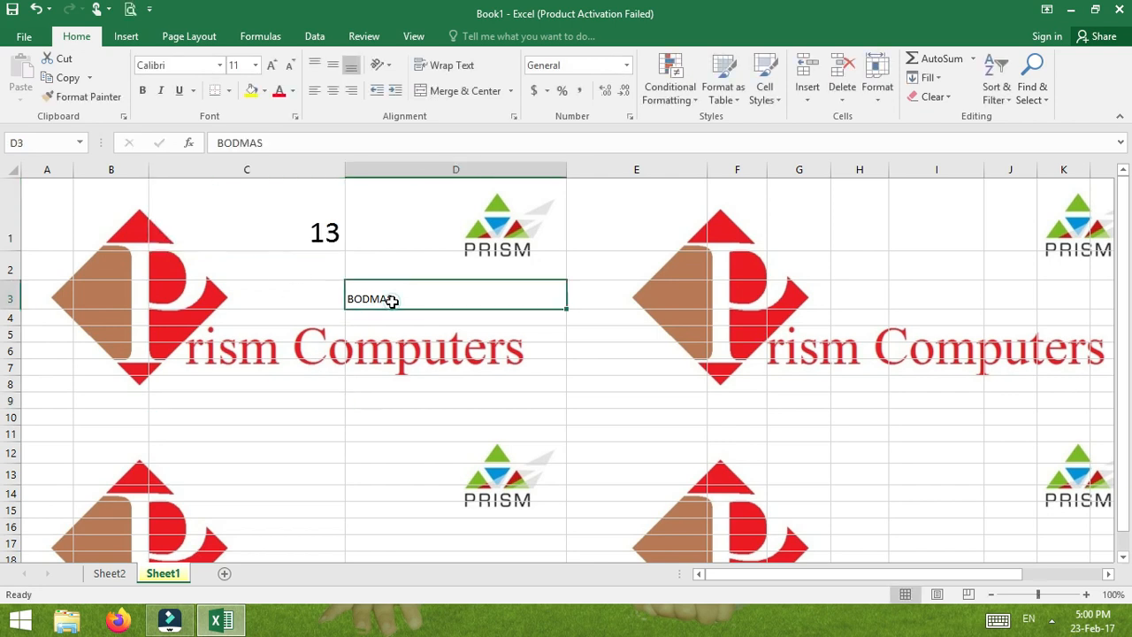
click(265, 217)
key(Delete)
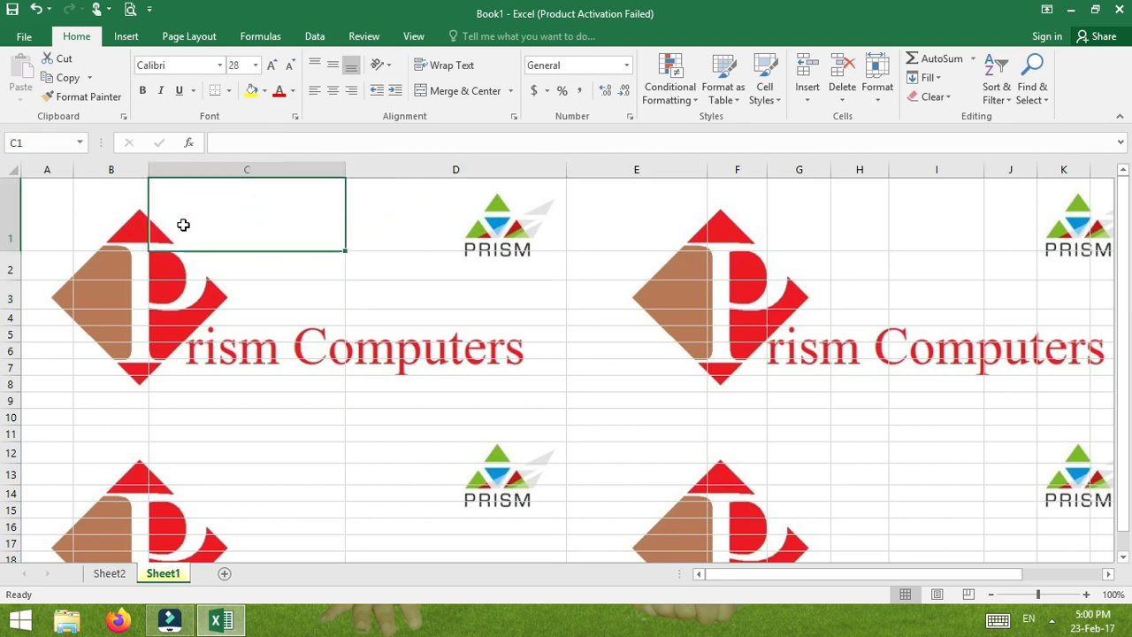
Step: Start a formula in cell C1 with the absolute reference =$A$1 followed by the range colon
click(47, 234)
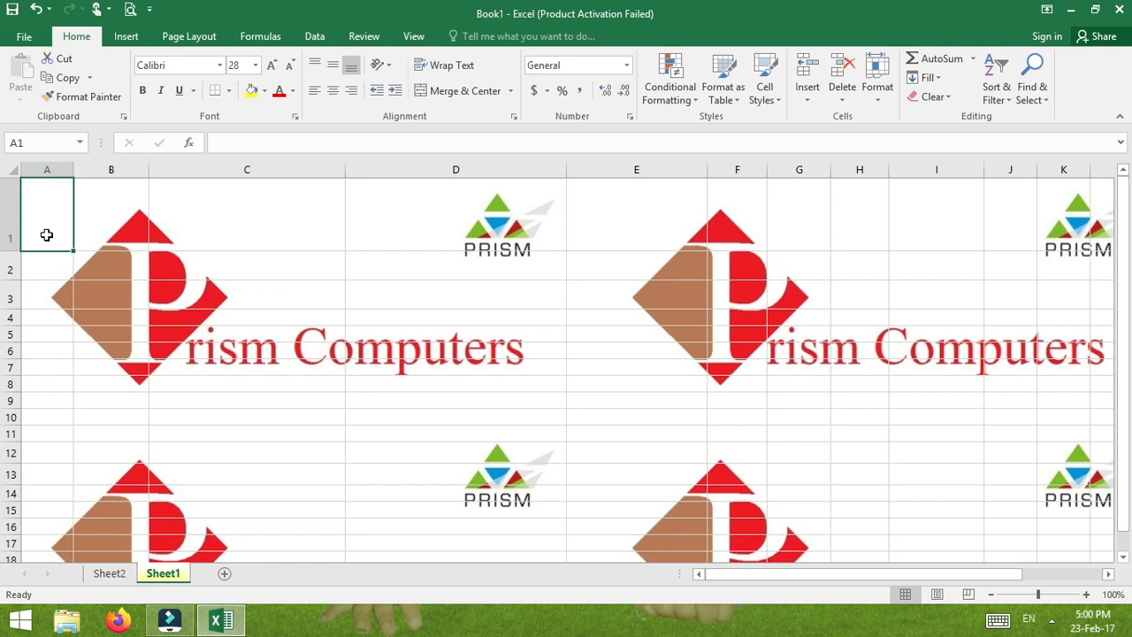
click(233, 240)
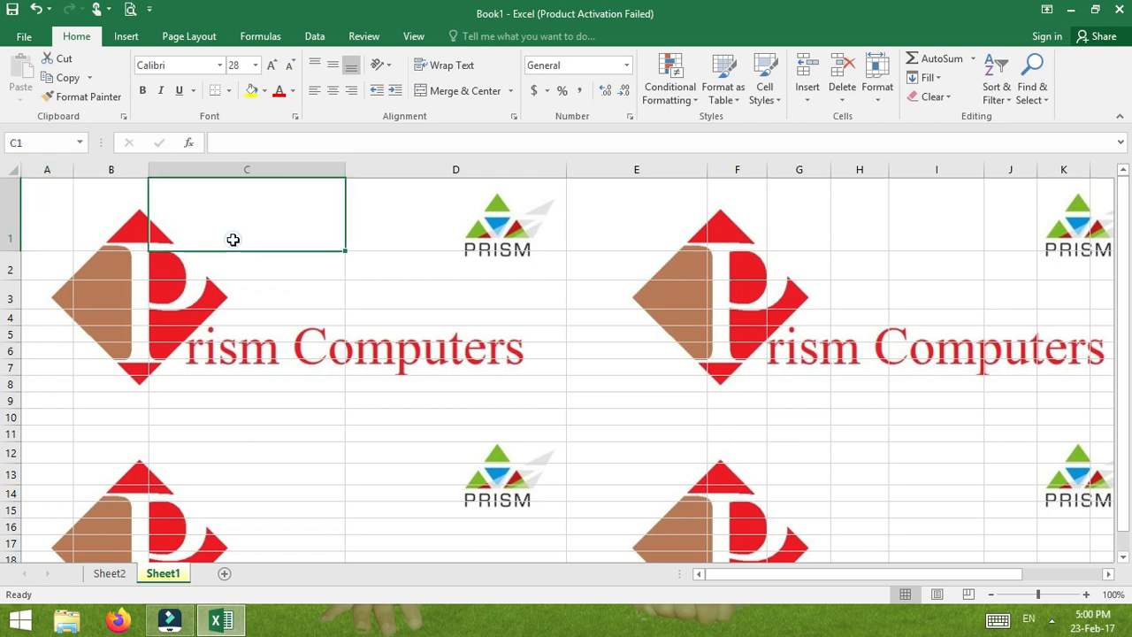
text(=)
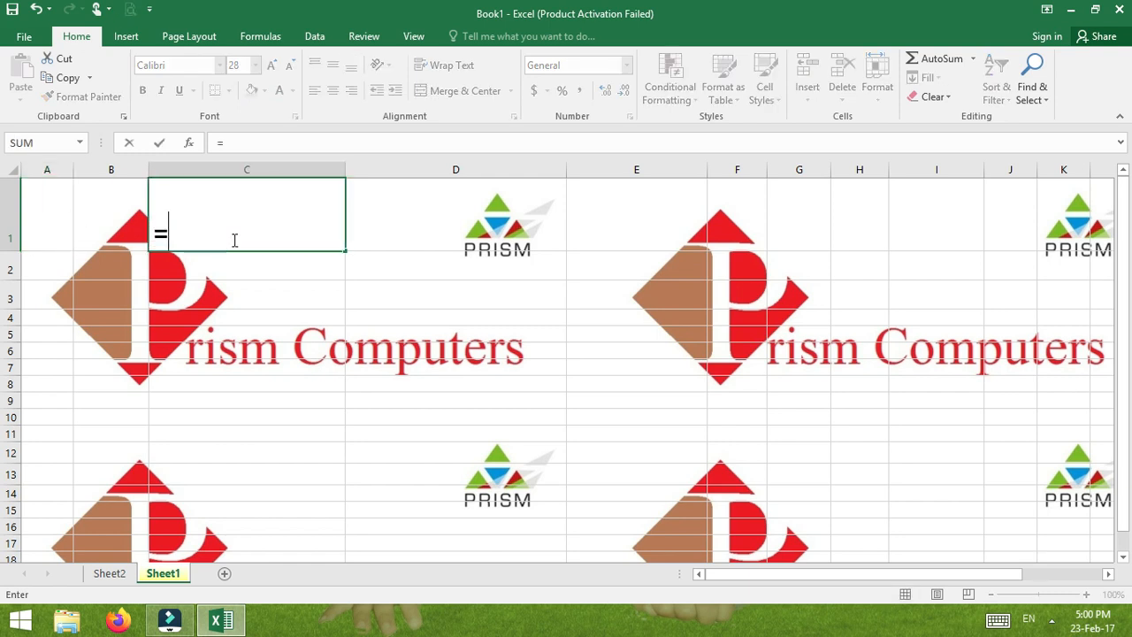
text($A)
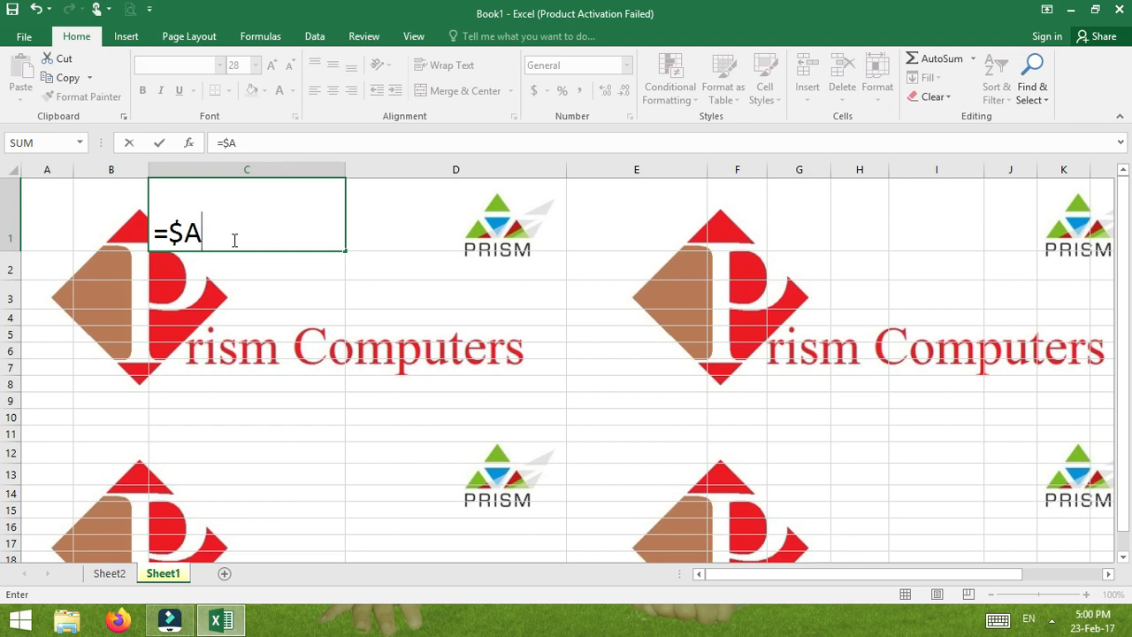
text($1:)
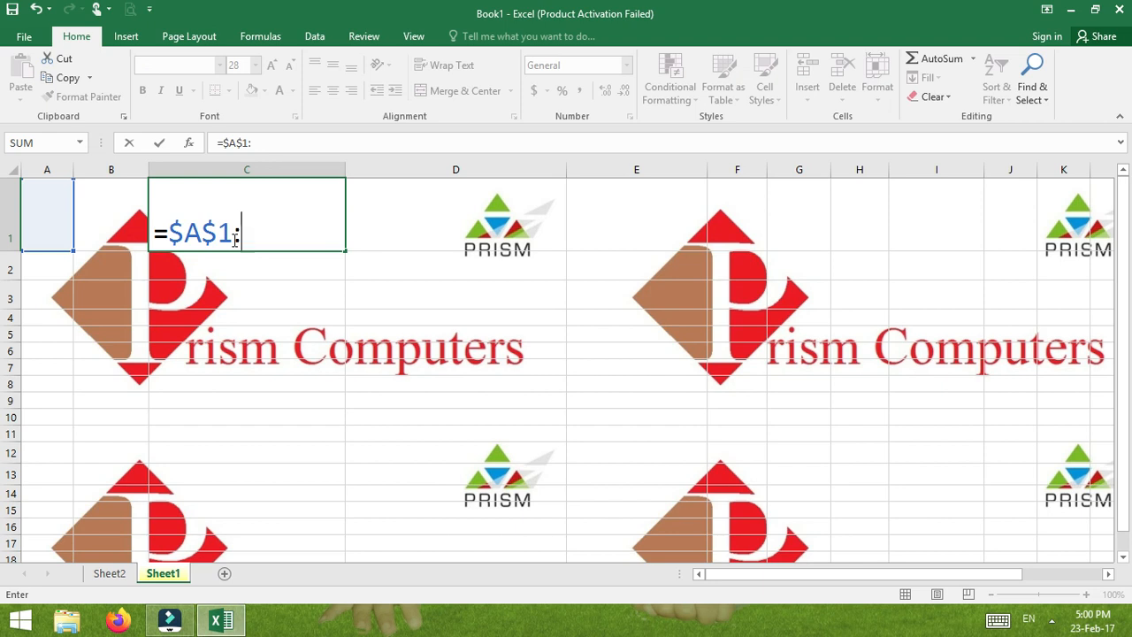
Step: Complete the absolute range formula in C1 as =$A$1:$D$5, commit it and dismiss the circular reference warning
click(234, 235)
text($D$)
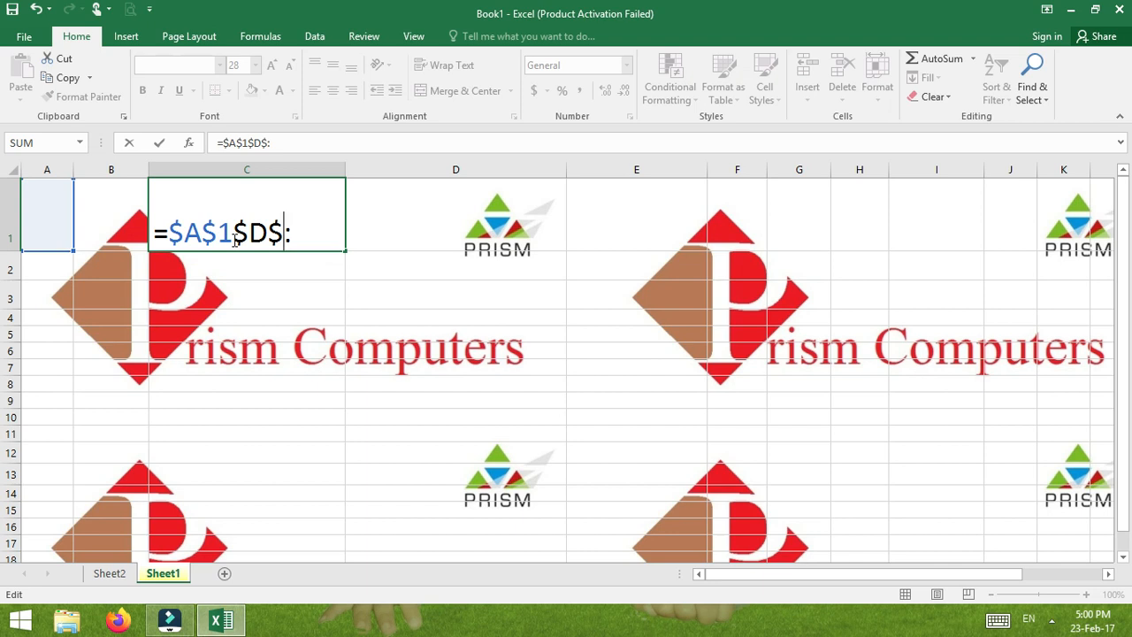
text(0)
key(Right)
key(BackSpace)
key(BackSpace)
click(236, 241)
text(:)
key(Right)
key(Right)
key(Right)
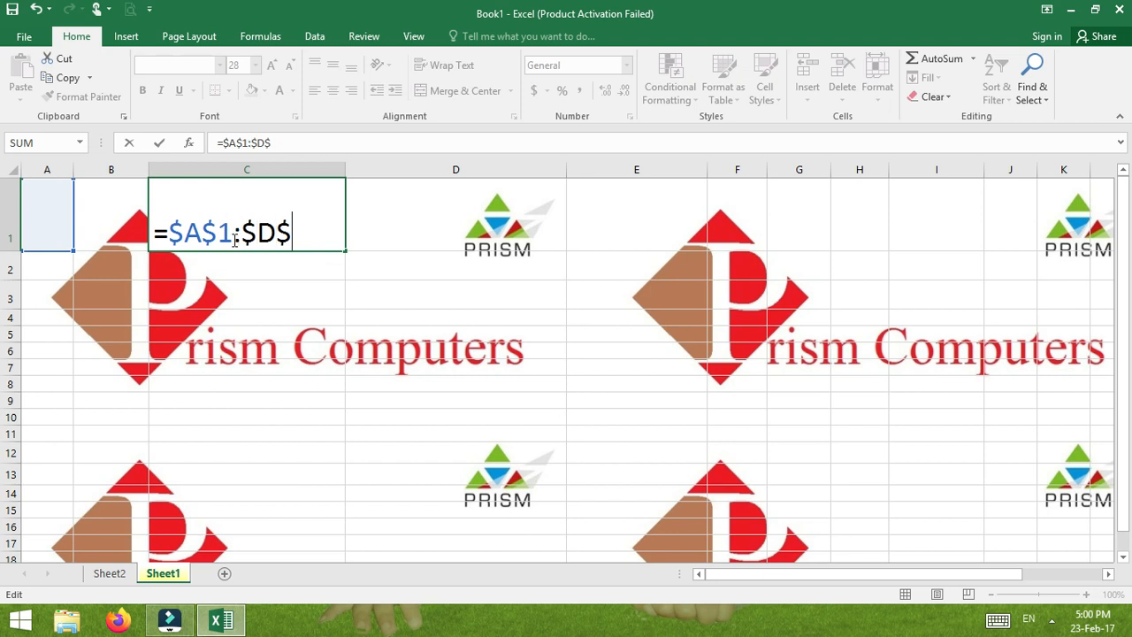
text(5)
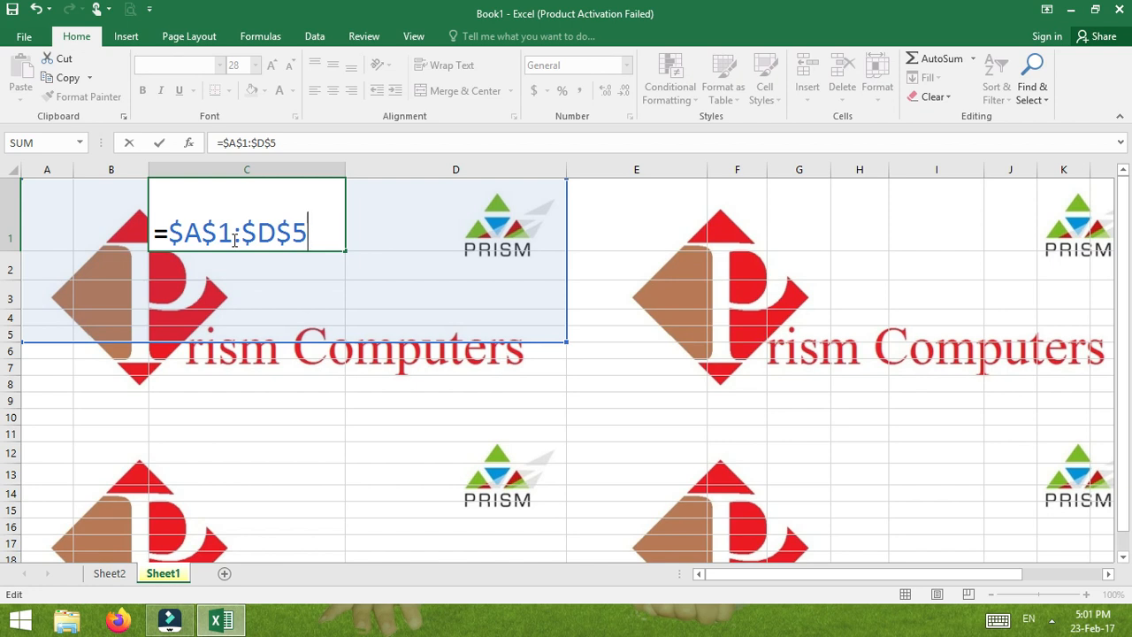
click(619, 383)
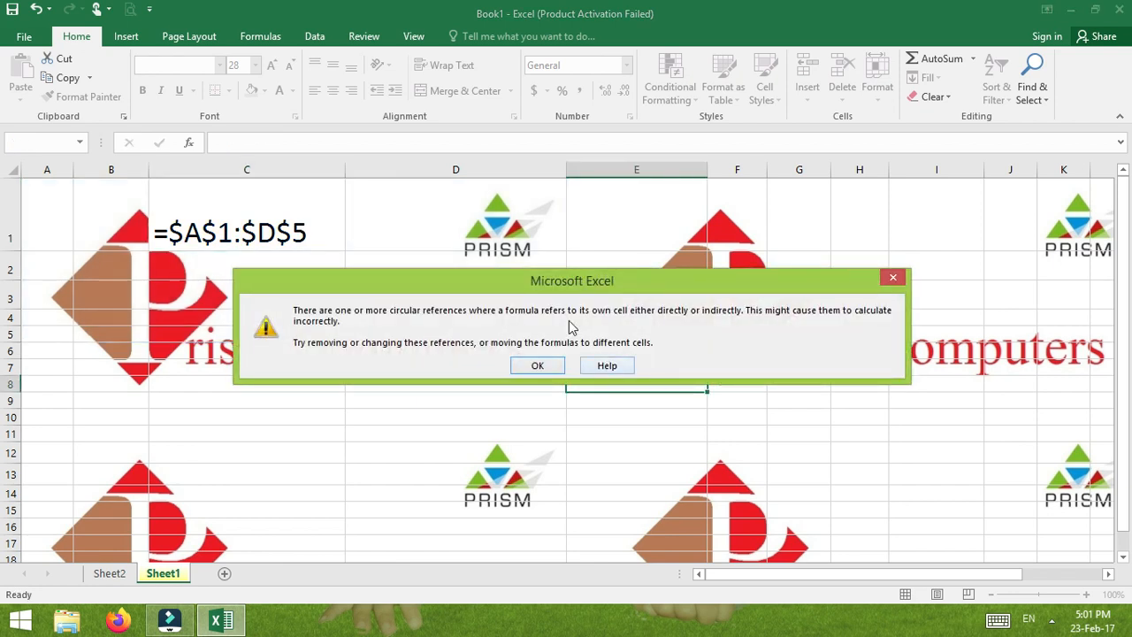
click(893, 279)
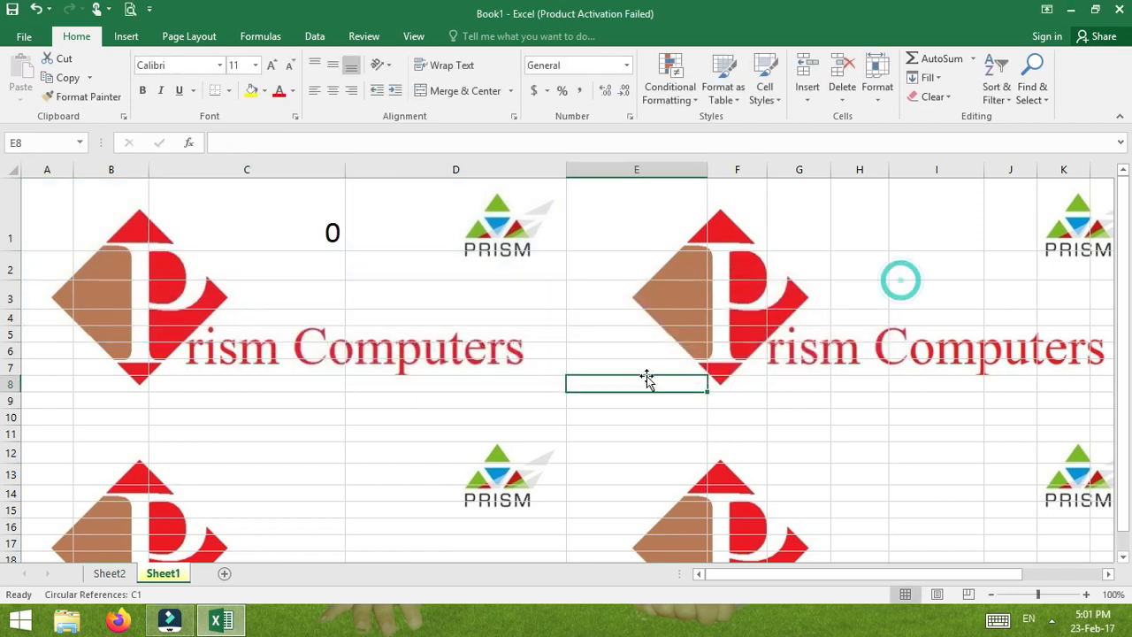
Step: Clear the absolute range formula from cell C1
click(442, 214)
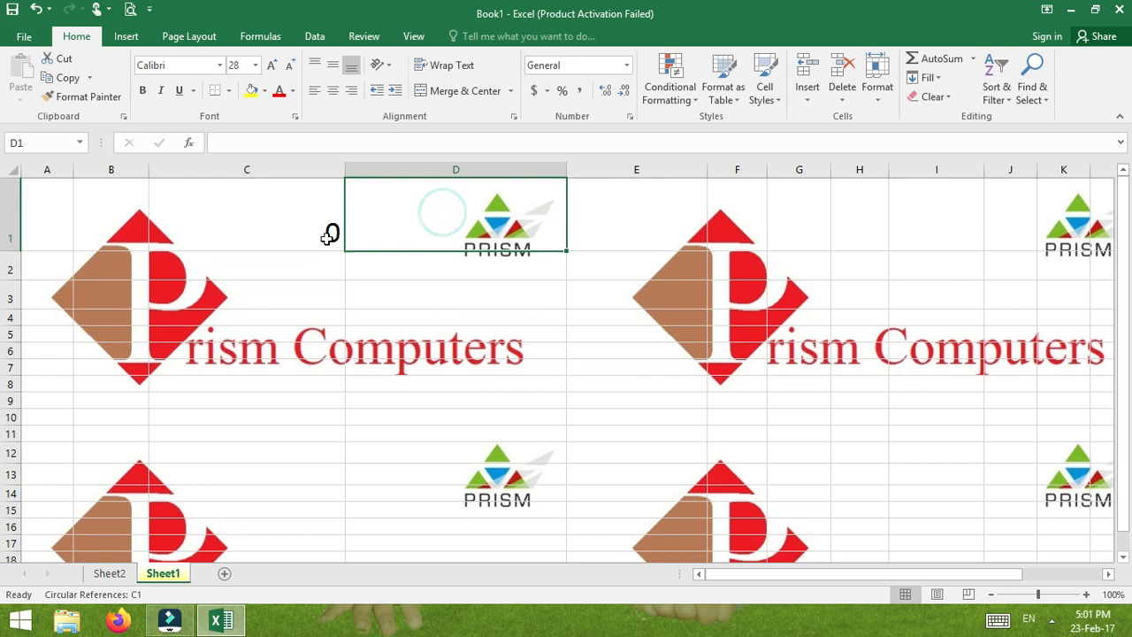
click(277, 221)
click(276, 221)
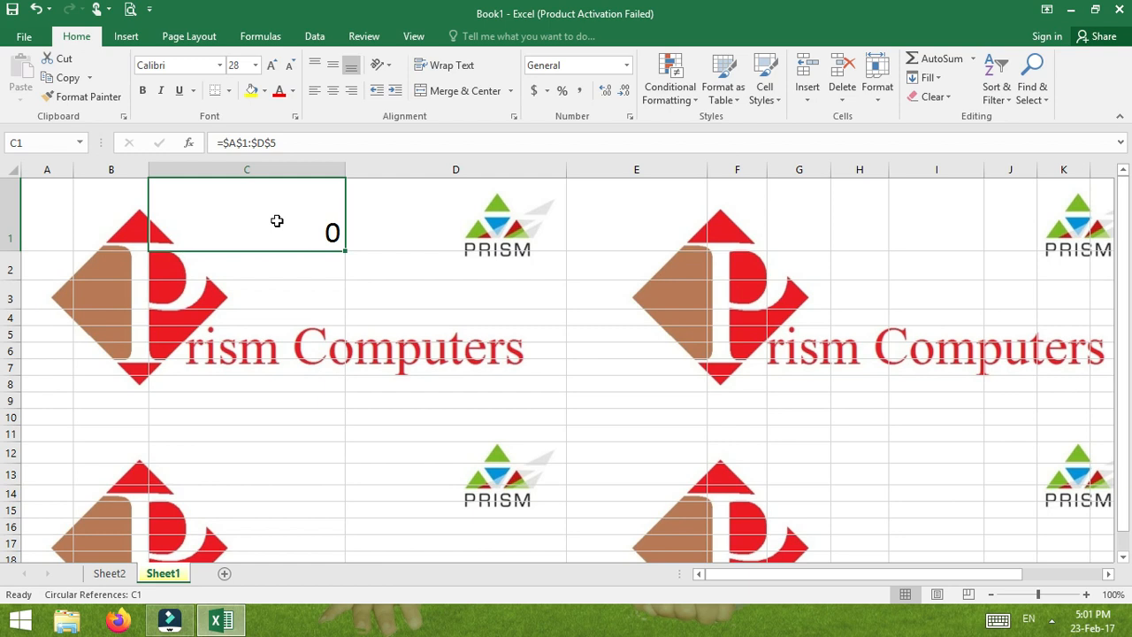
key(Delete)
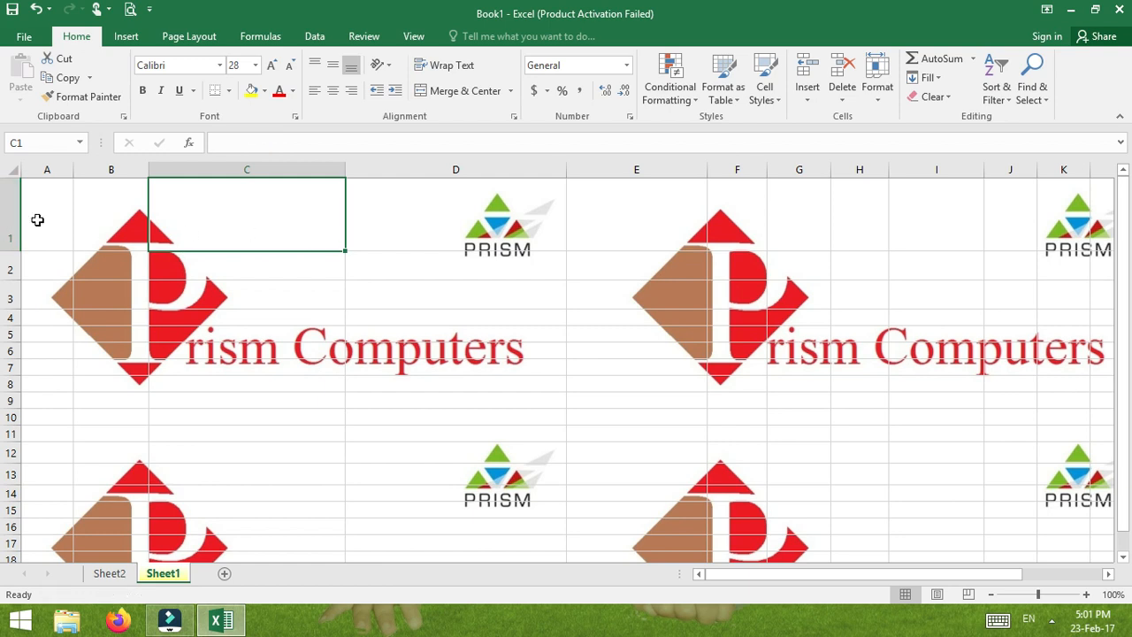
Step: Highlight the range A1:D5 and enter 20 in cell D1
drag(37, 220, 405, 333)
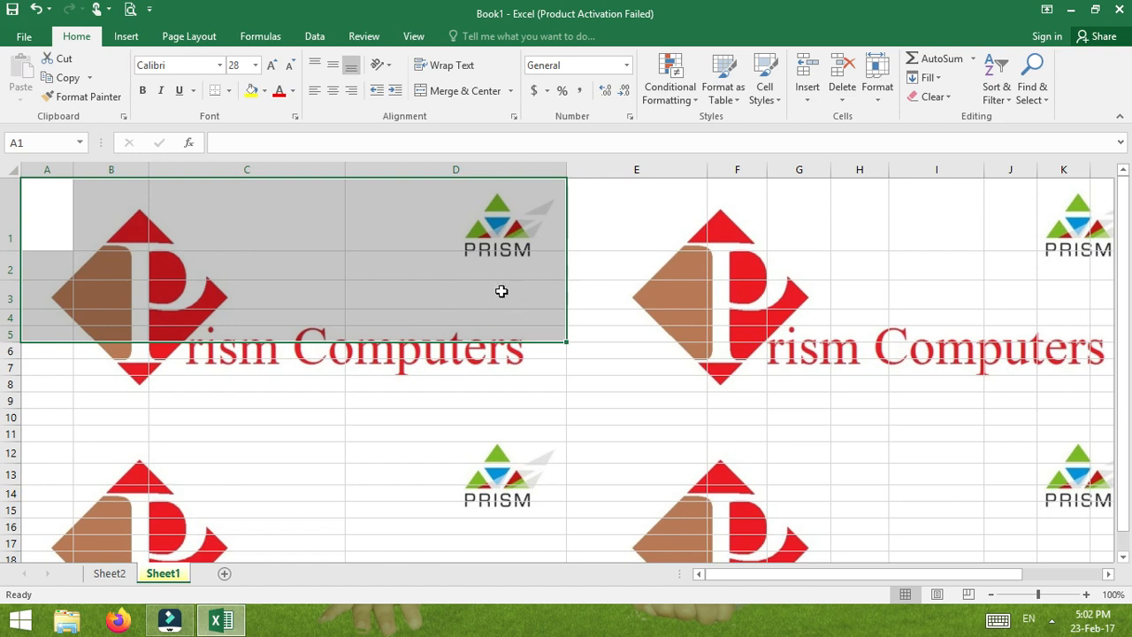
double_click(462, 217)
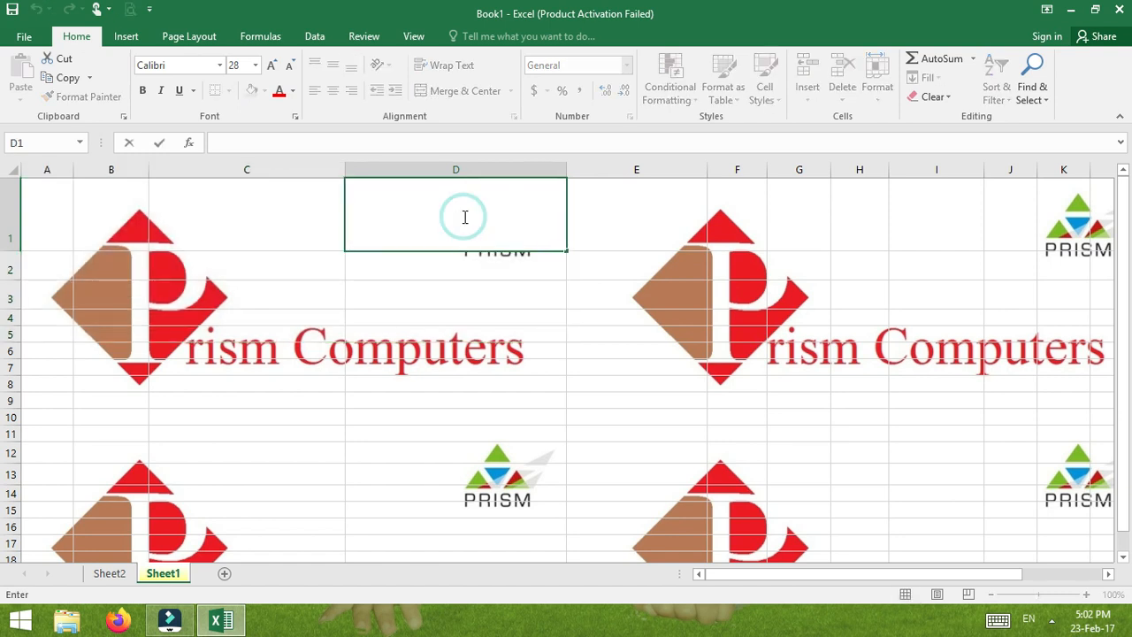
text(20)
key(Return)
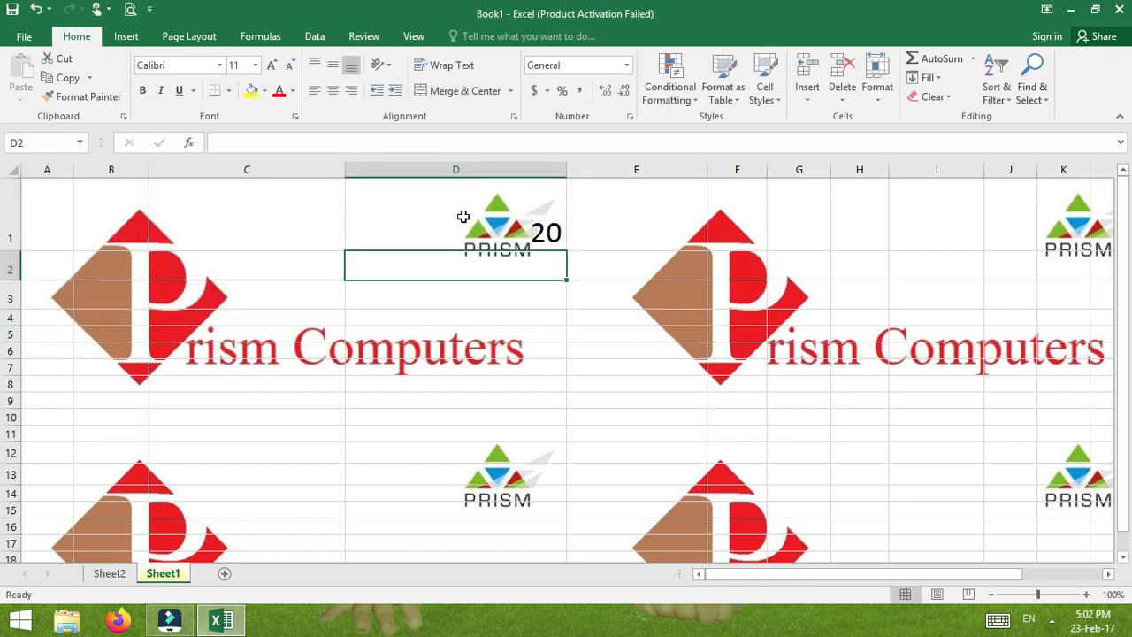
Step: Select the range A1:D5 and step the active cell through every cell of the selection back to A1
mouse_move(56, 200)
mouse_down()
mouse_move(404, 245)
mouse_move(435, 321)
mouse_move(425, 320)
mouse_up()
key(shift+Down)
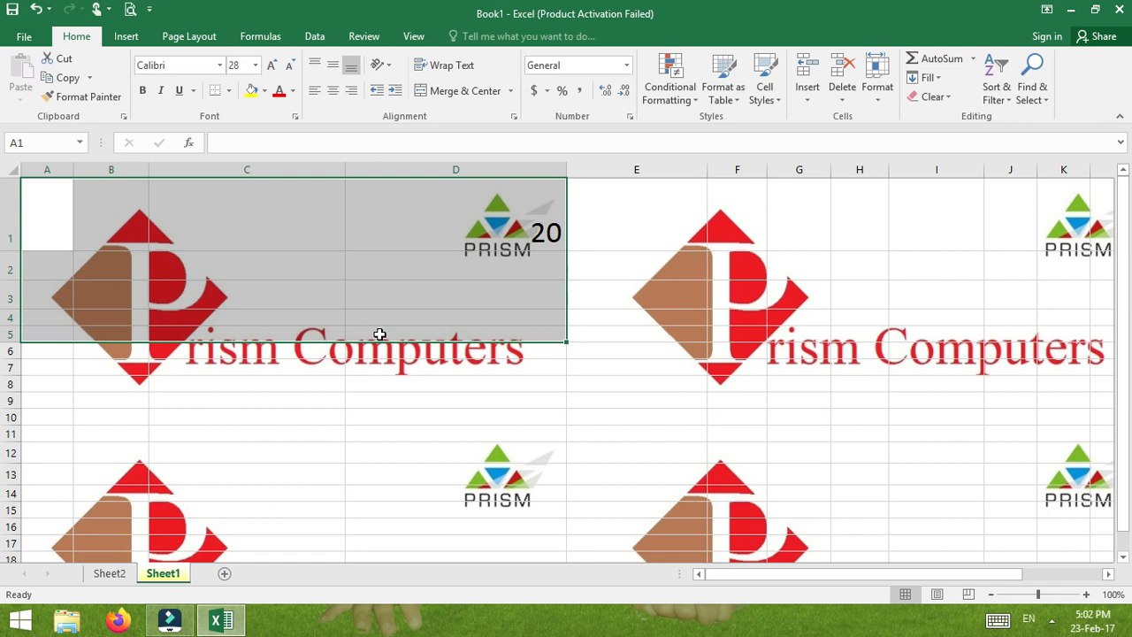
key(Return)
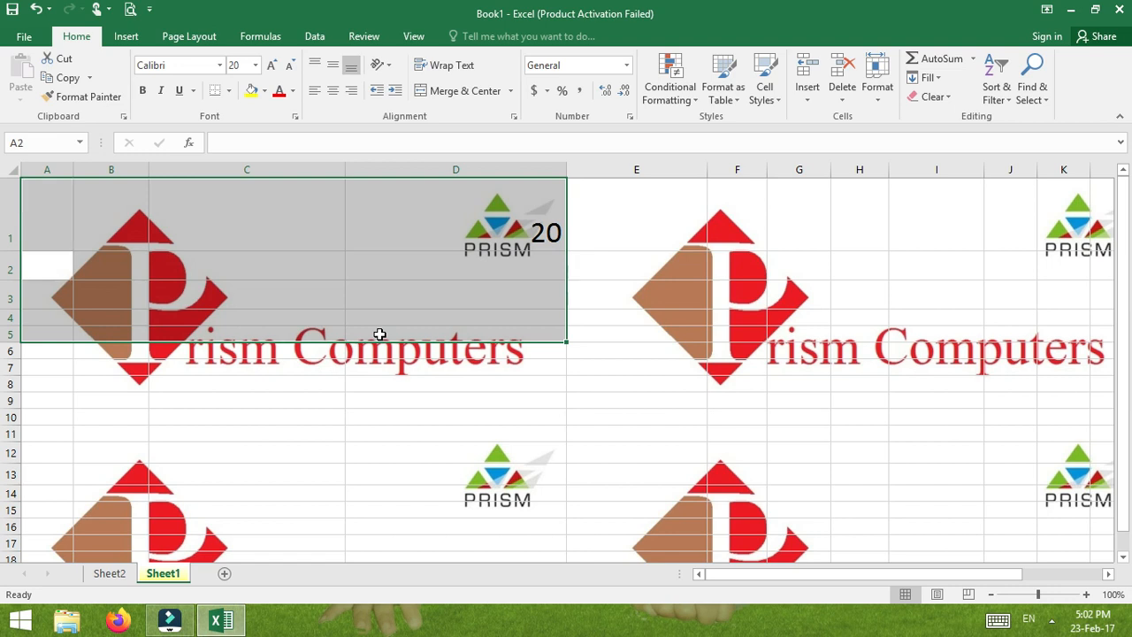
key(Return)
key(Return)
key(Return)
key(Return)
key(Return)
key(Return)
key(Return)
key(Return)
key(Return)
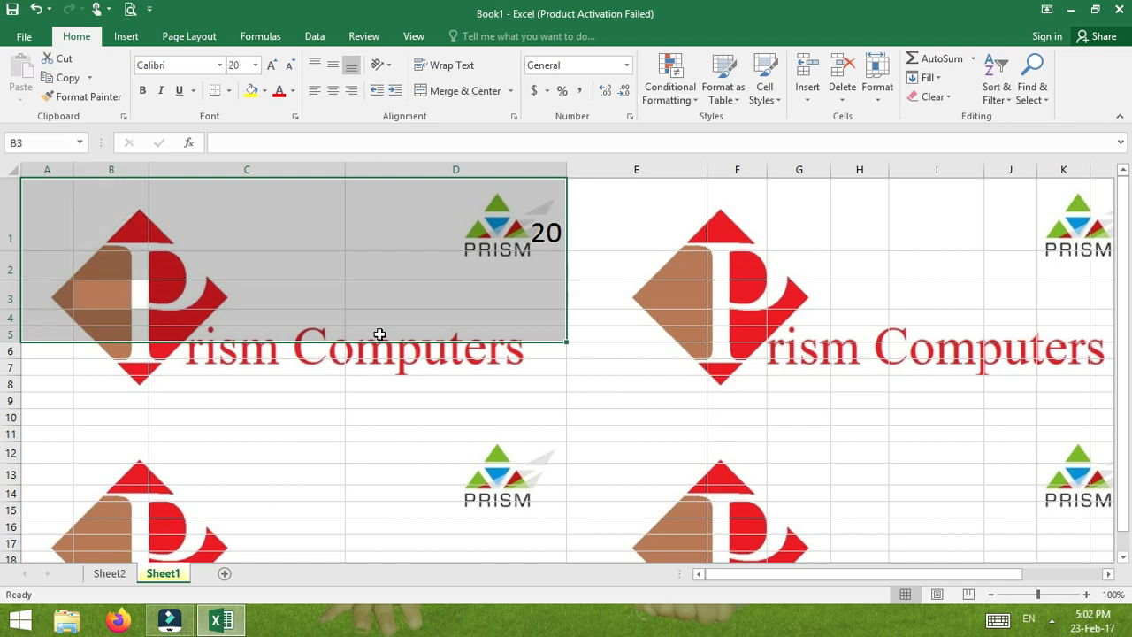
key(Return)
key(Return)
key(Return)
key(Return)
key(Return)
key(Return)
key(Return)
key(Return)
key(Return)
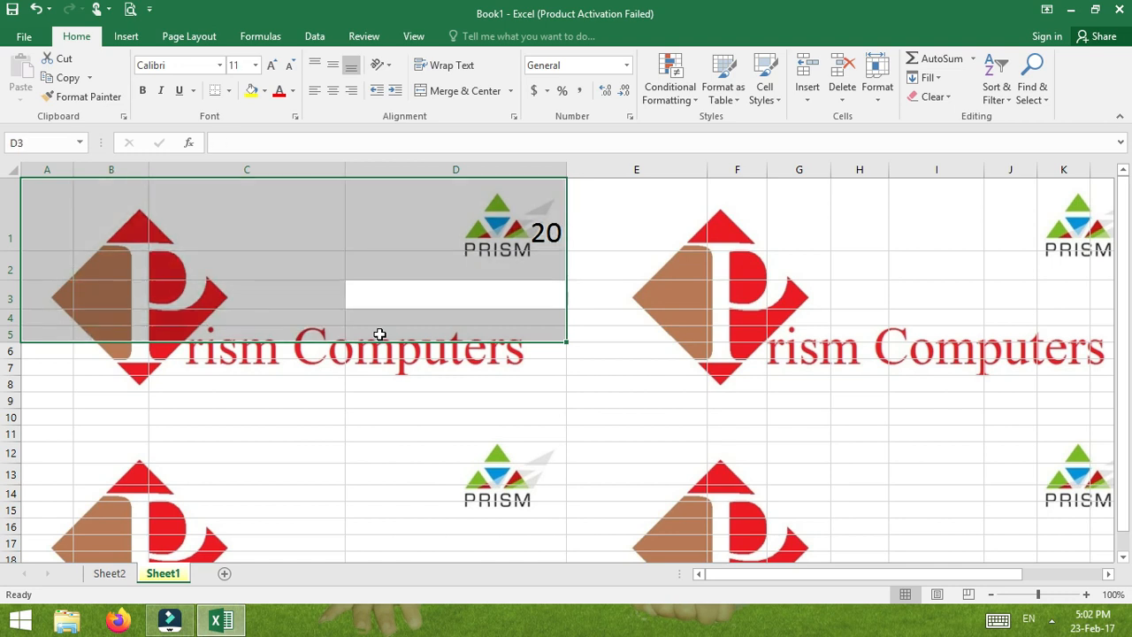
key(Return)
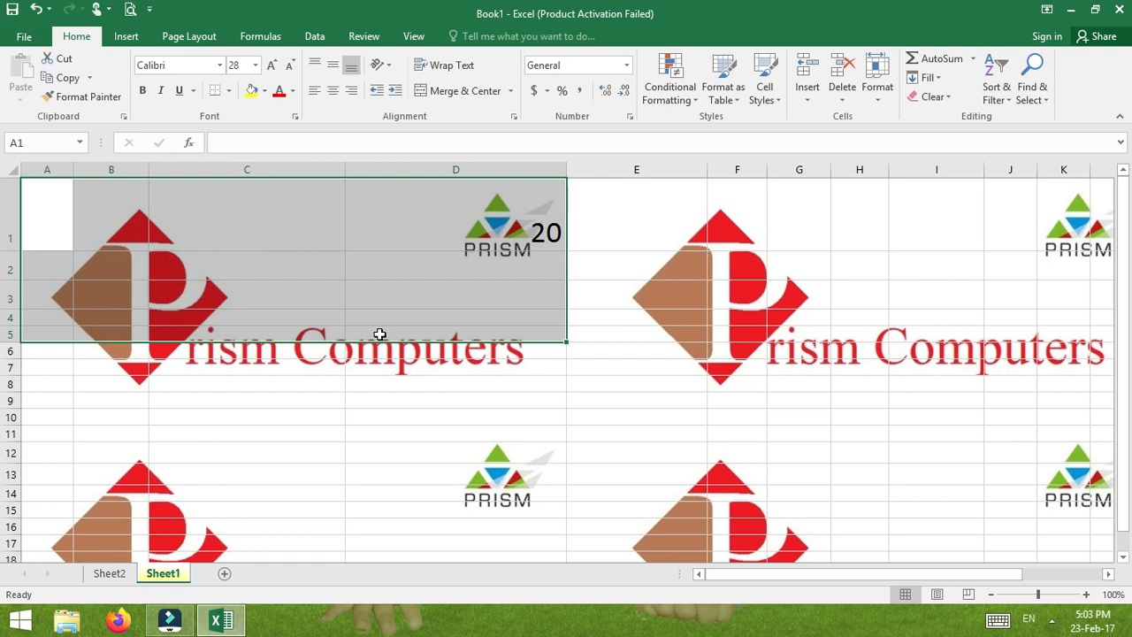
Step: Clear cell D1, and enter 8 in cell A1 and 5 in cell B1
click(496, 212)
key(Delete)
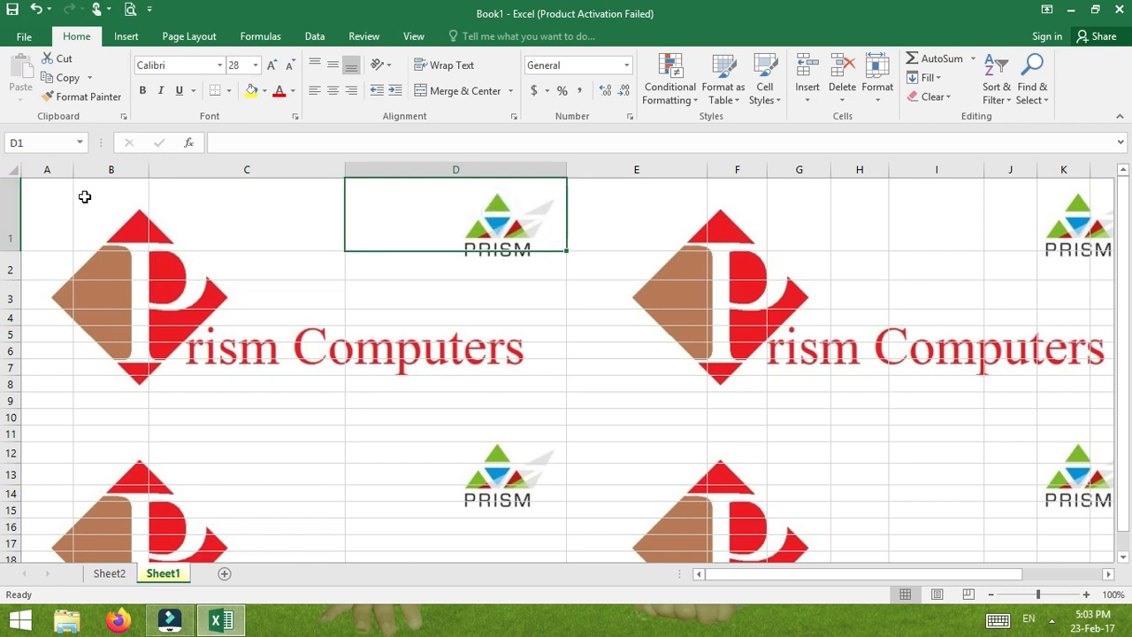
click(47, 208)
text(8)
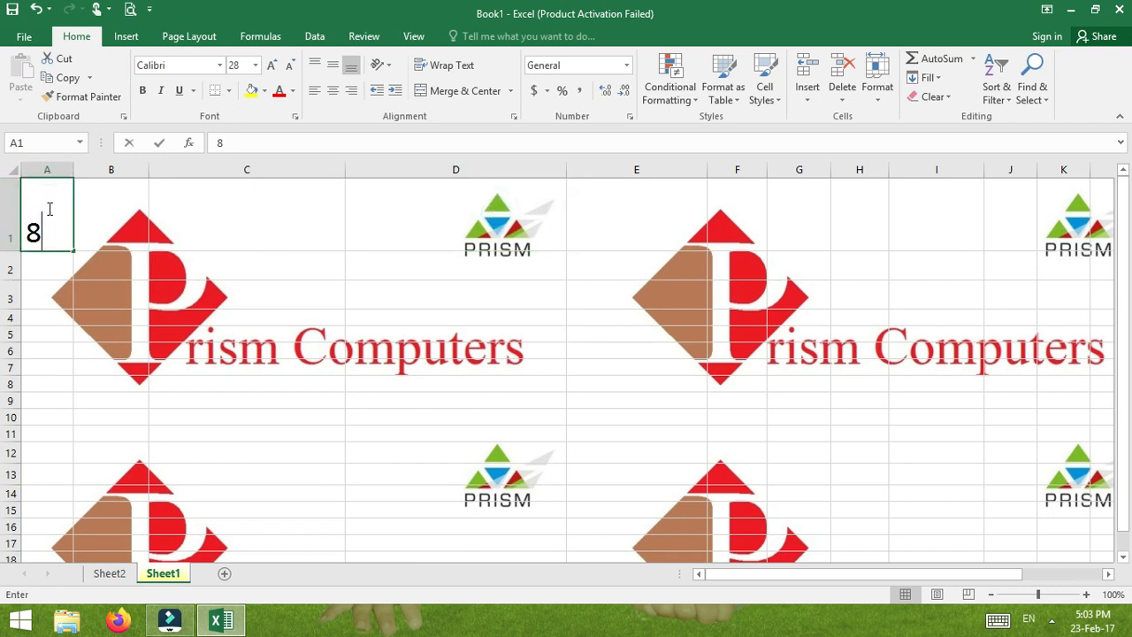
key(Tab)
text(5)
key(Tab)
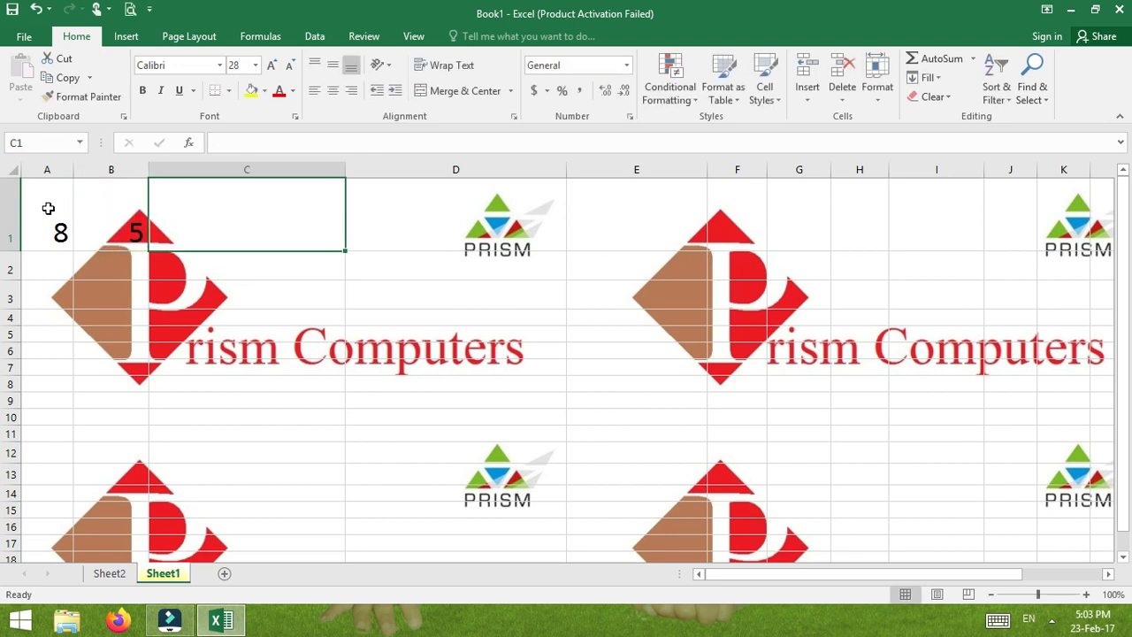
Step: Enter the text V in cell C1 and the number 6 in cell D1
text(V)
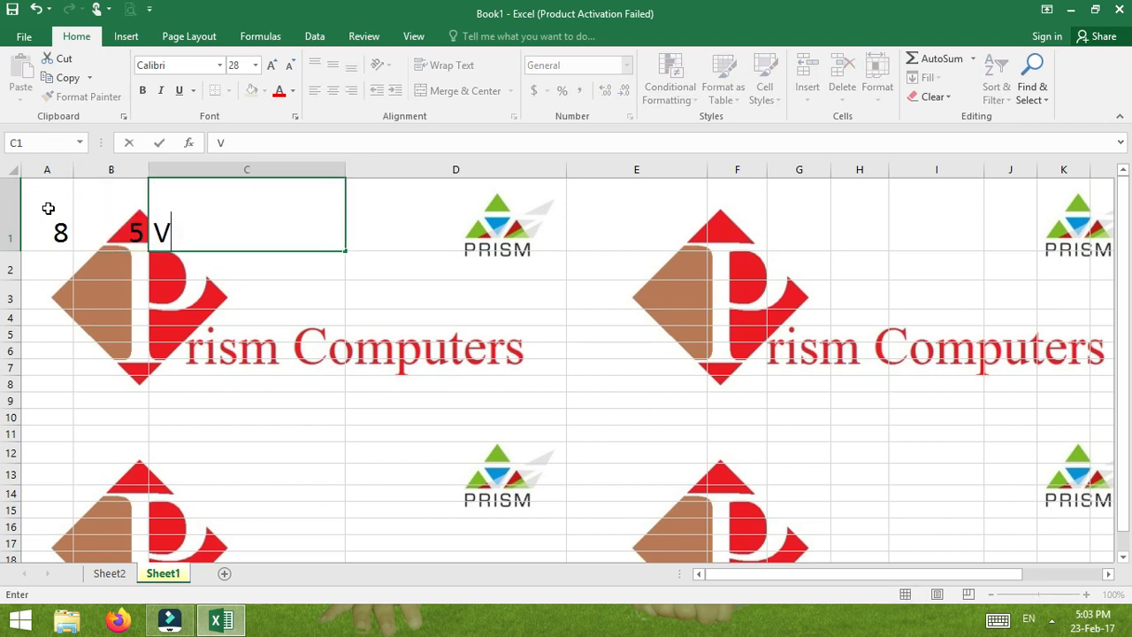
key(Tab)
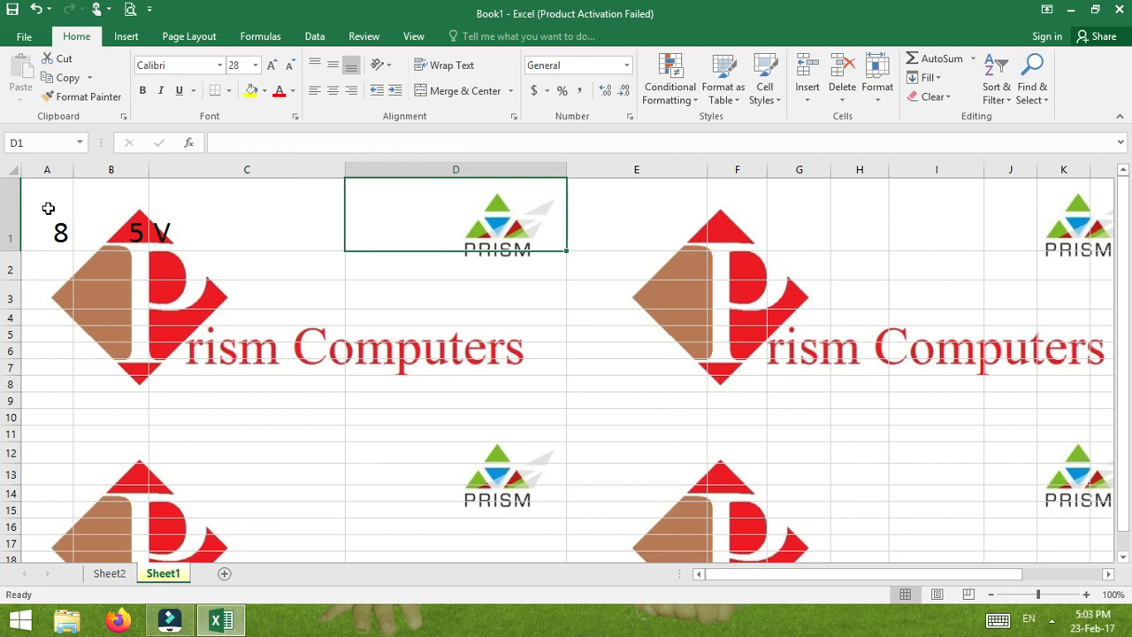
text(+6)
key(BackSpace)
key(BackSpace)
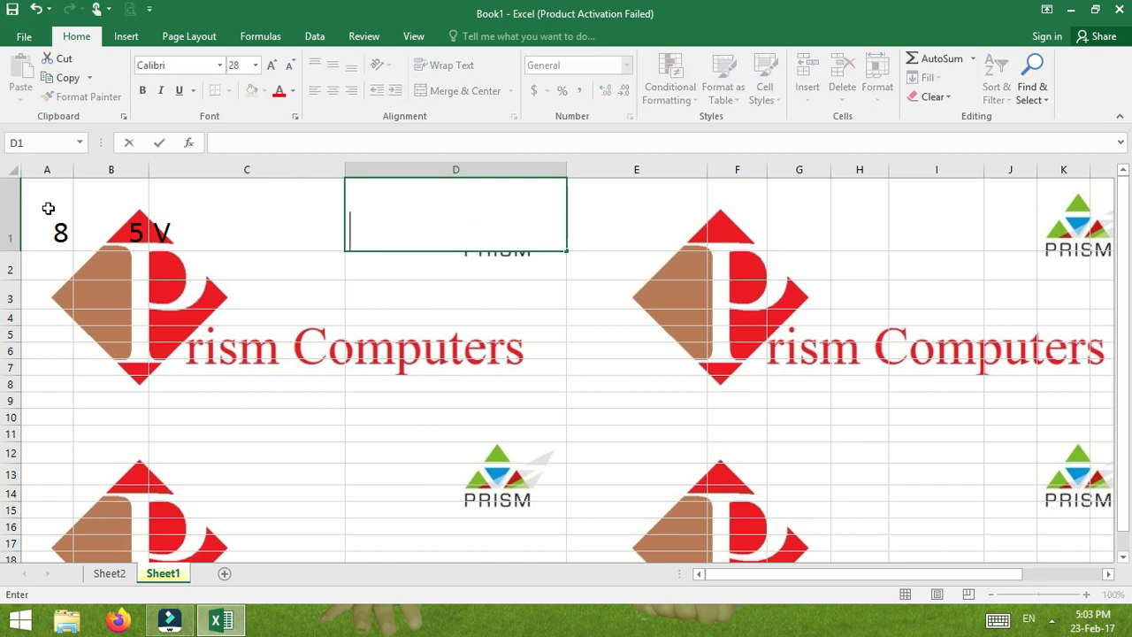
text(6)
key(Return)
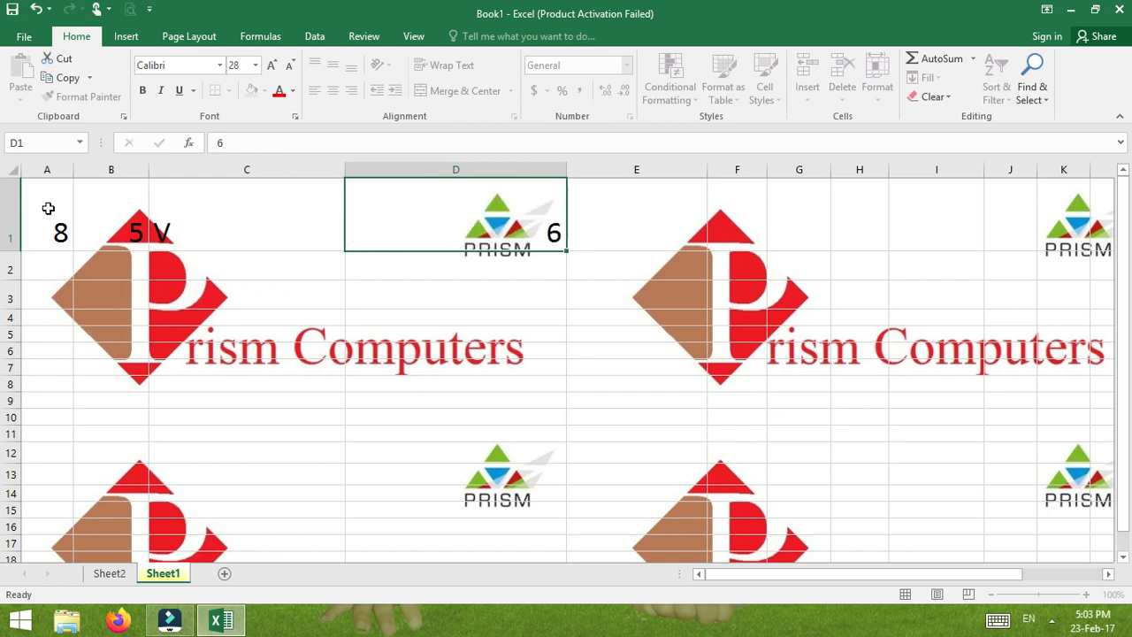
Step: Enter the formula =COUNT(A1:D1) in cell A2 to count the numeric cells of row 1
text(=)
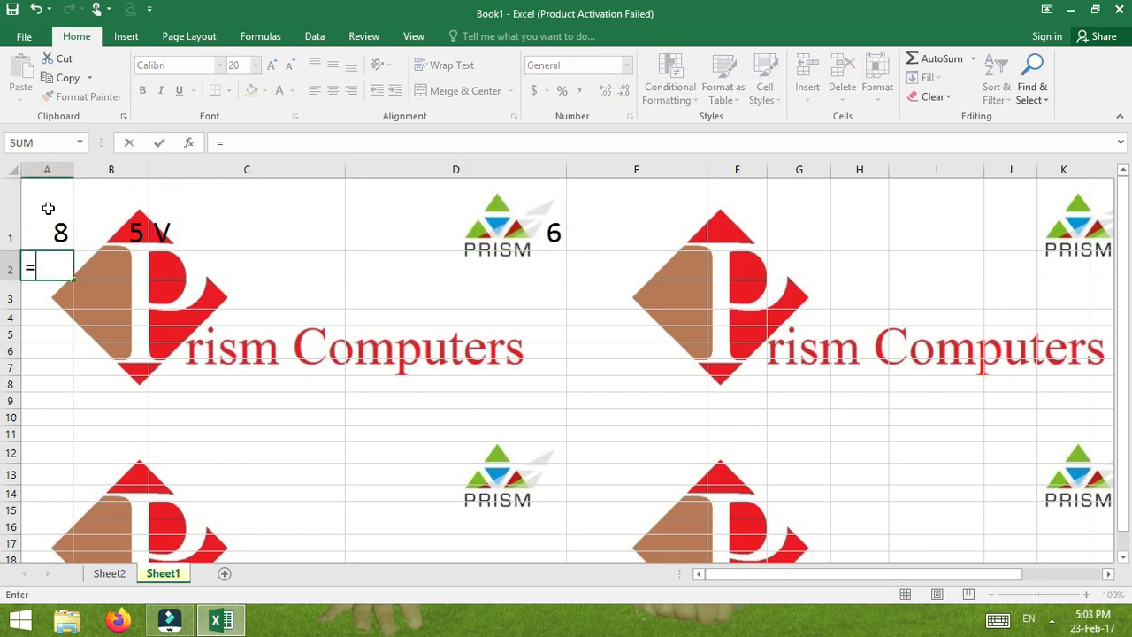
text(COU)
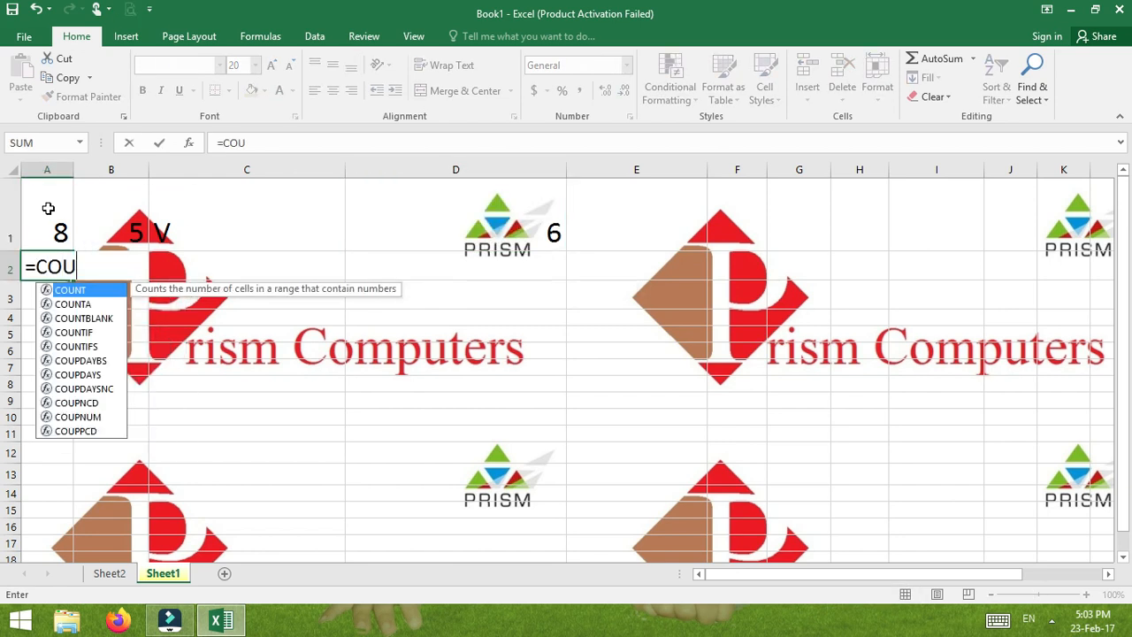
text(NT()
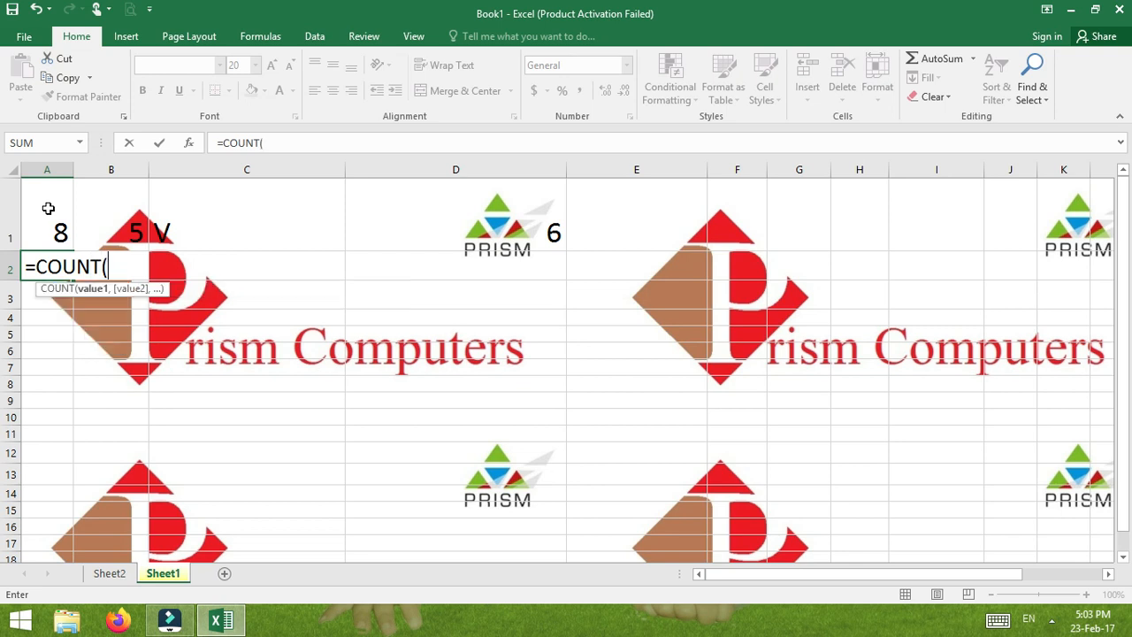
mouse_move(38, 207)
mouse_down()
mouse_move(321, 198)
mouse_move(513, 221)
mouse_up()
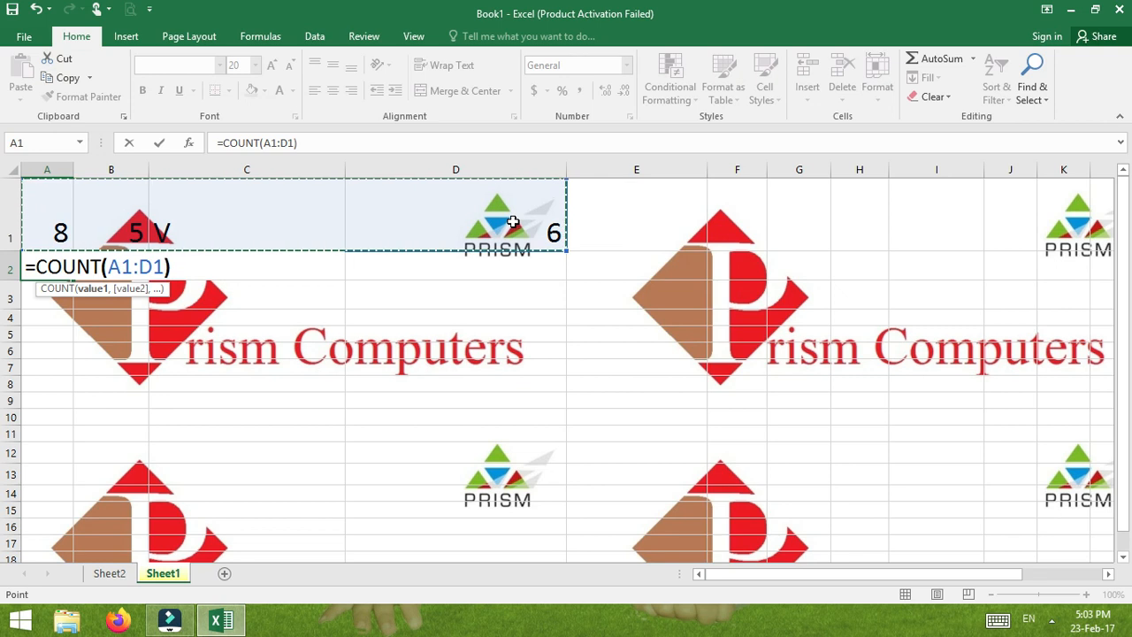
text())
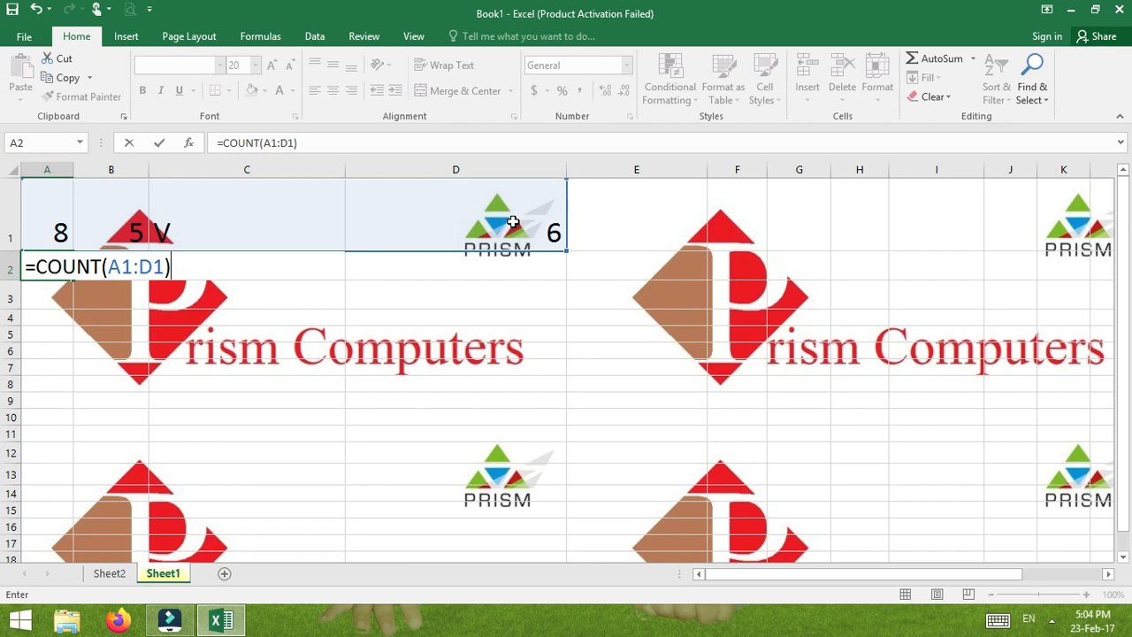
click(461, 276)
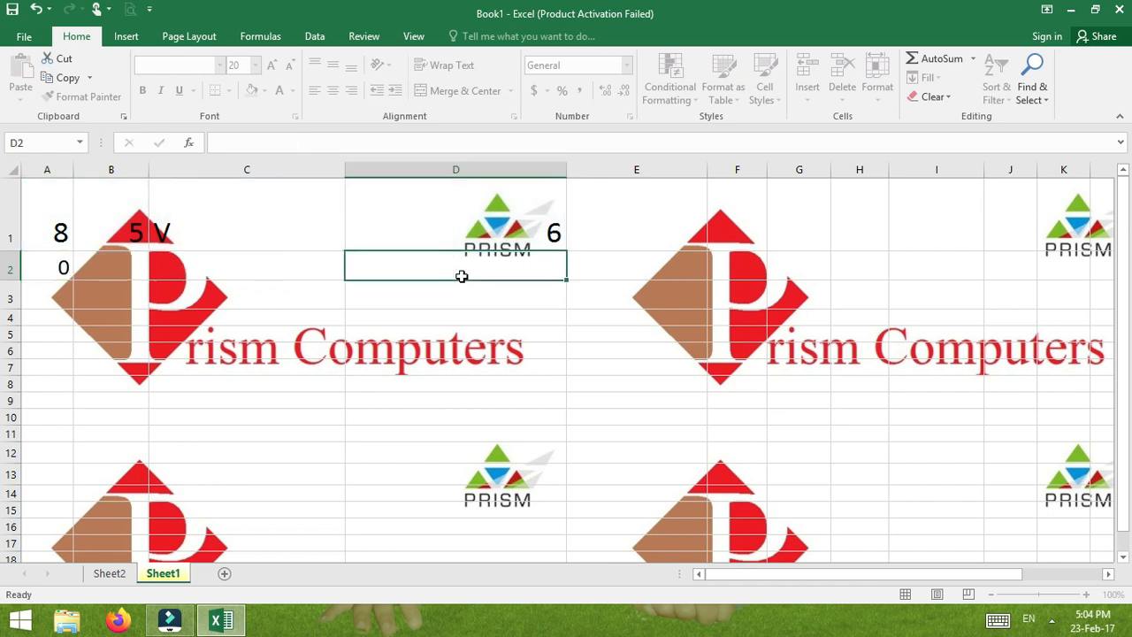
Step: Enter 6 in cell D2 and the text ADB in cell D3
text(6)
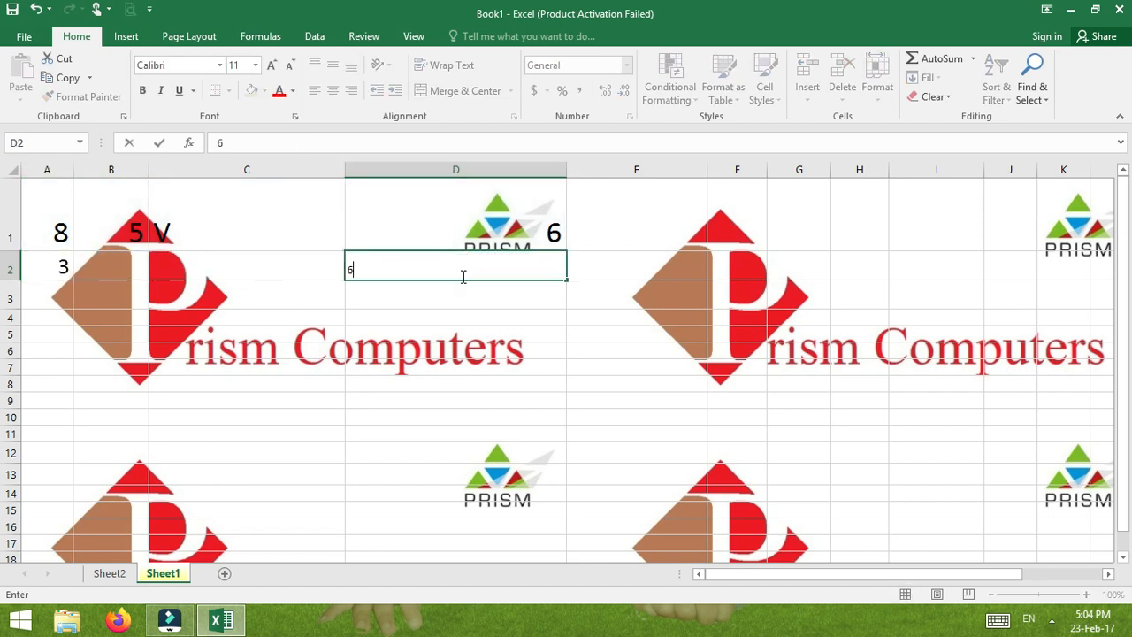
key(Return)
text(ADB)
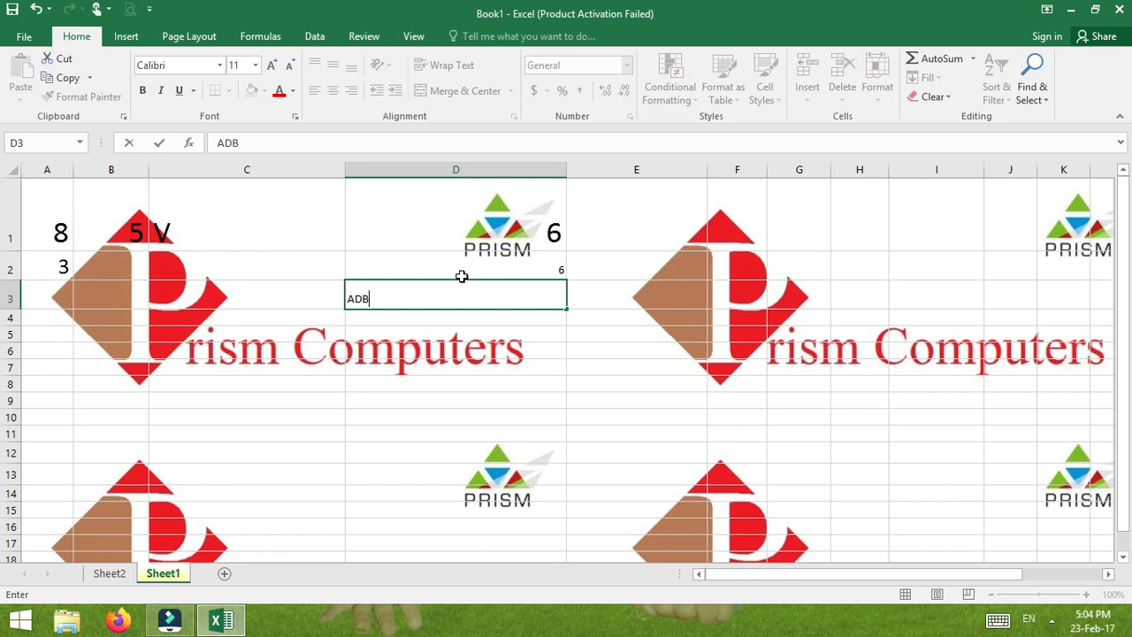
key(Return)
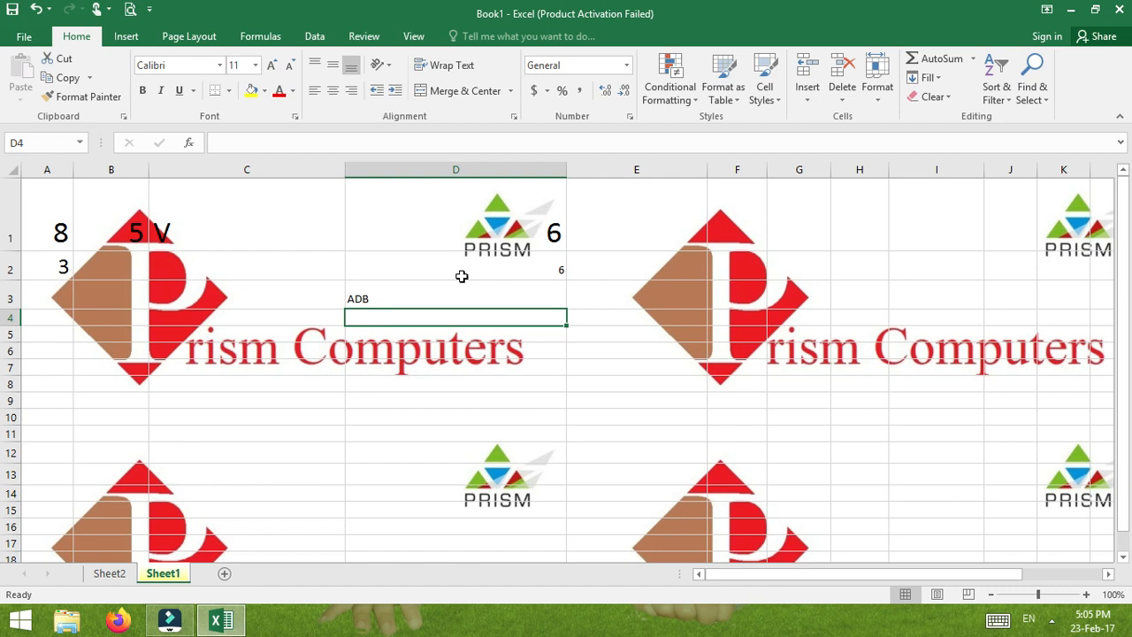
Step: Replace the text in cell C1 with the formula =BIN2HEX, without any argument
click(267, 214)
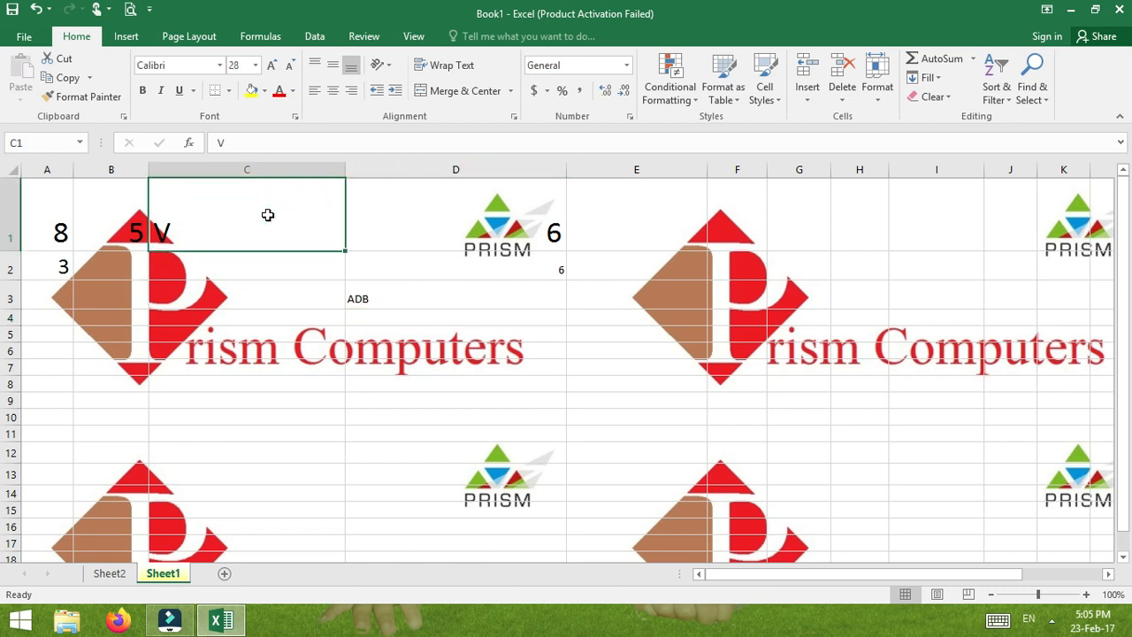
key(Delete)
text(=)
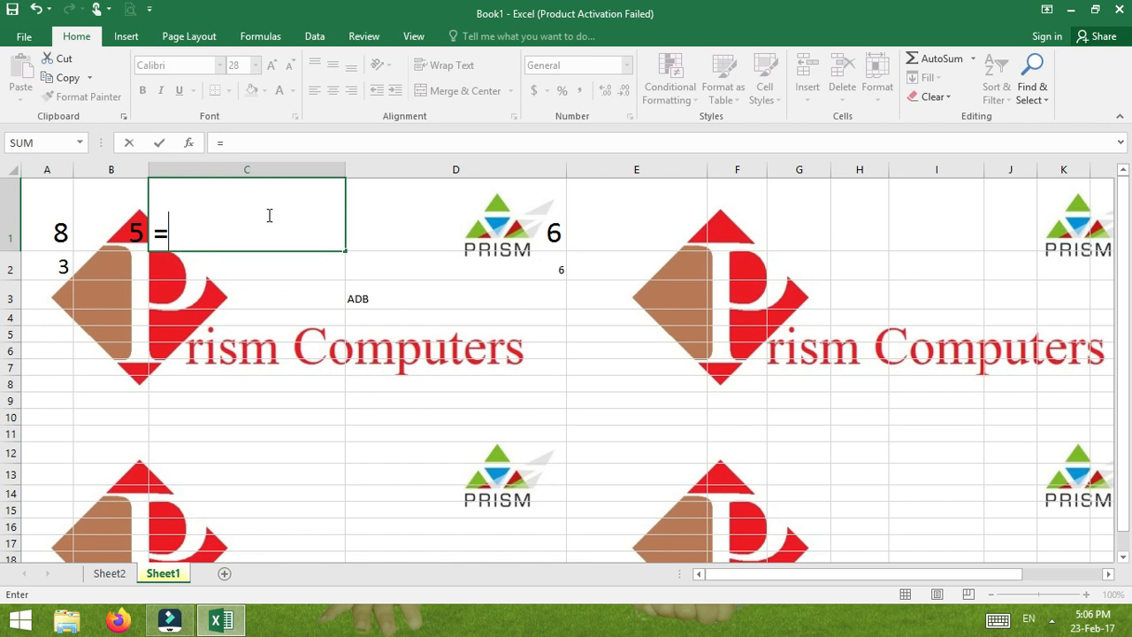
text(BIN)
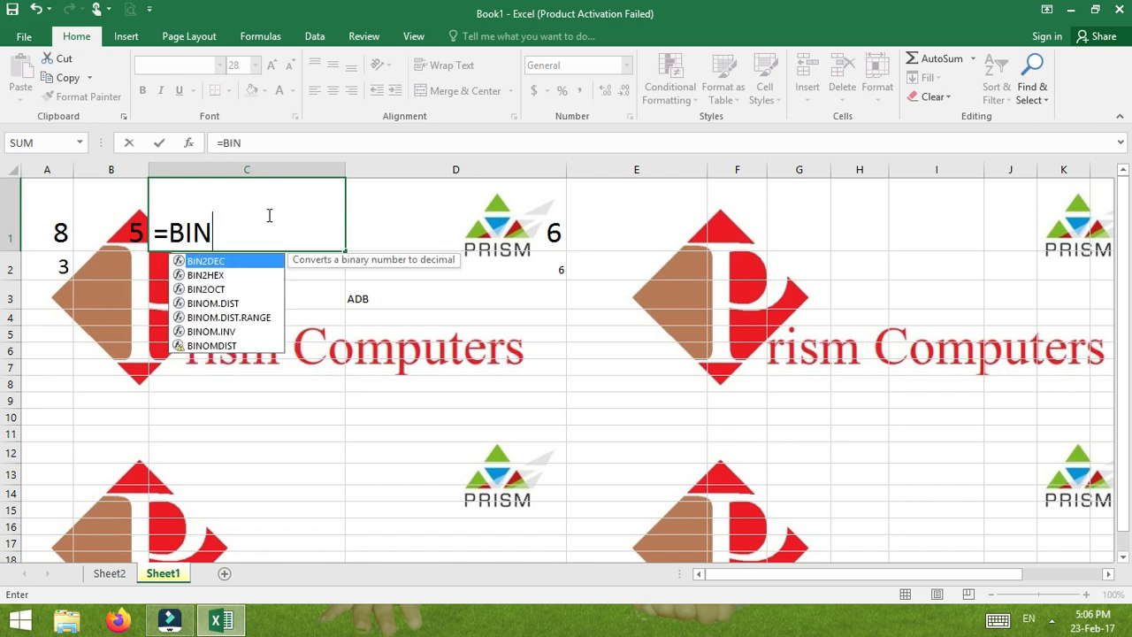
text(2)
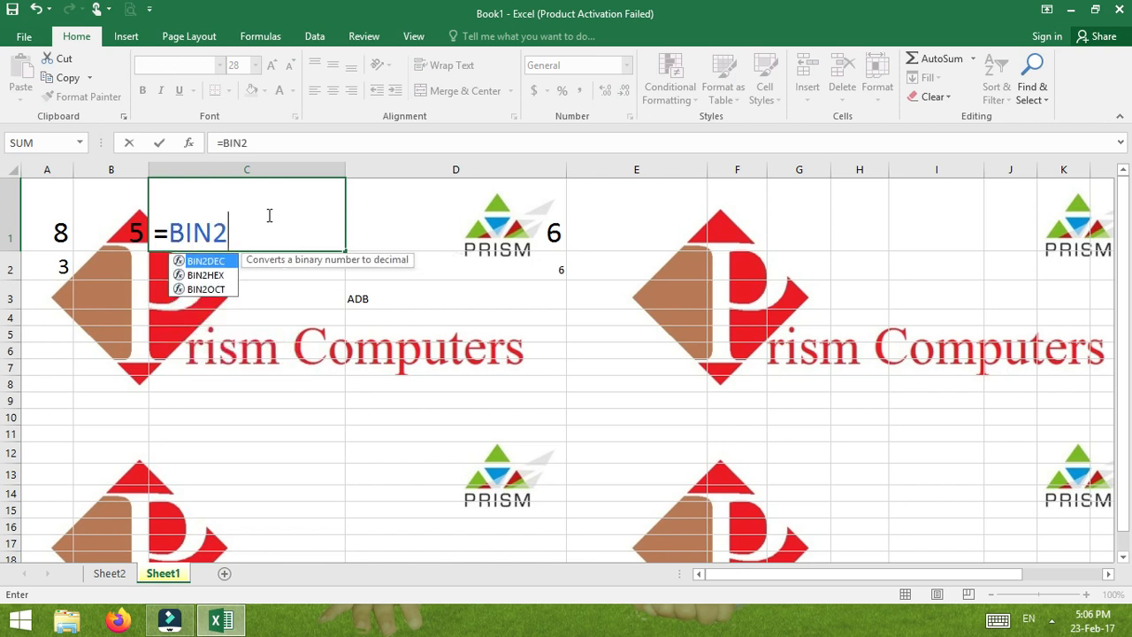
text(HEX)
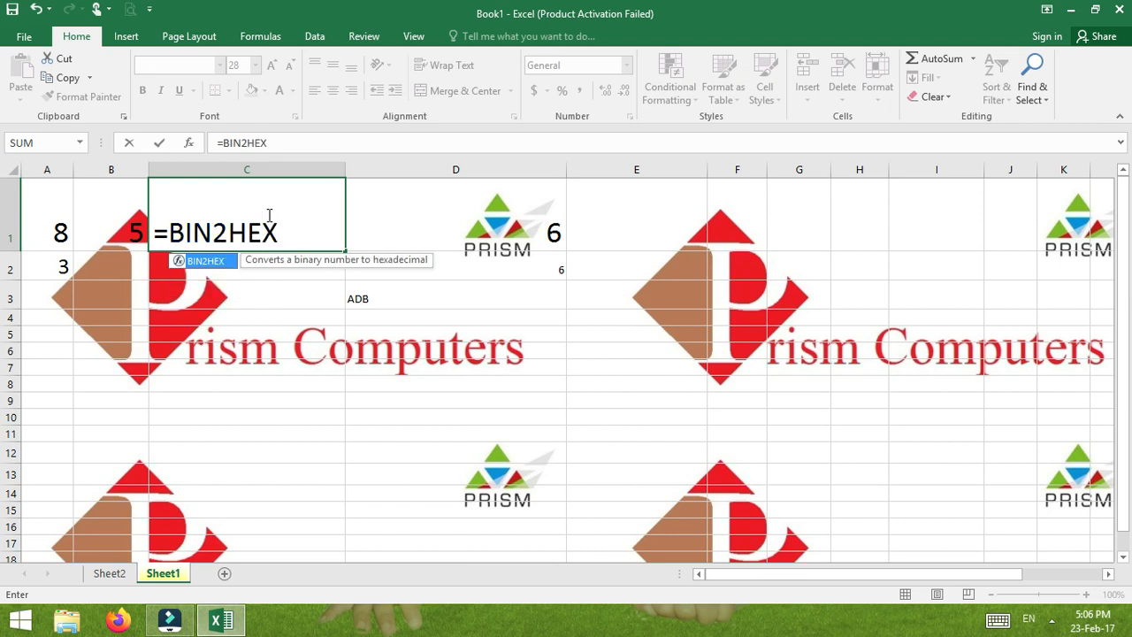
key(Return)
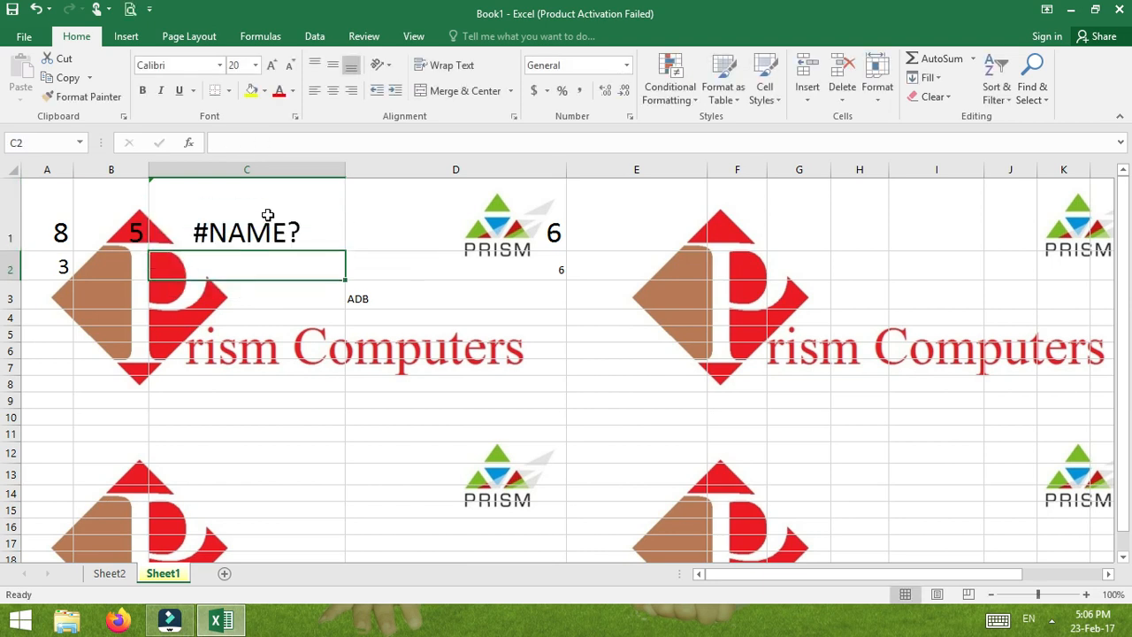
Step: Check the formula in cell C1, and replace the content of cell D1 with the spaced labels BIN, DEC, HEX and OCT
click(267, 215)
double_click(267, 215)
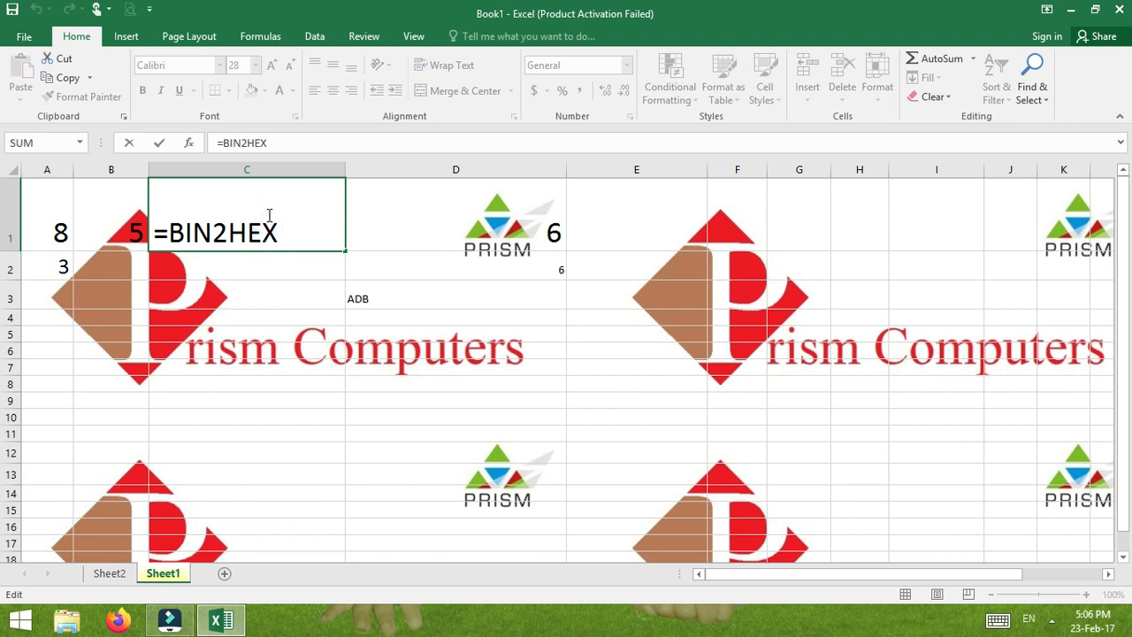
click(417, 240)
double_click(416, 240)
key(BackSpace)
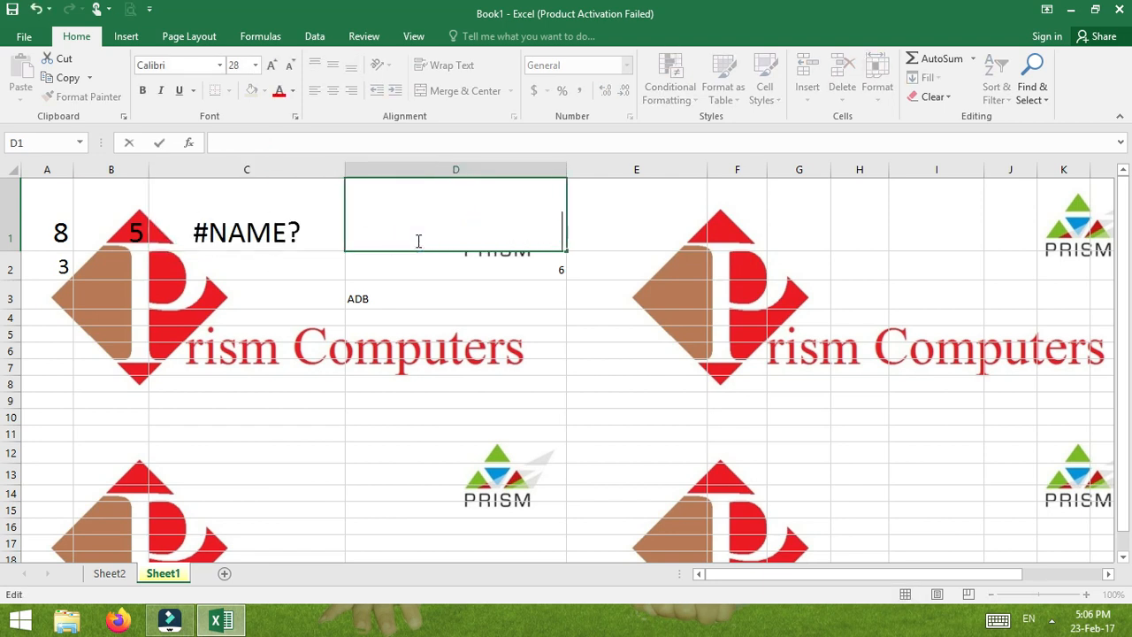
text(BIN)
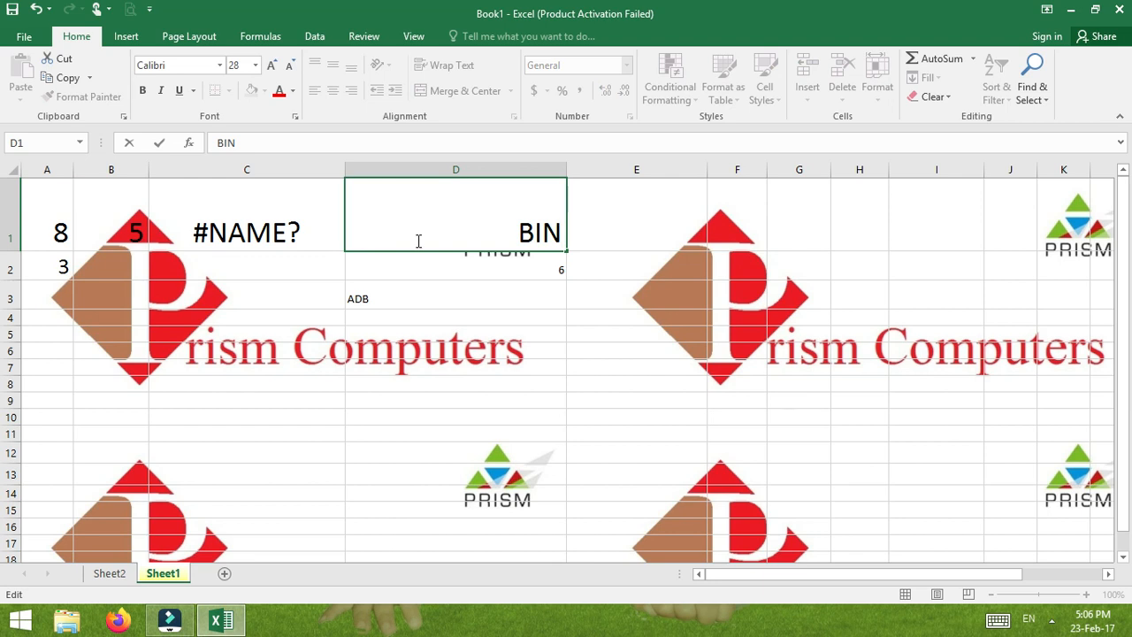
text(      DEC)
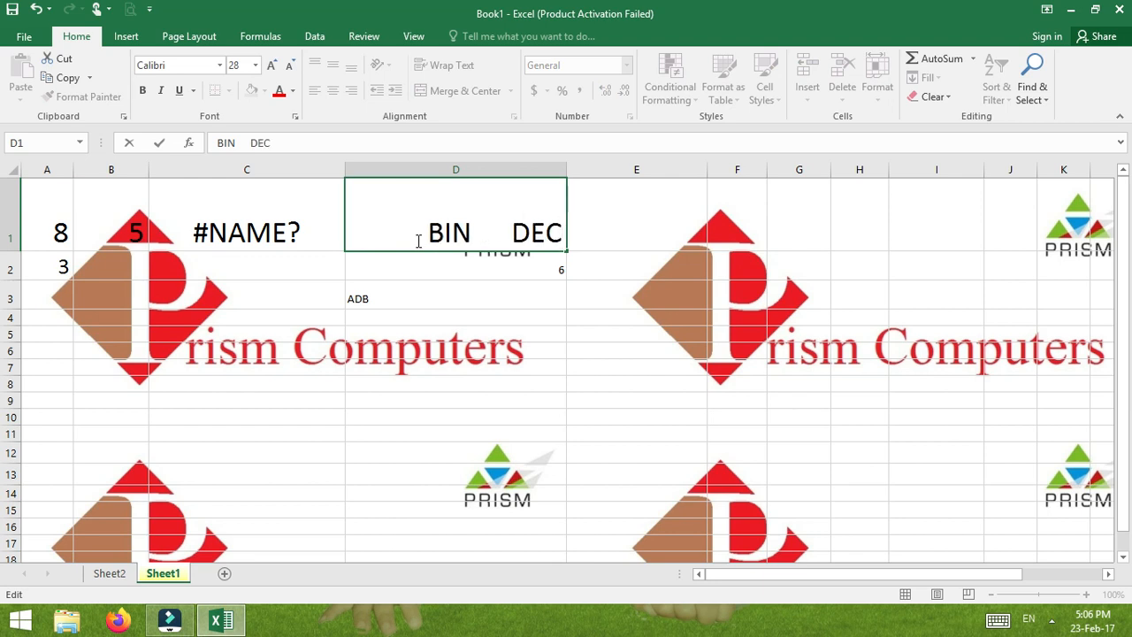
text(   HEX)
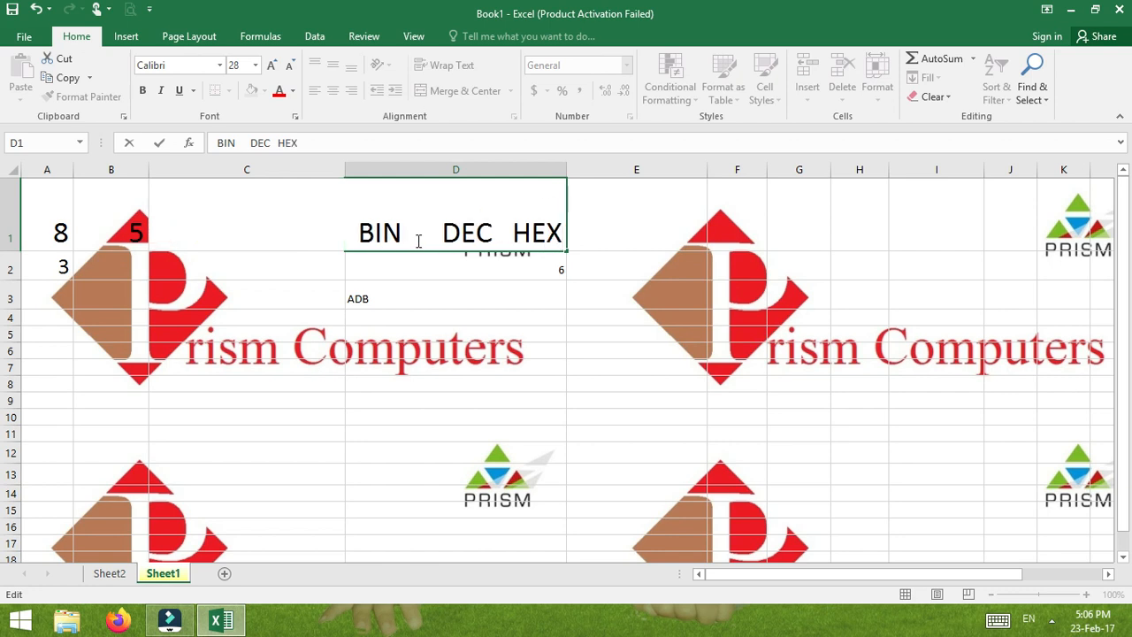
text(   OCT)
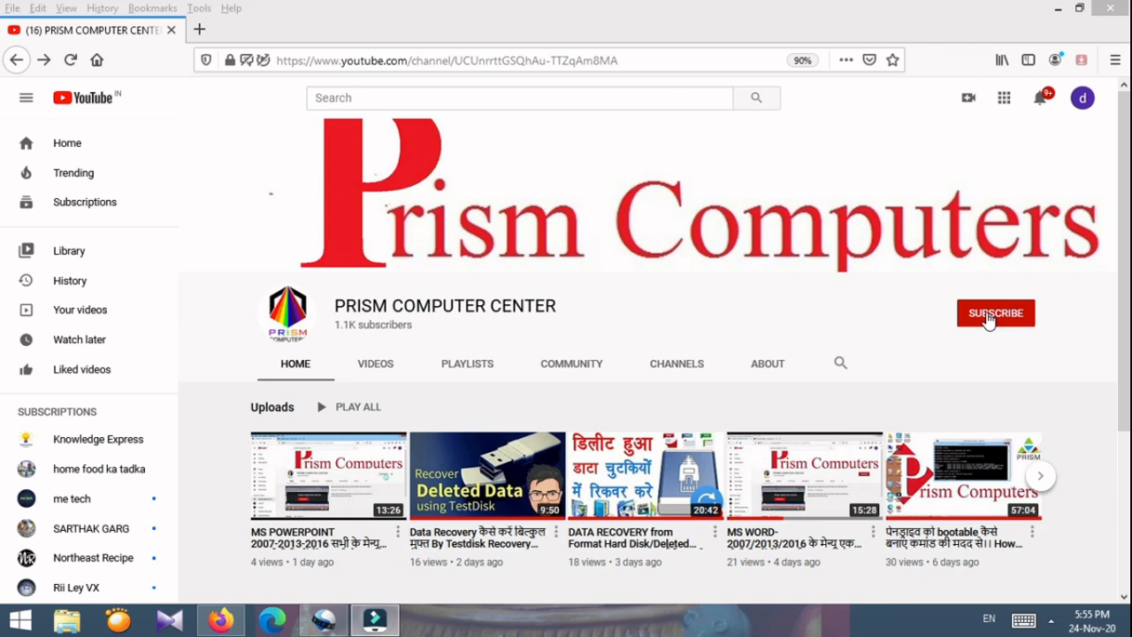
Step: Switch to YouTube in Firefox, subscribe to the PRISM COMPUTER CENTER channel and open its notification bell setting
click(990, 314)
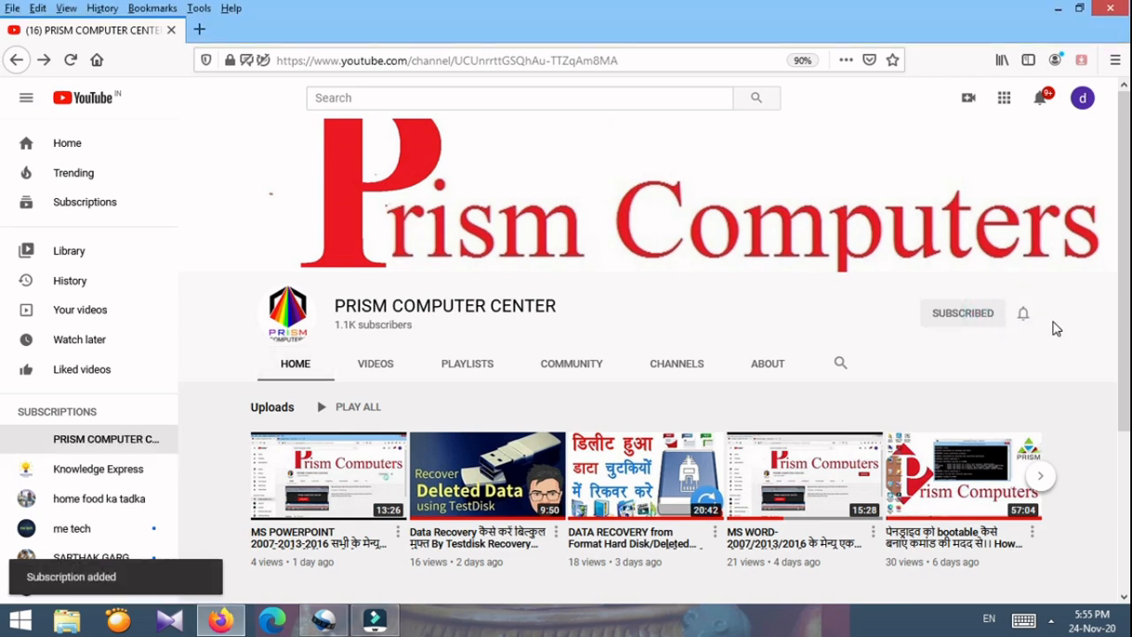
click(1023, 317)
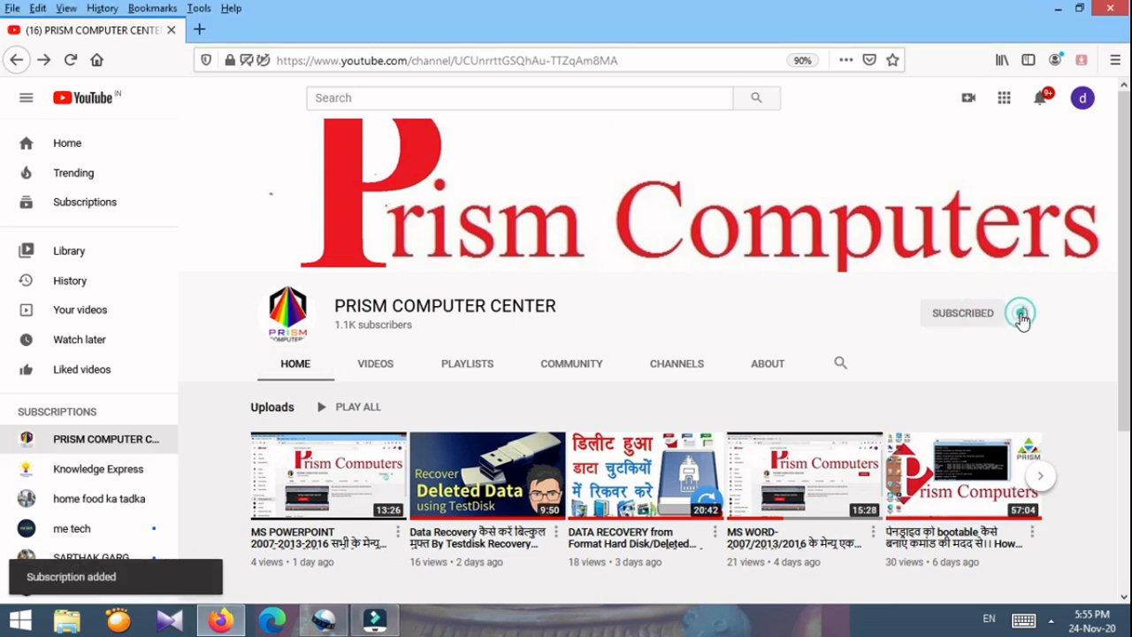